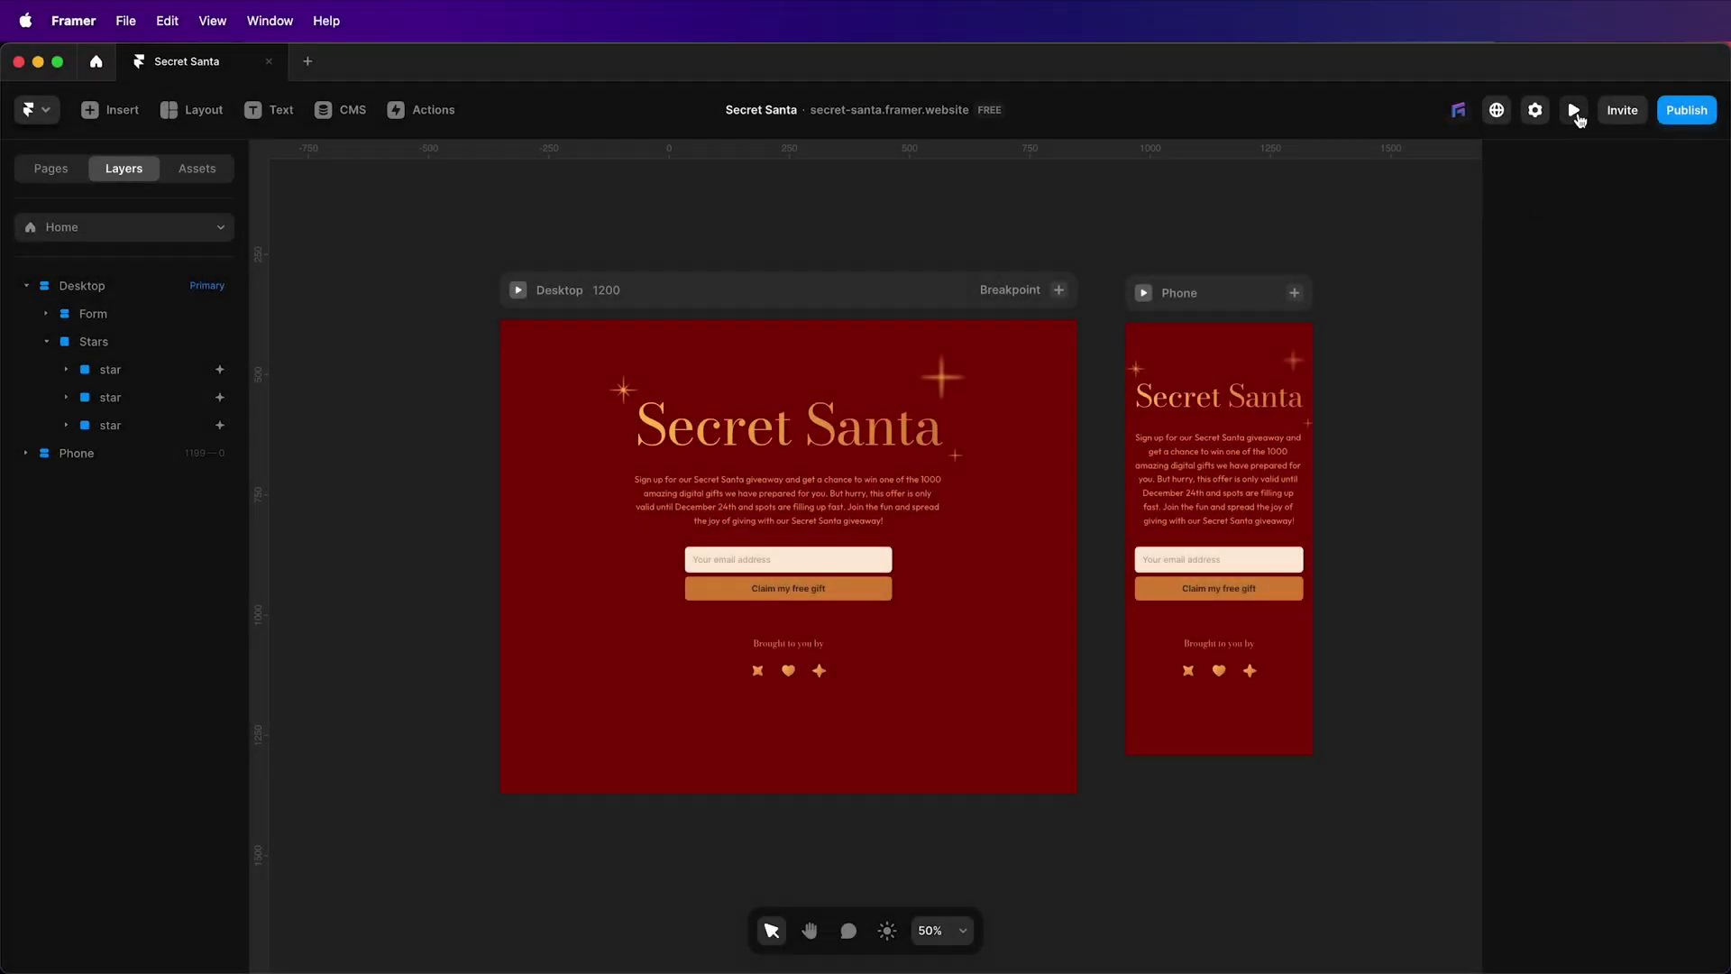
# Preview the page at full size, then return to the canvas and select the Desktop frame.
pyautogui.click(1575, 113)
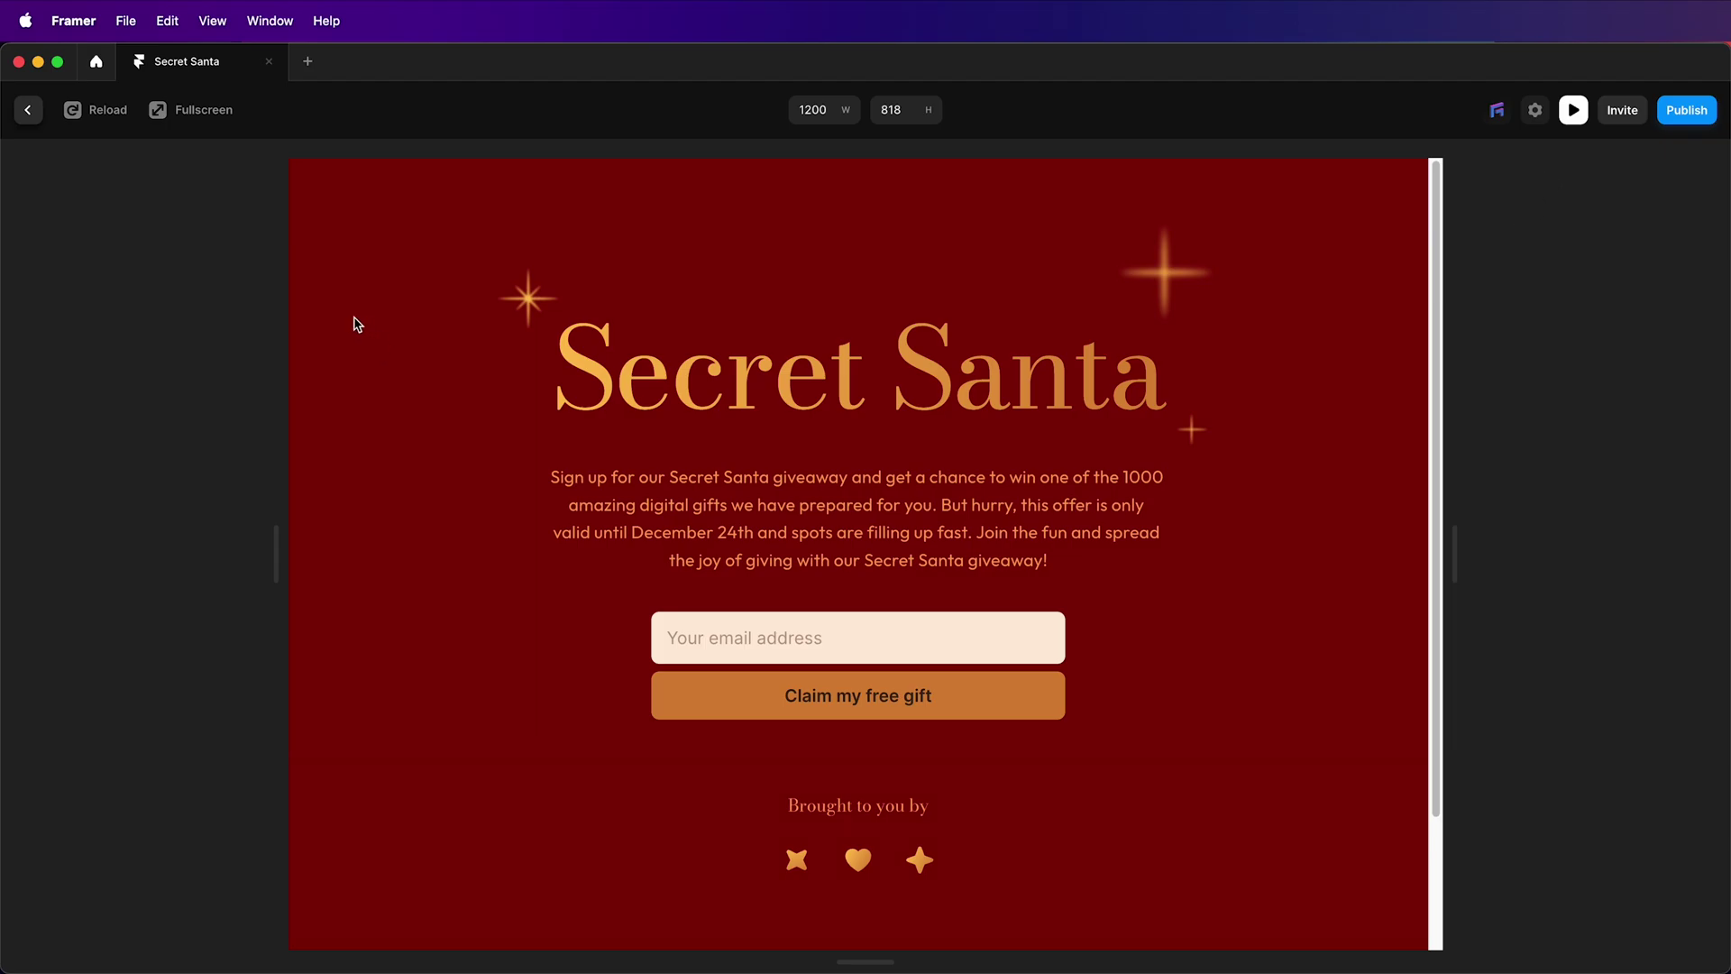
pyautogui.click(28, 111)
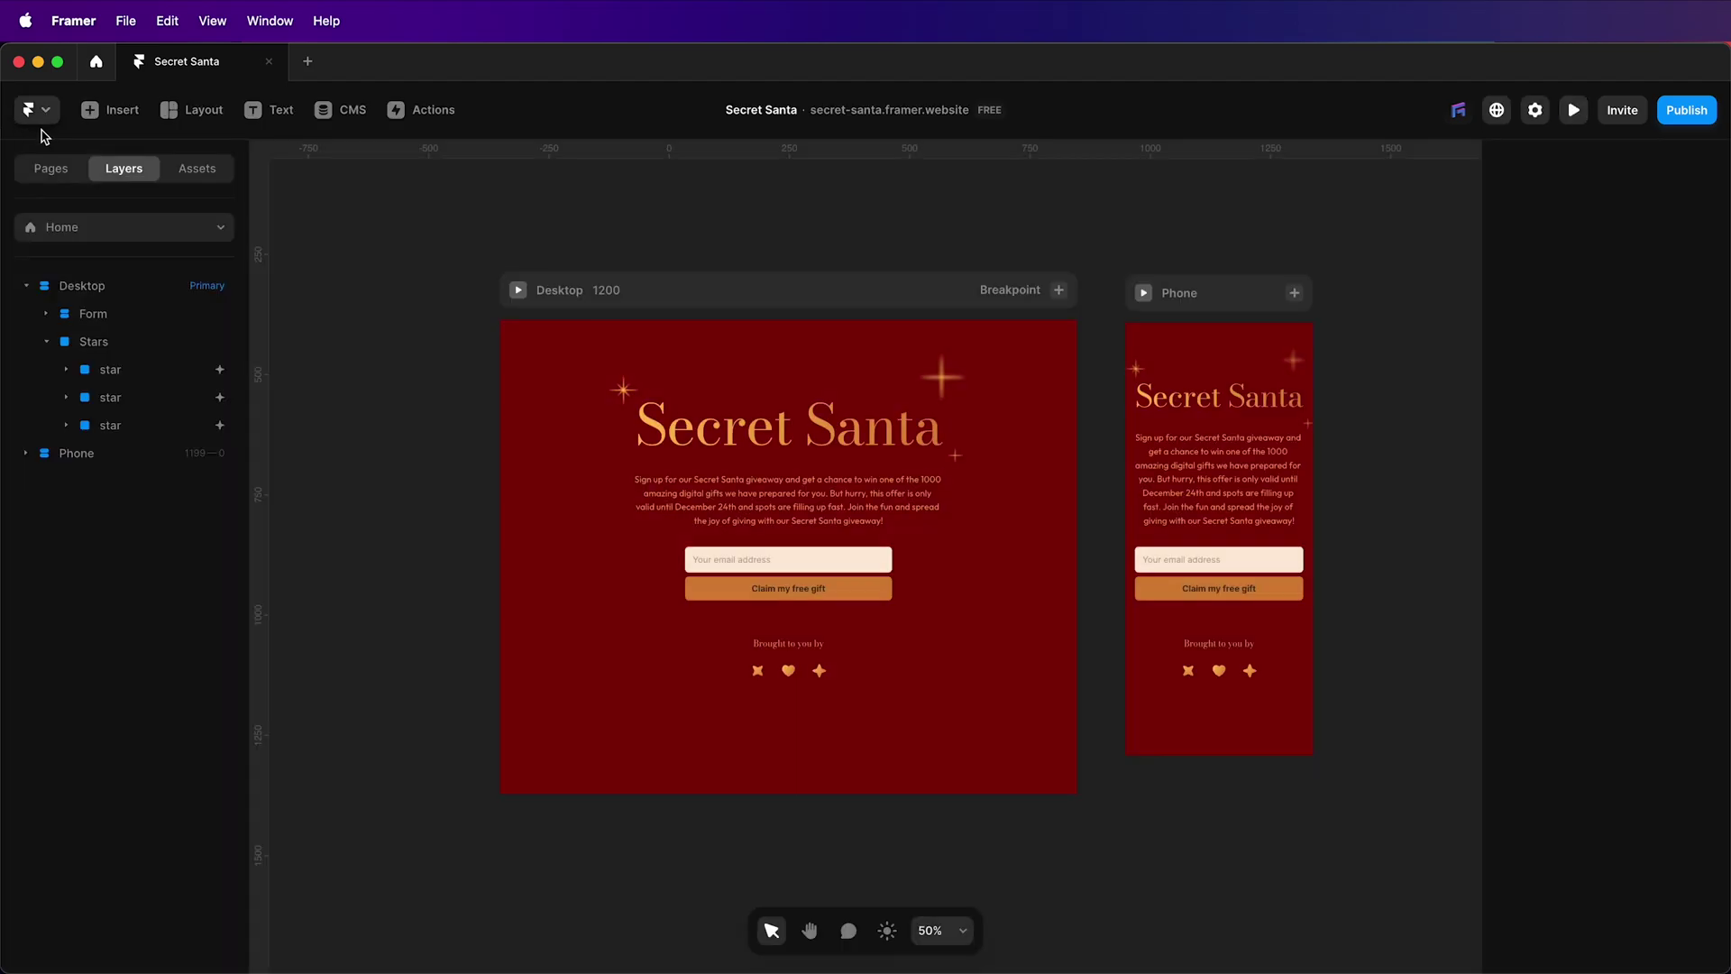
pyautogui.click(918, 285)
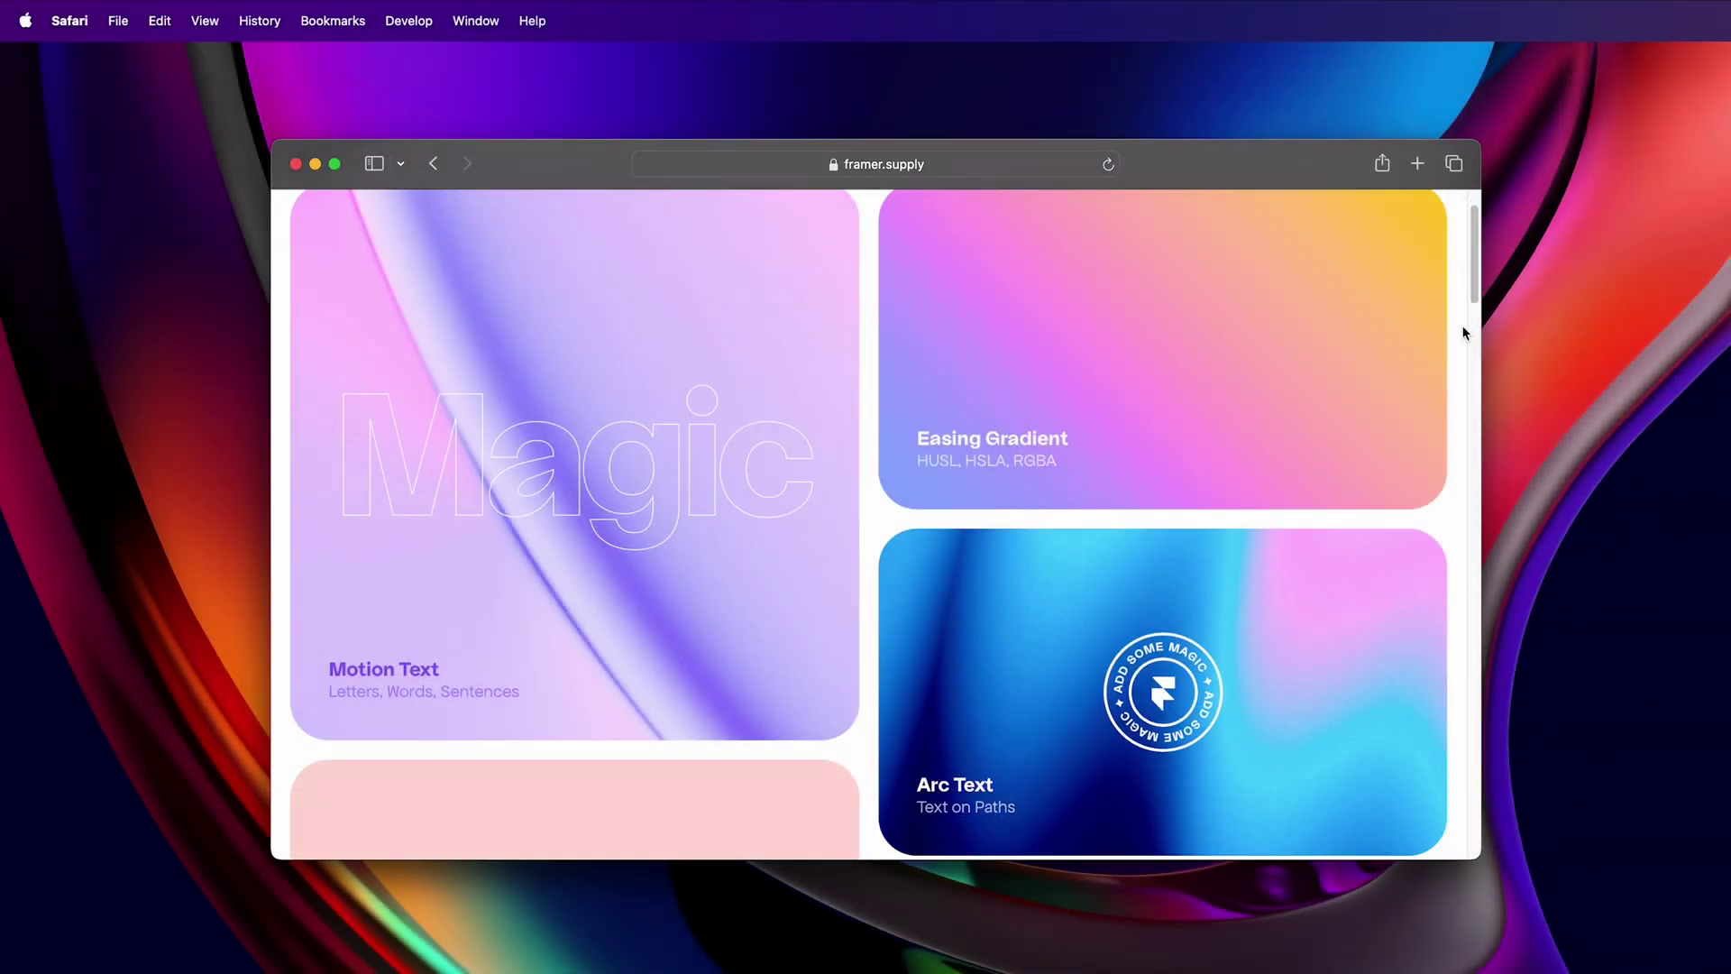
# Open the Particles demo site from framer.supply and show its Snow variant.
pyautogui.scroll(-12, 1463, 333)
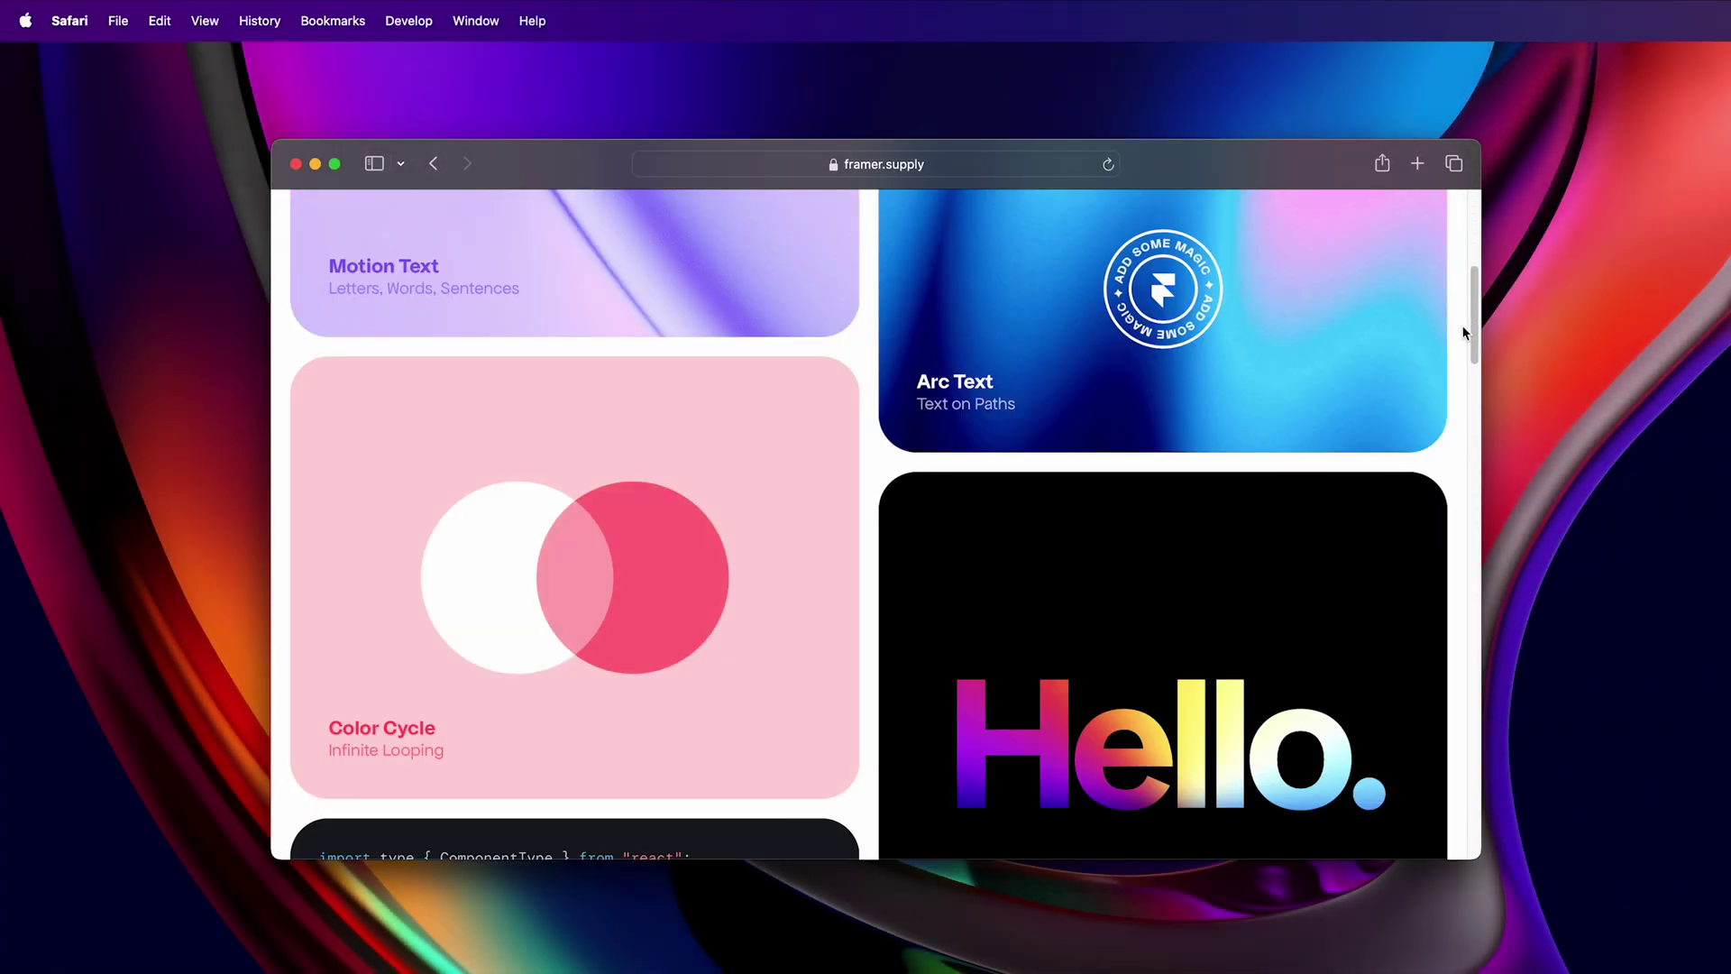
pyautogui.scroll(-12, 1462, 350)
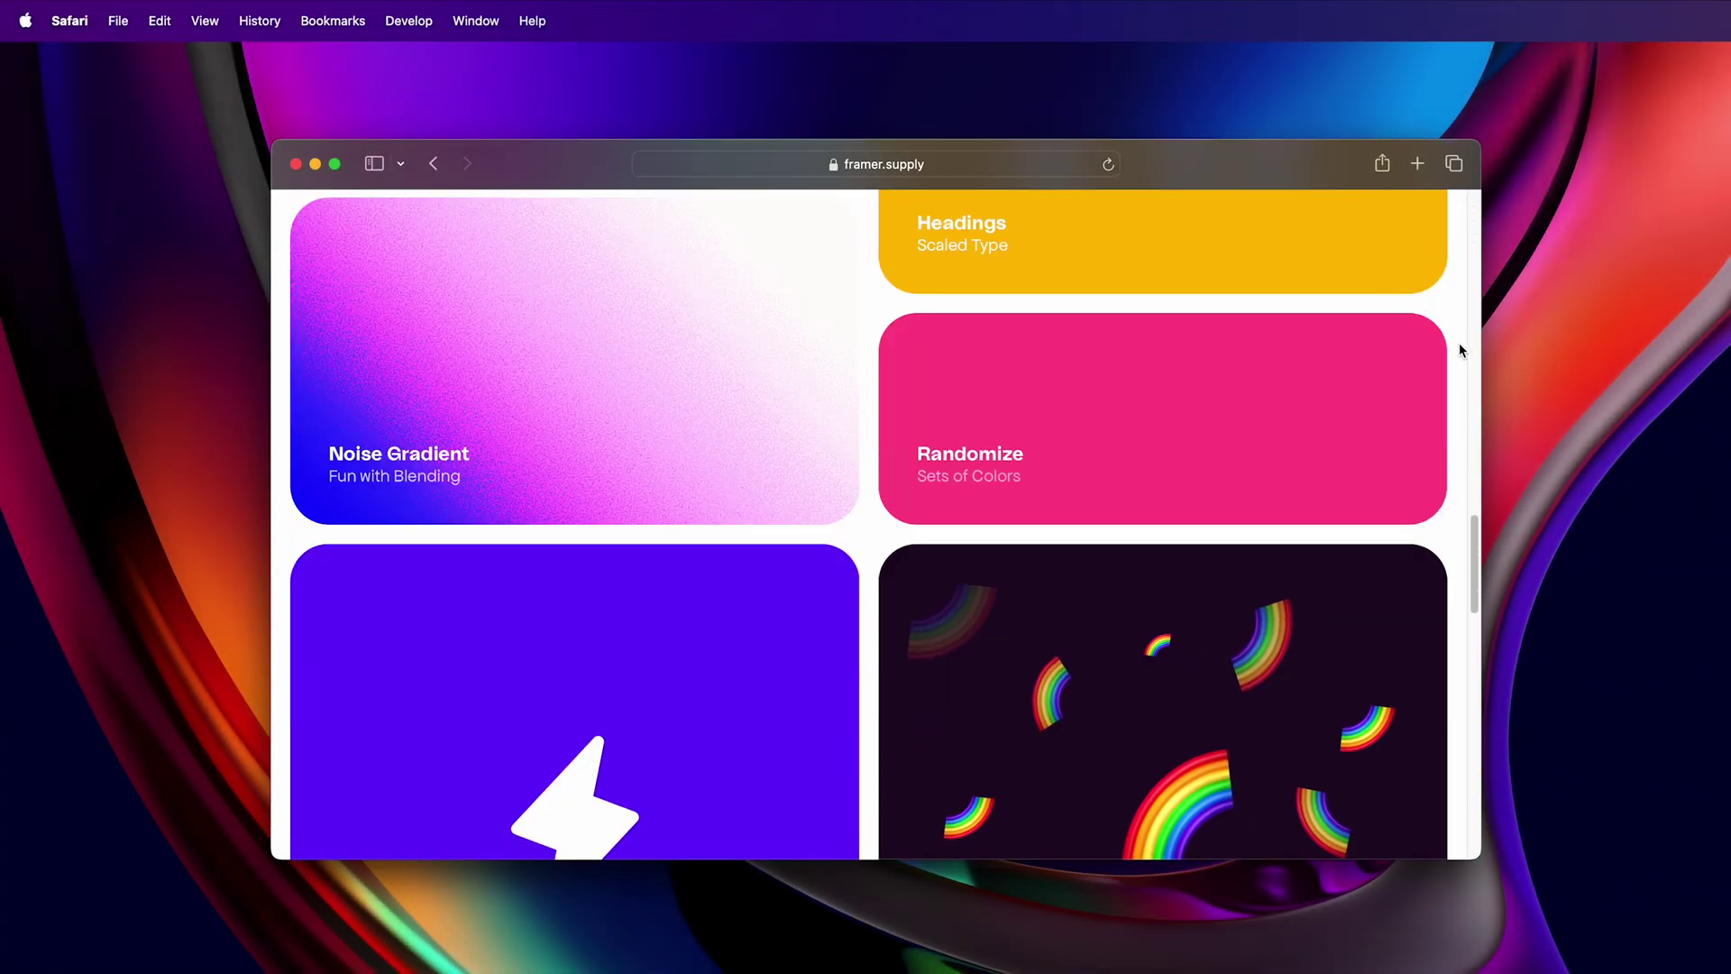
pyautogui.moveTo(1359, 382)
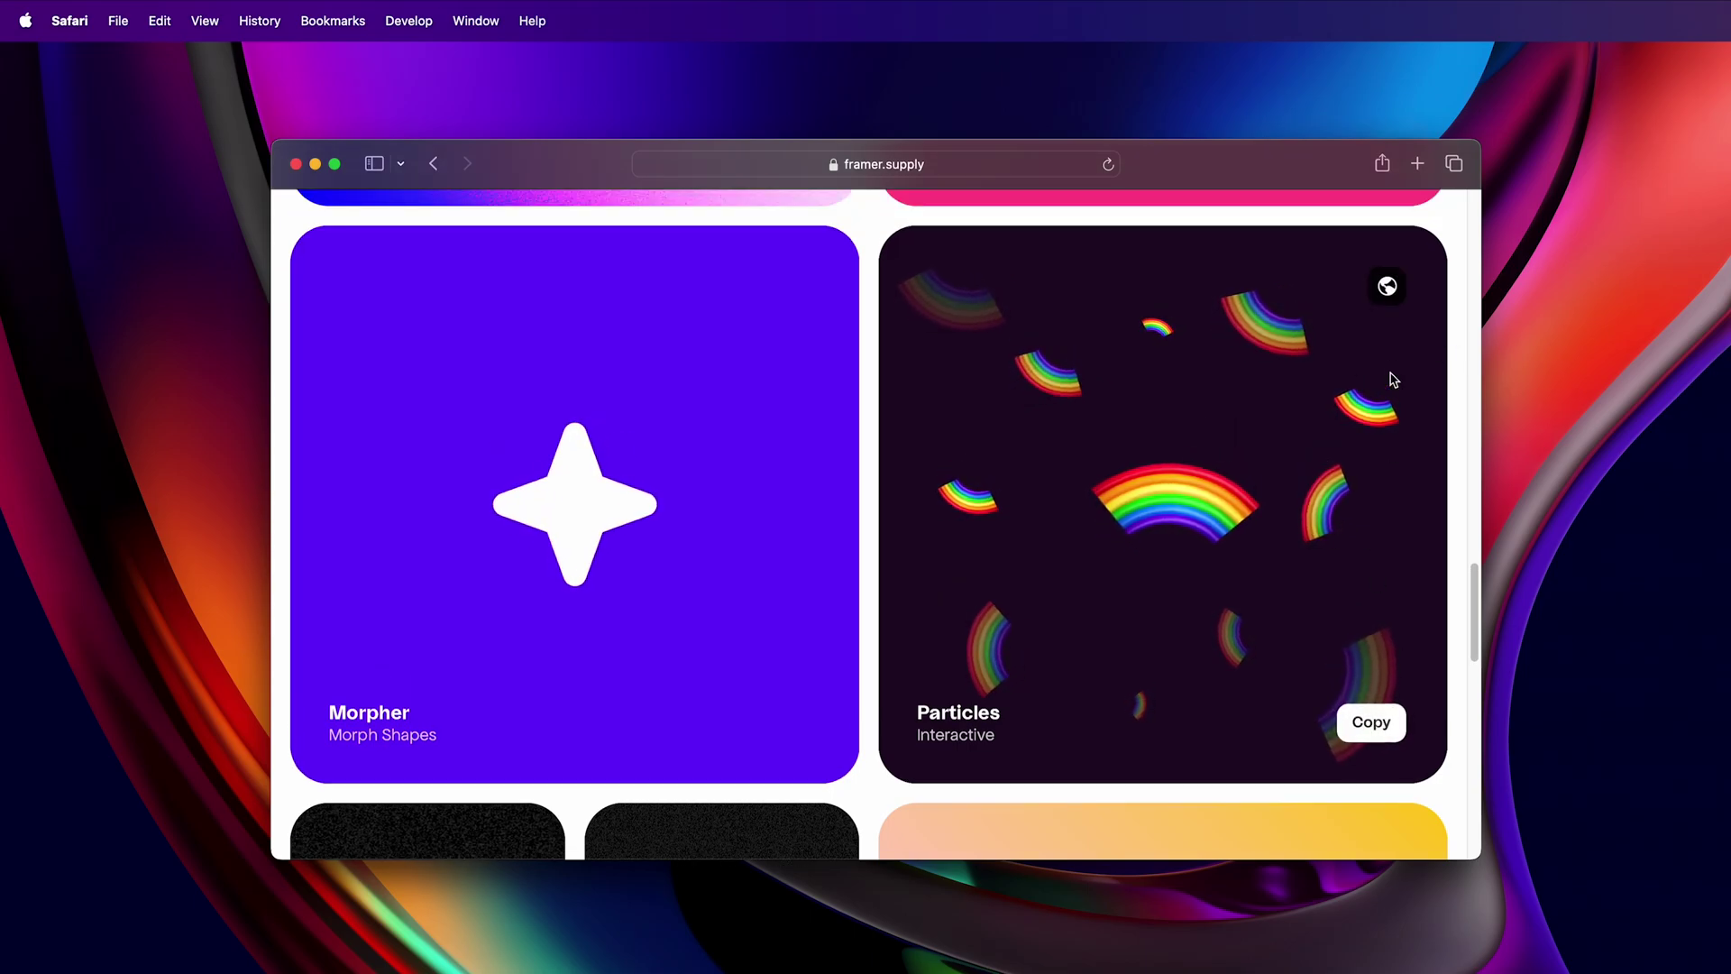
pyautogui.click(1387, 289)
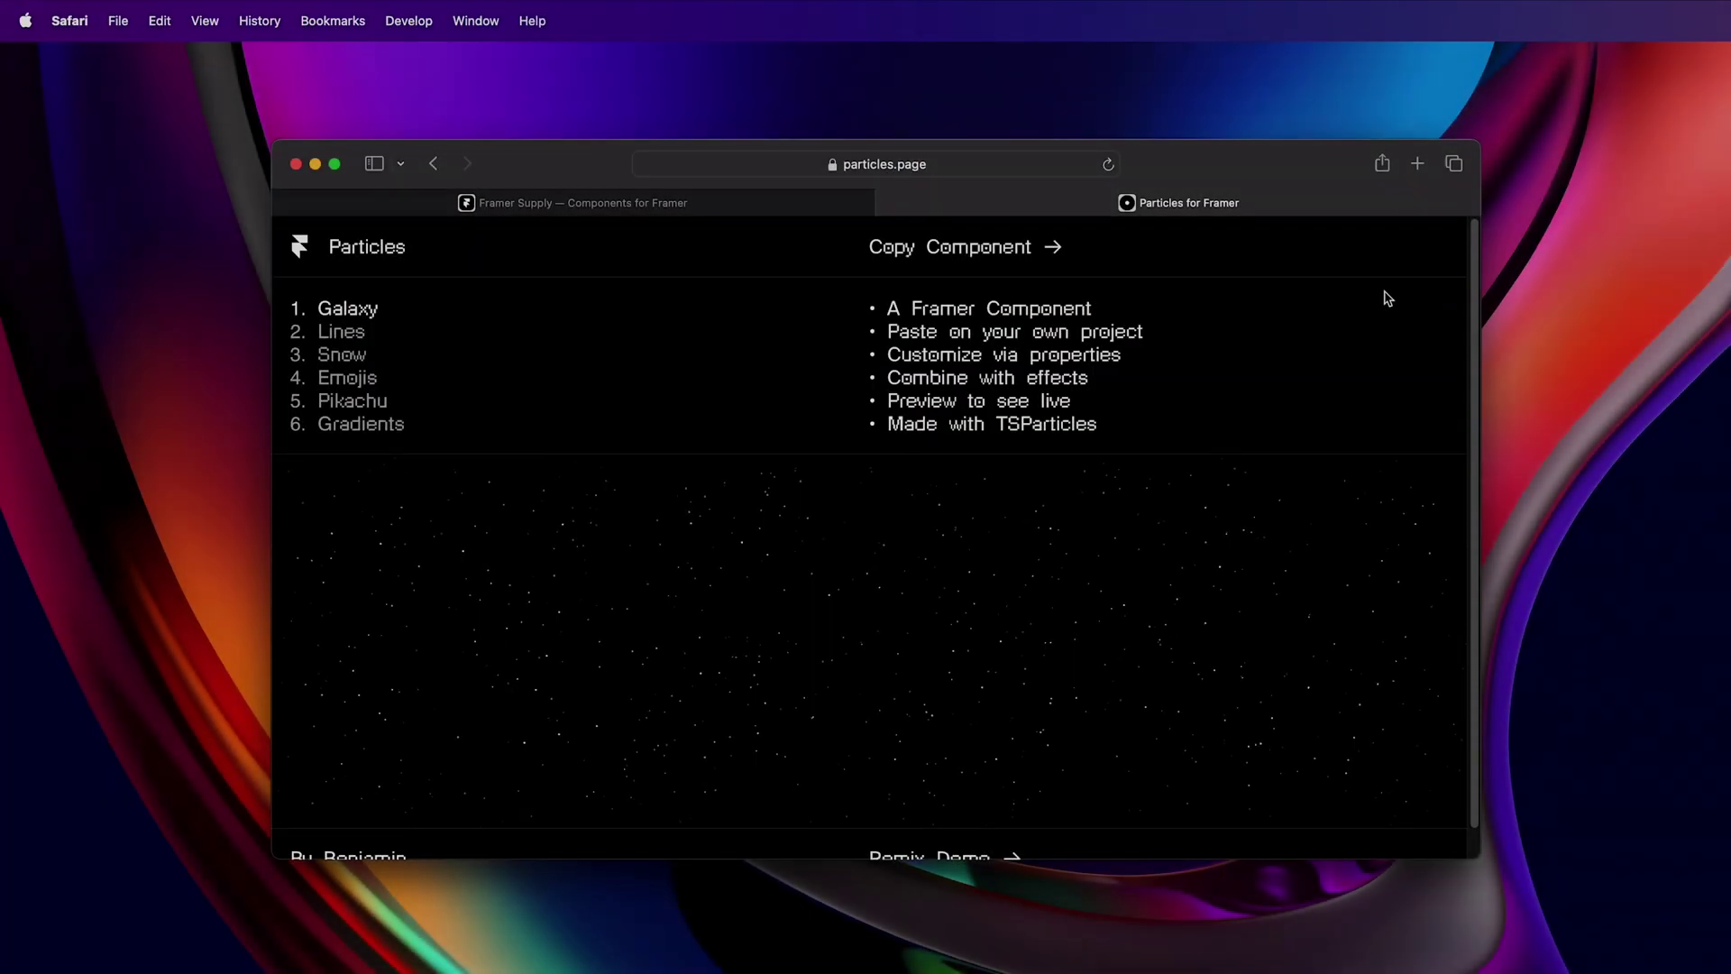
pyautogui.click(343, 357)
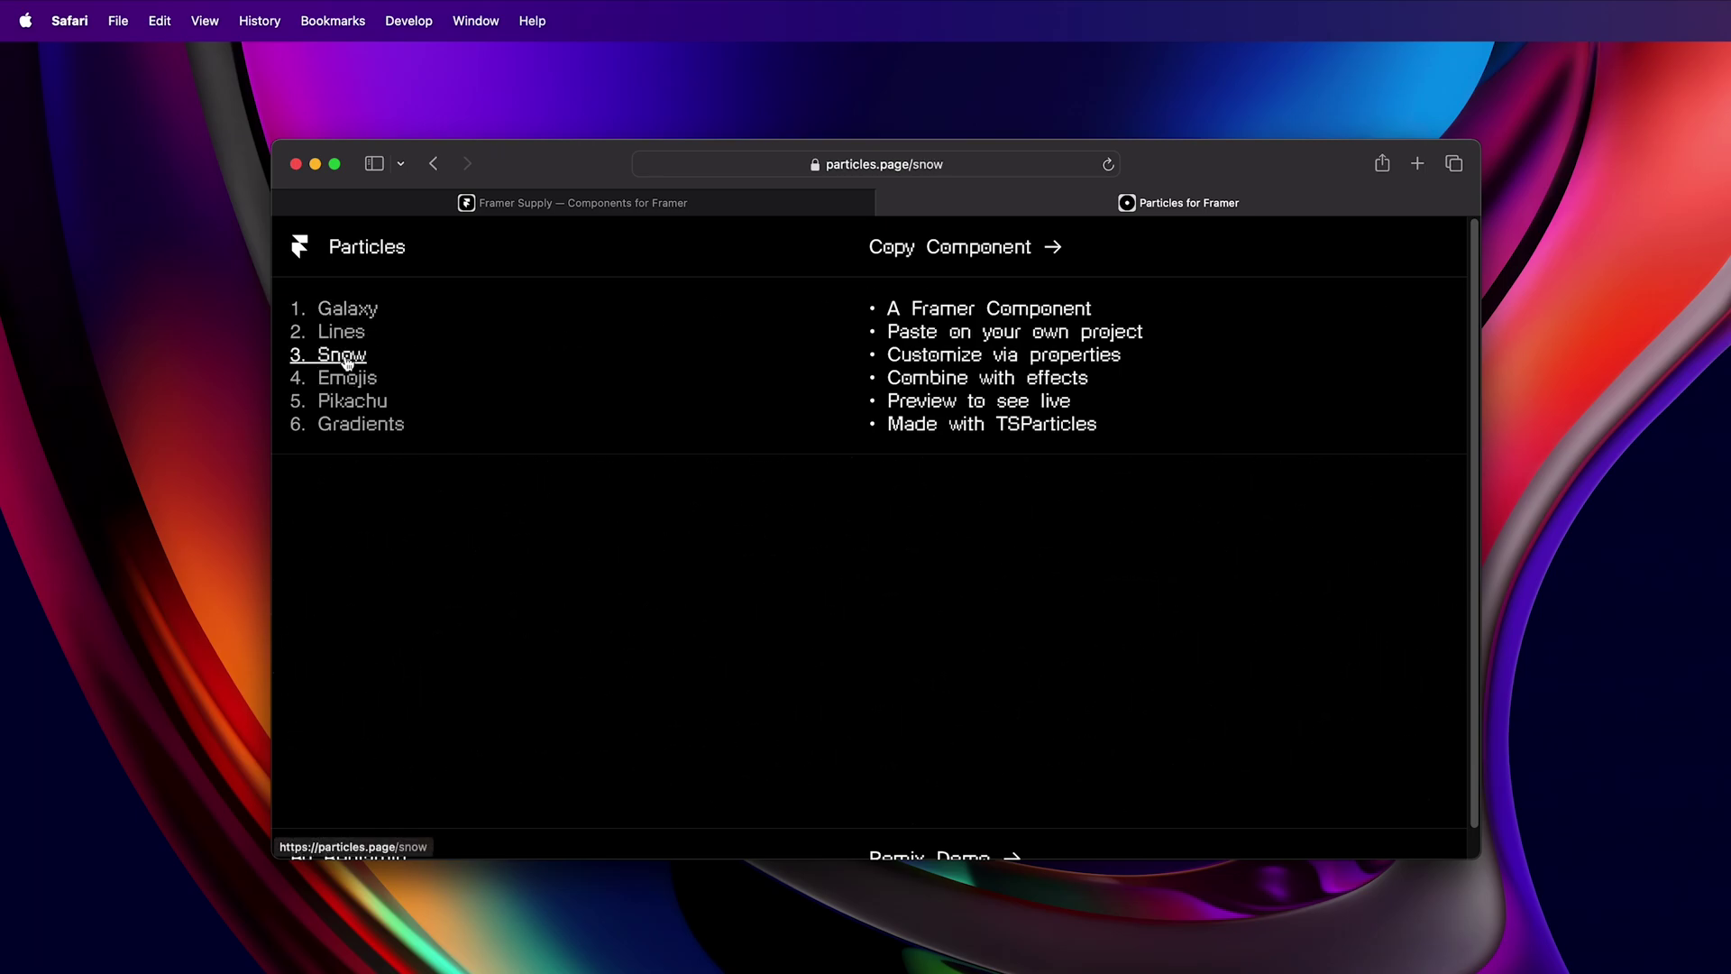
pyautogui.scroll(-1, 1290, 613)
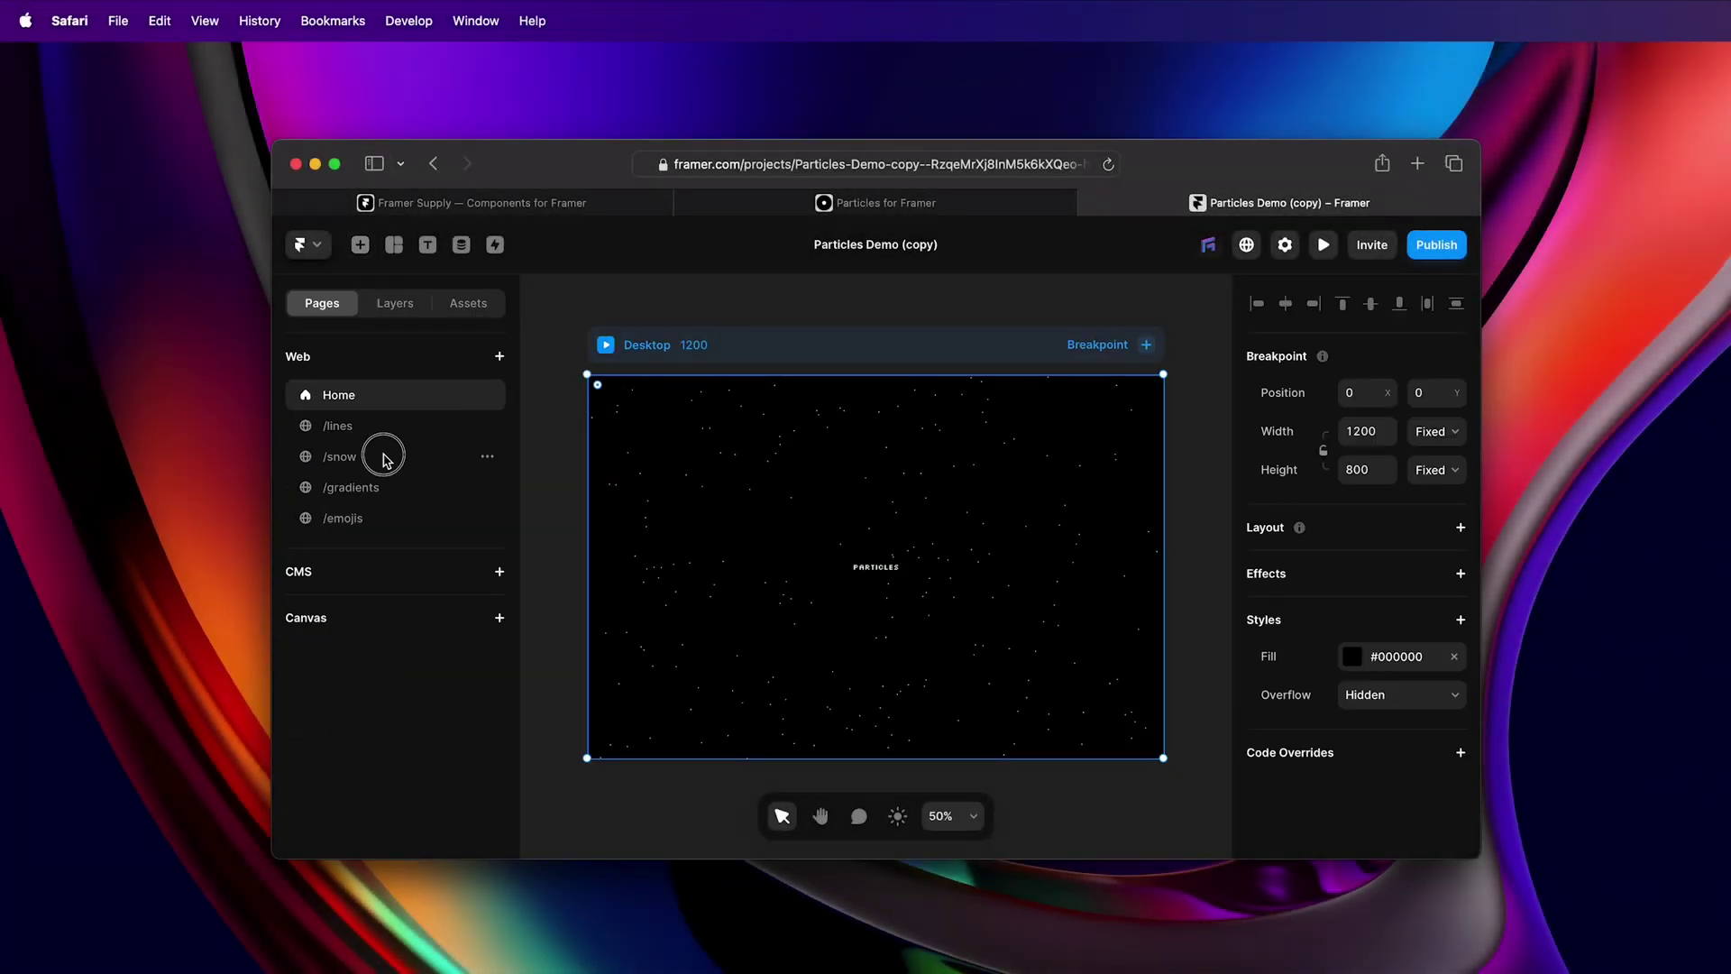
# On the /snow page, expand Desktop in the layer tree and select the Particles layer.
pyautogui.click(386, 458)
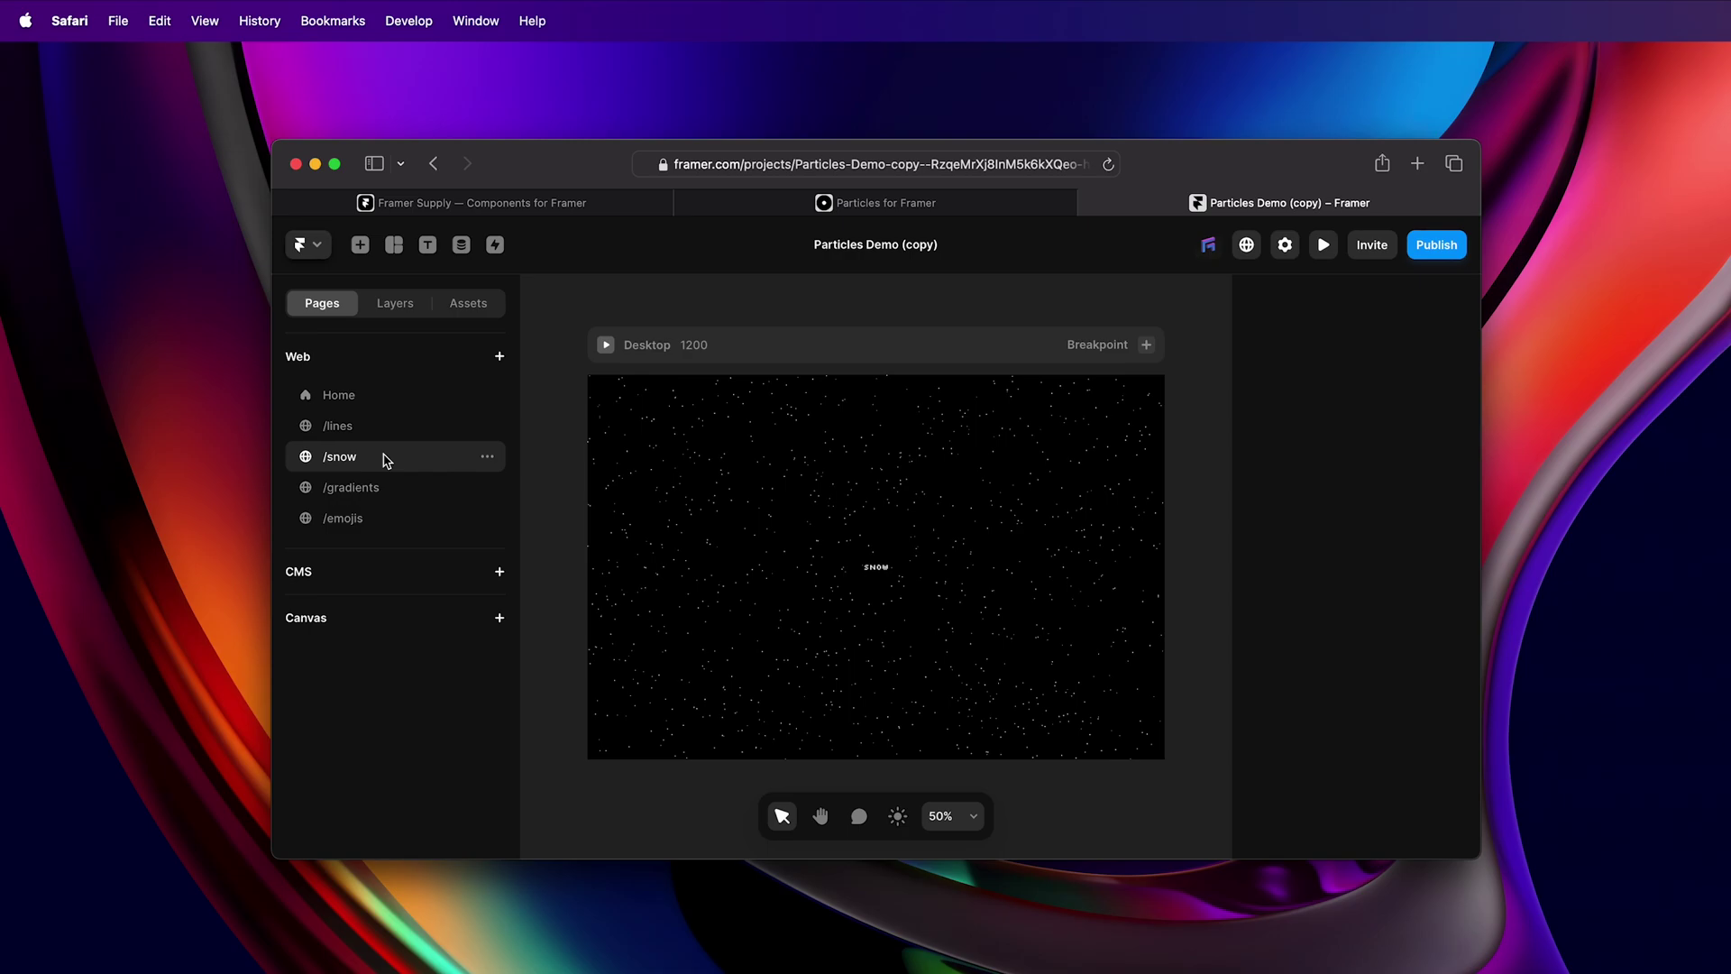
pyautogui.click(393, 306)
pyautogui.click(302, 422)
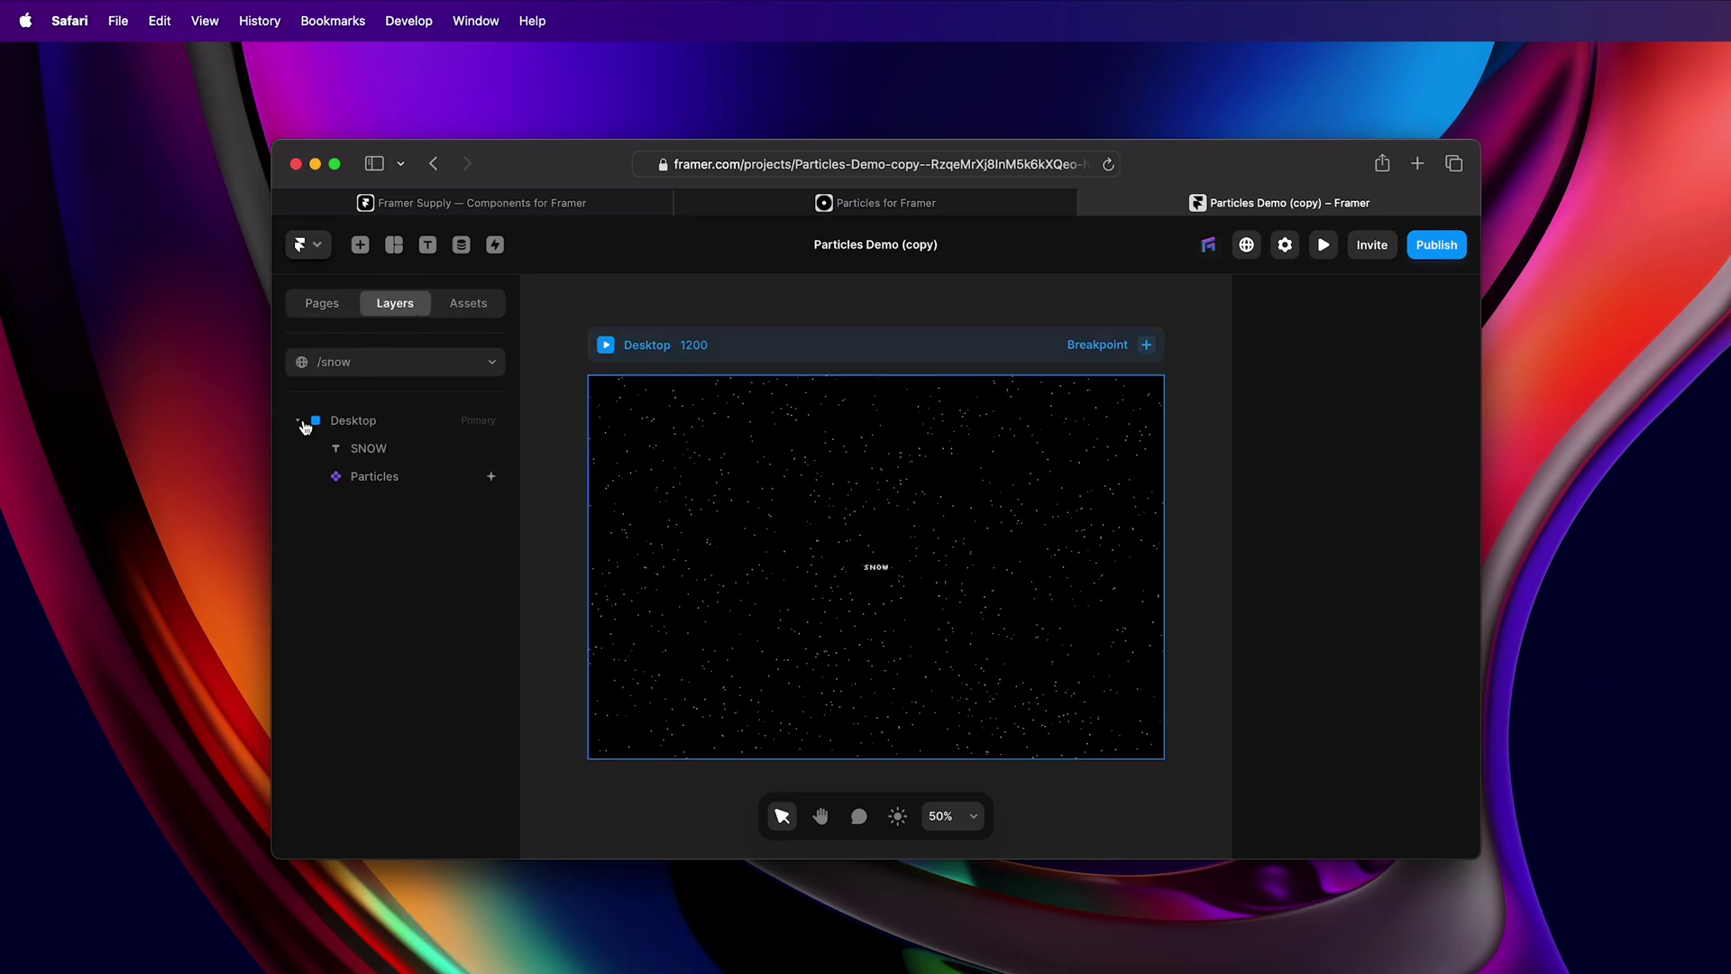
pyautogui.click(362, 487)
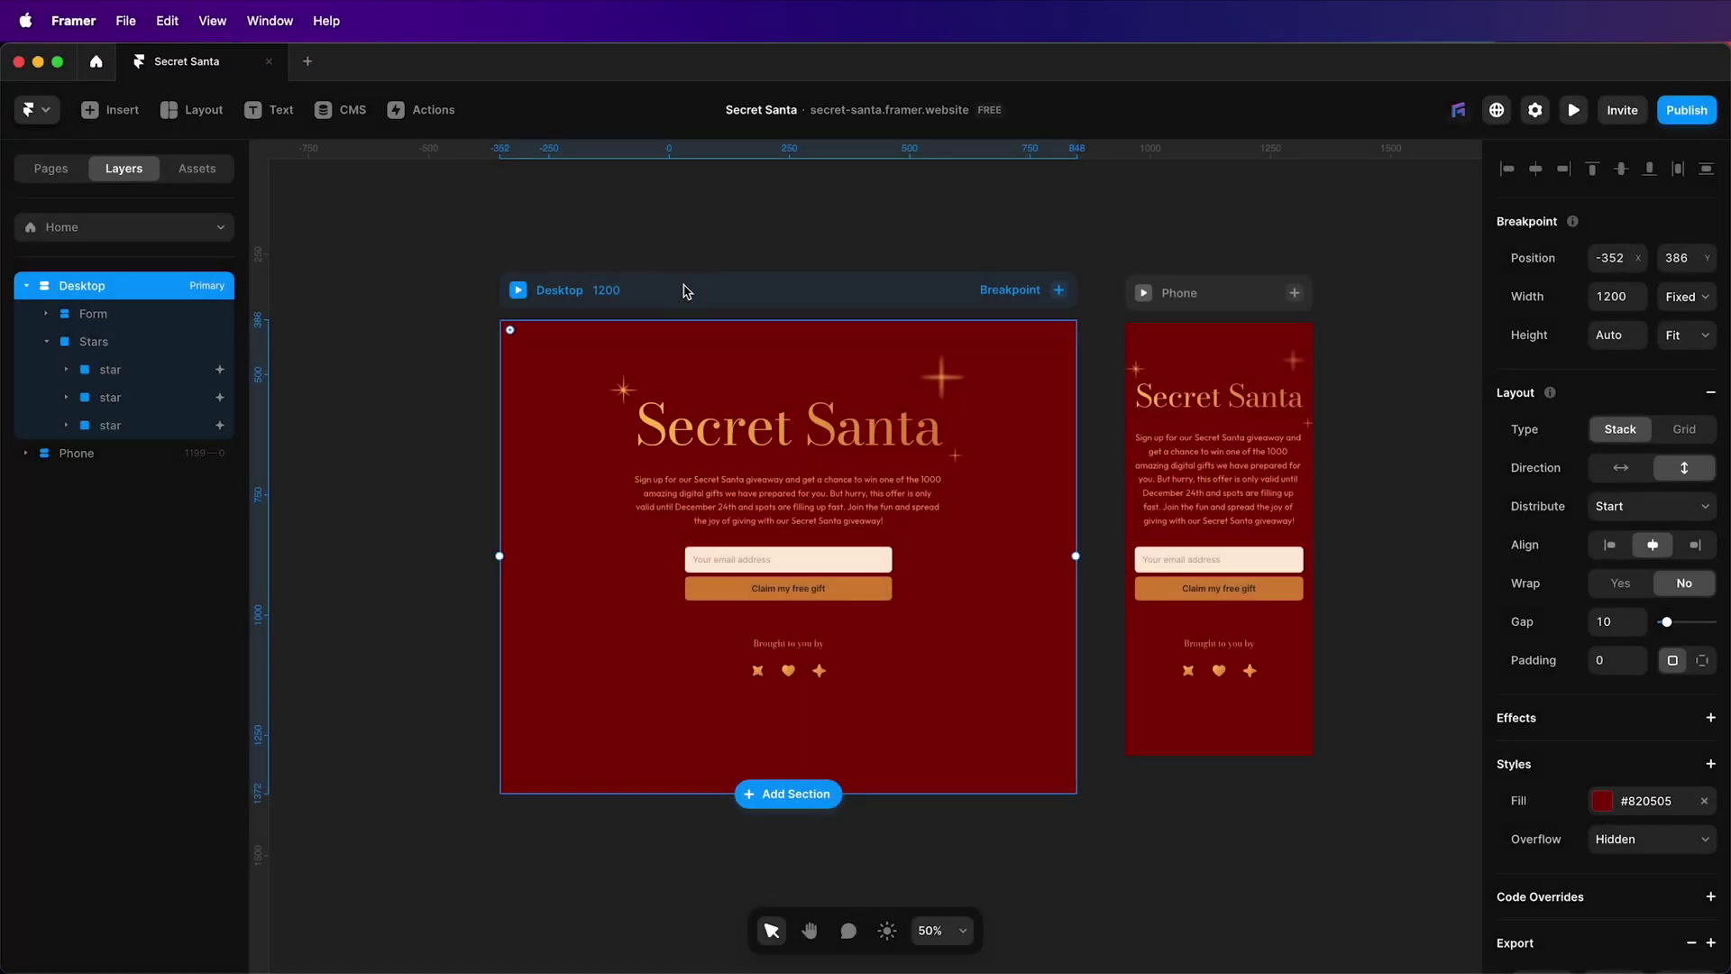
# Paste the copied snow Particles layer into the Secret Santa Desktop frame.
pyautogui.press('cmd+v')
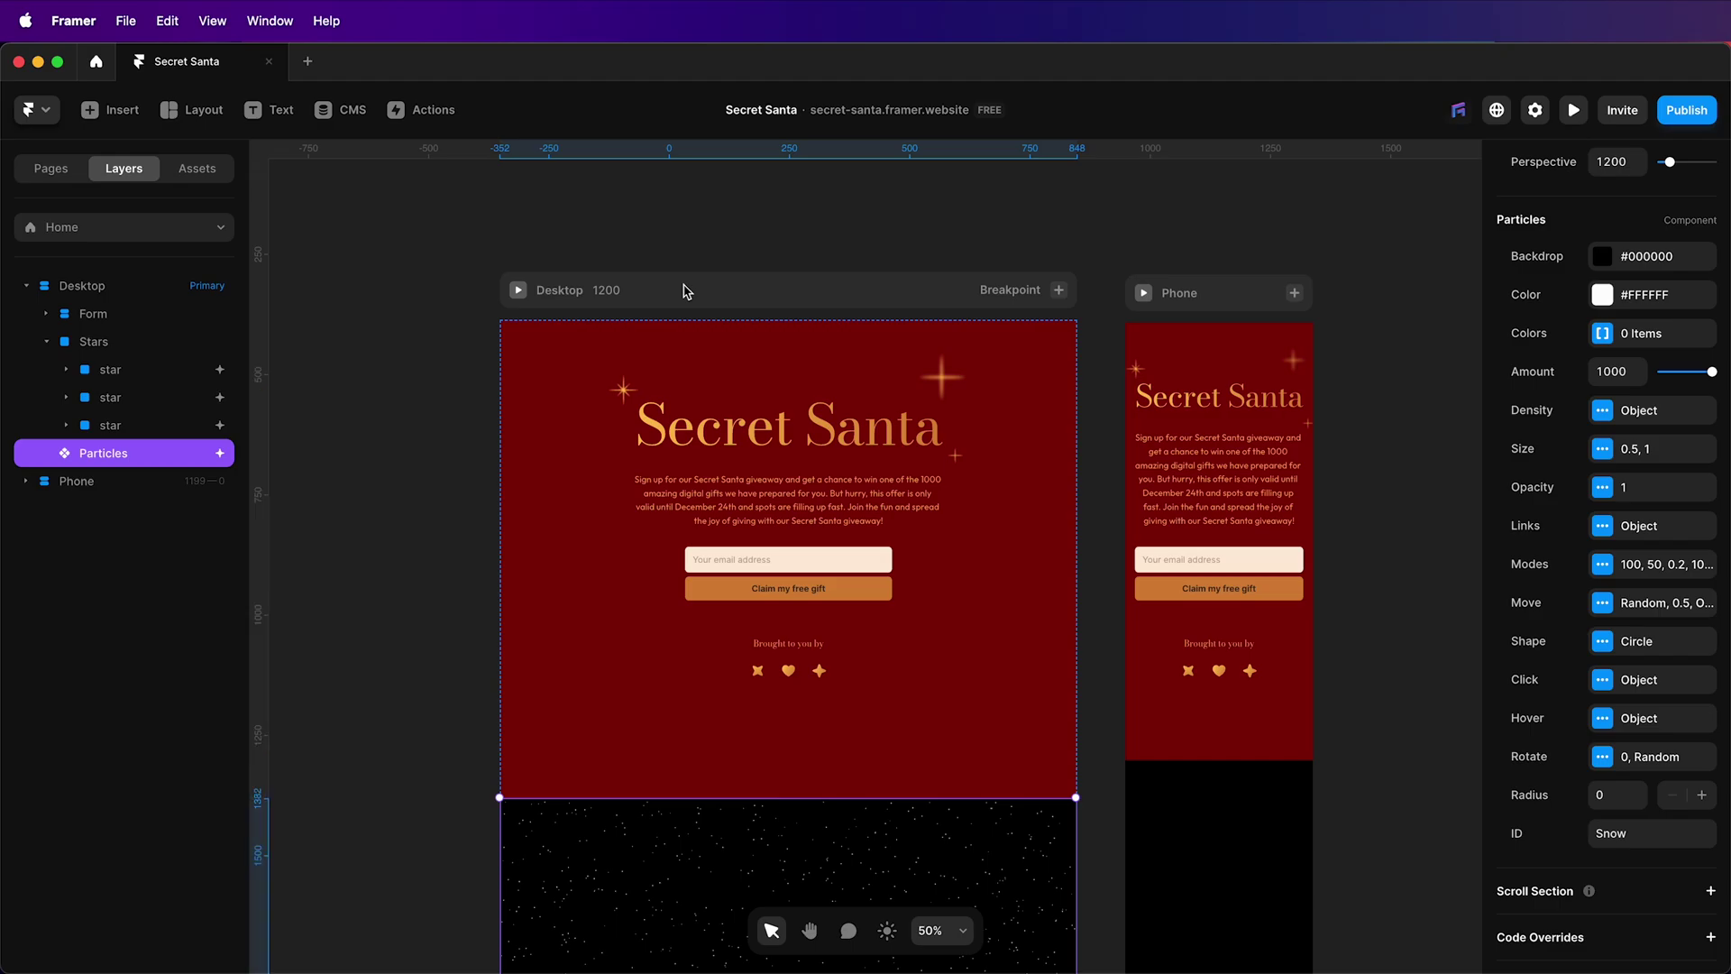
pyautogui.scroll(-5, 933, 640)
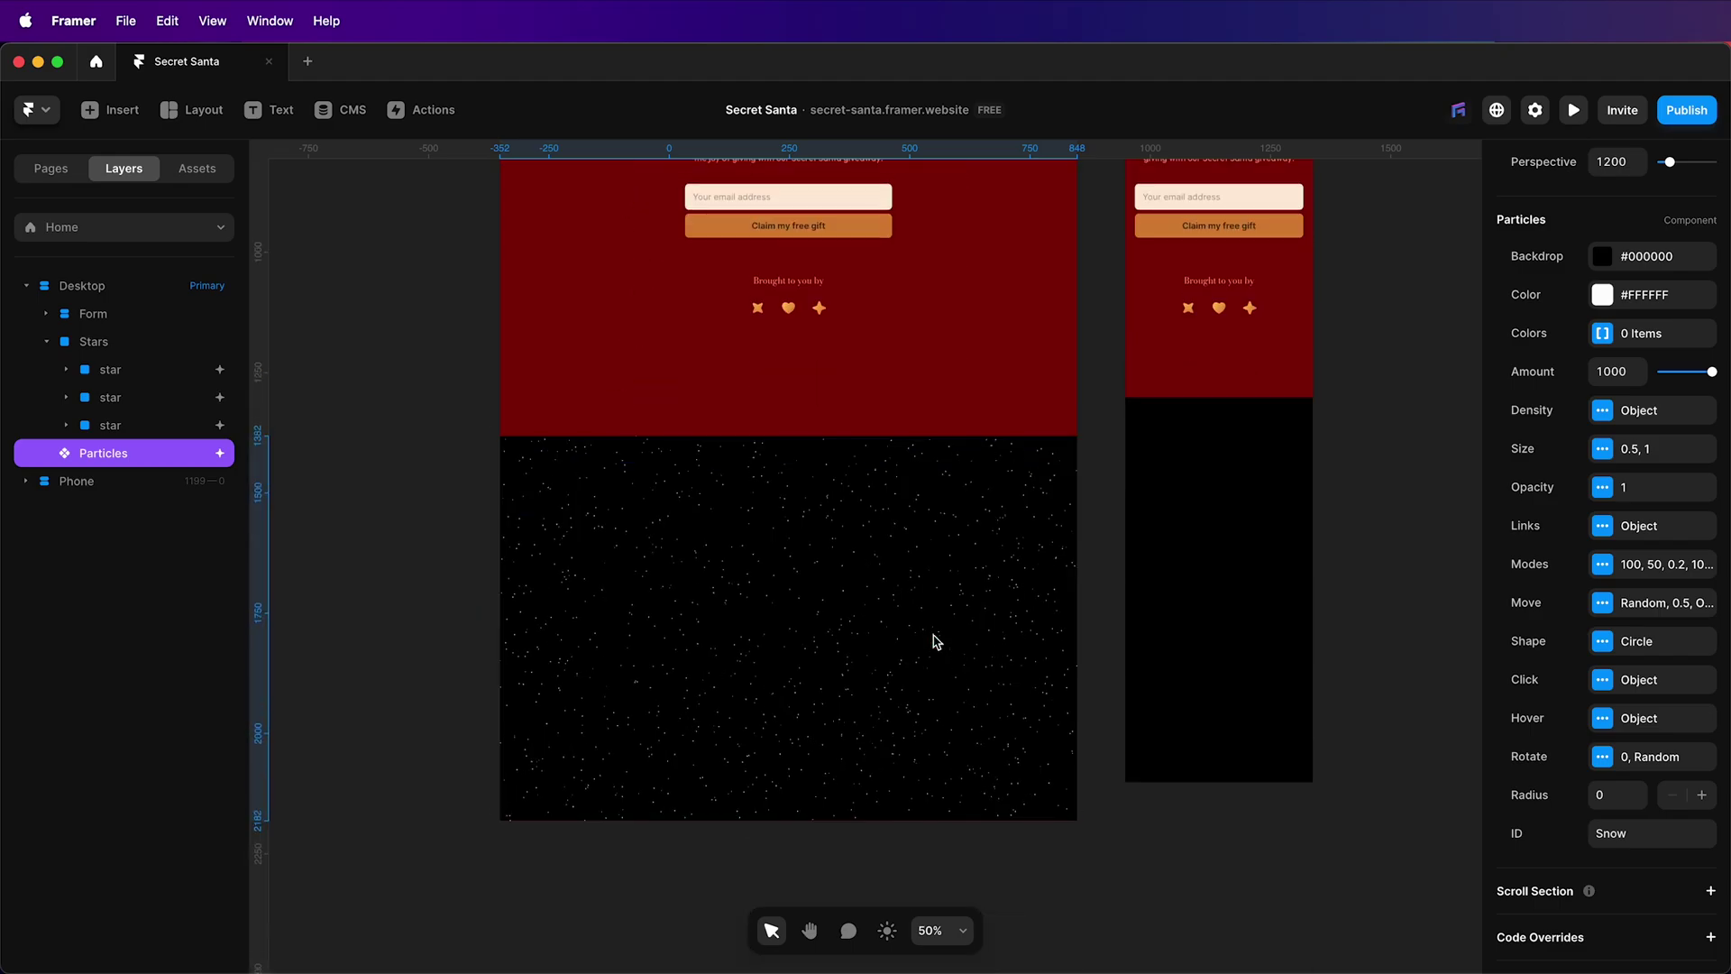
pyautogui.scroll(3, 773, 554)
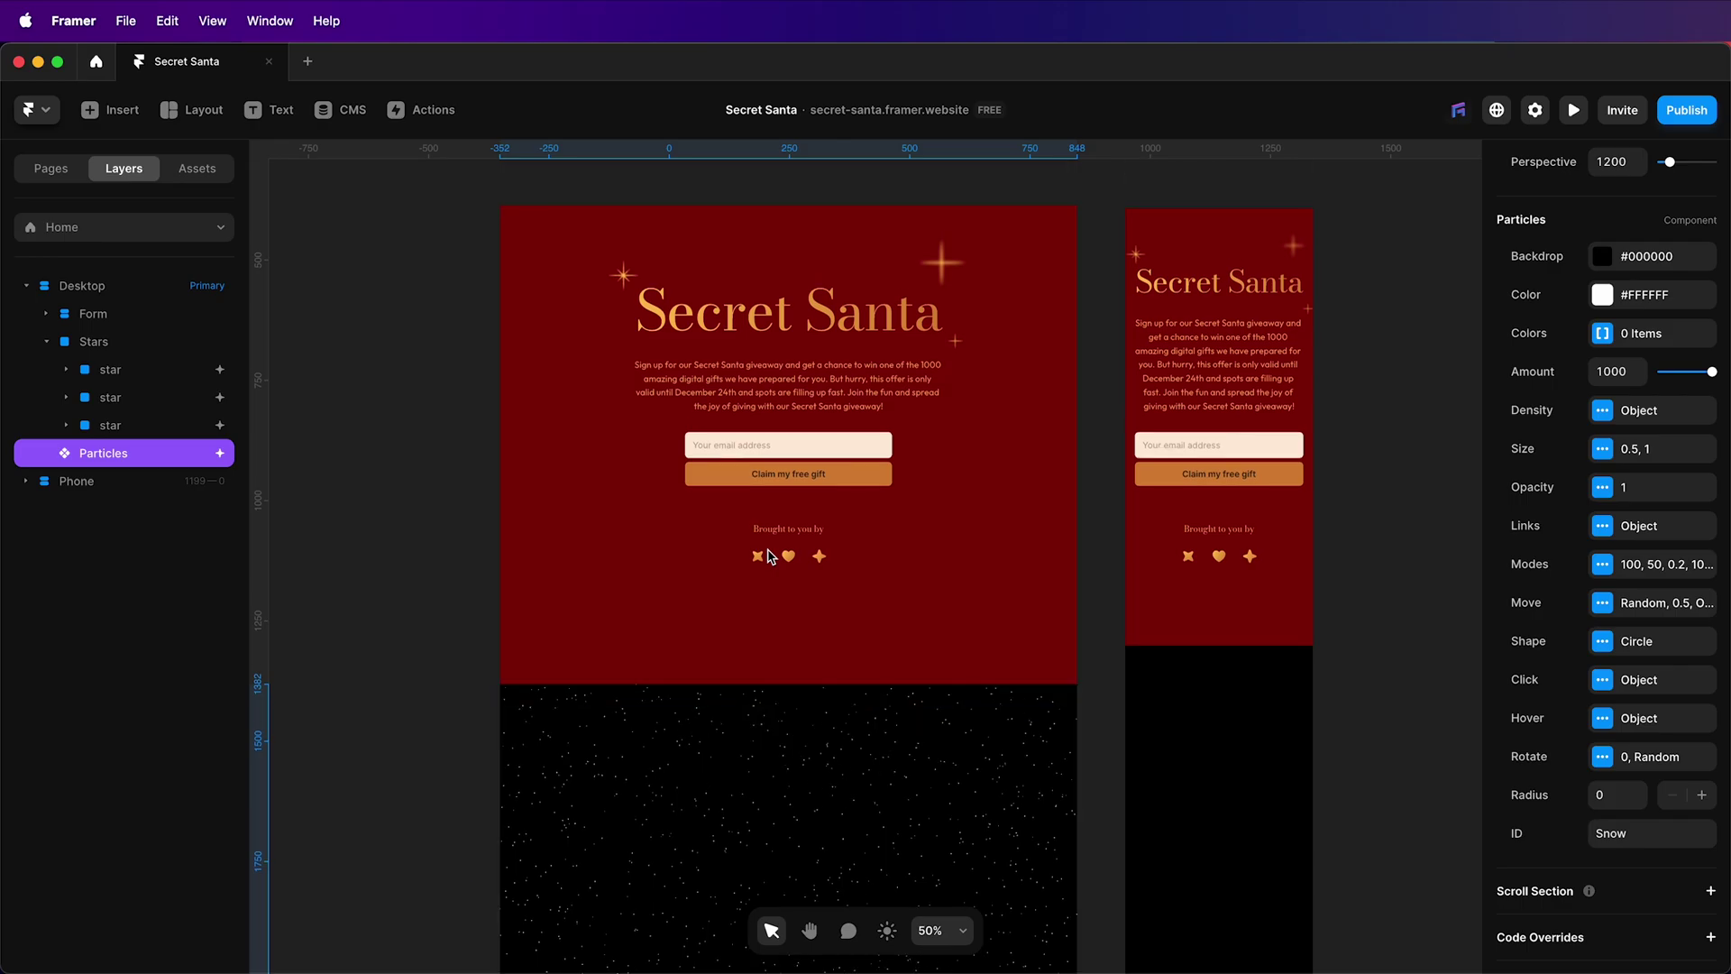
pyautogui.scroll(1, 771, 555)
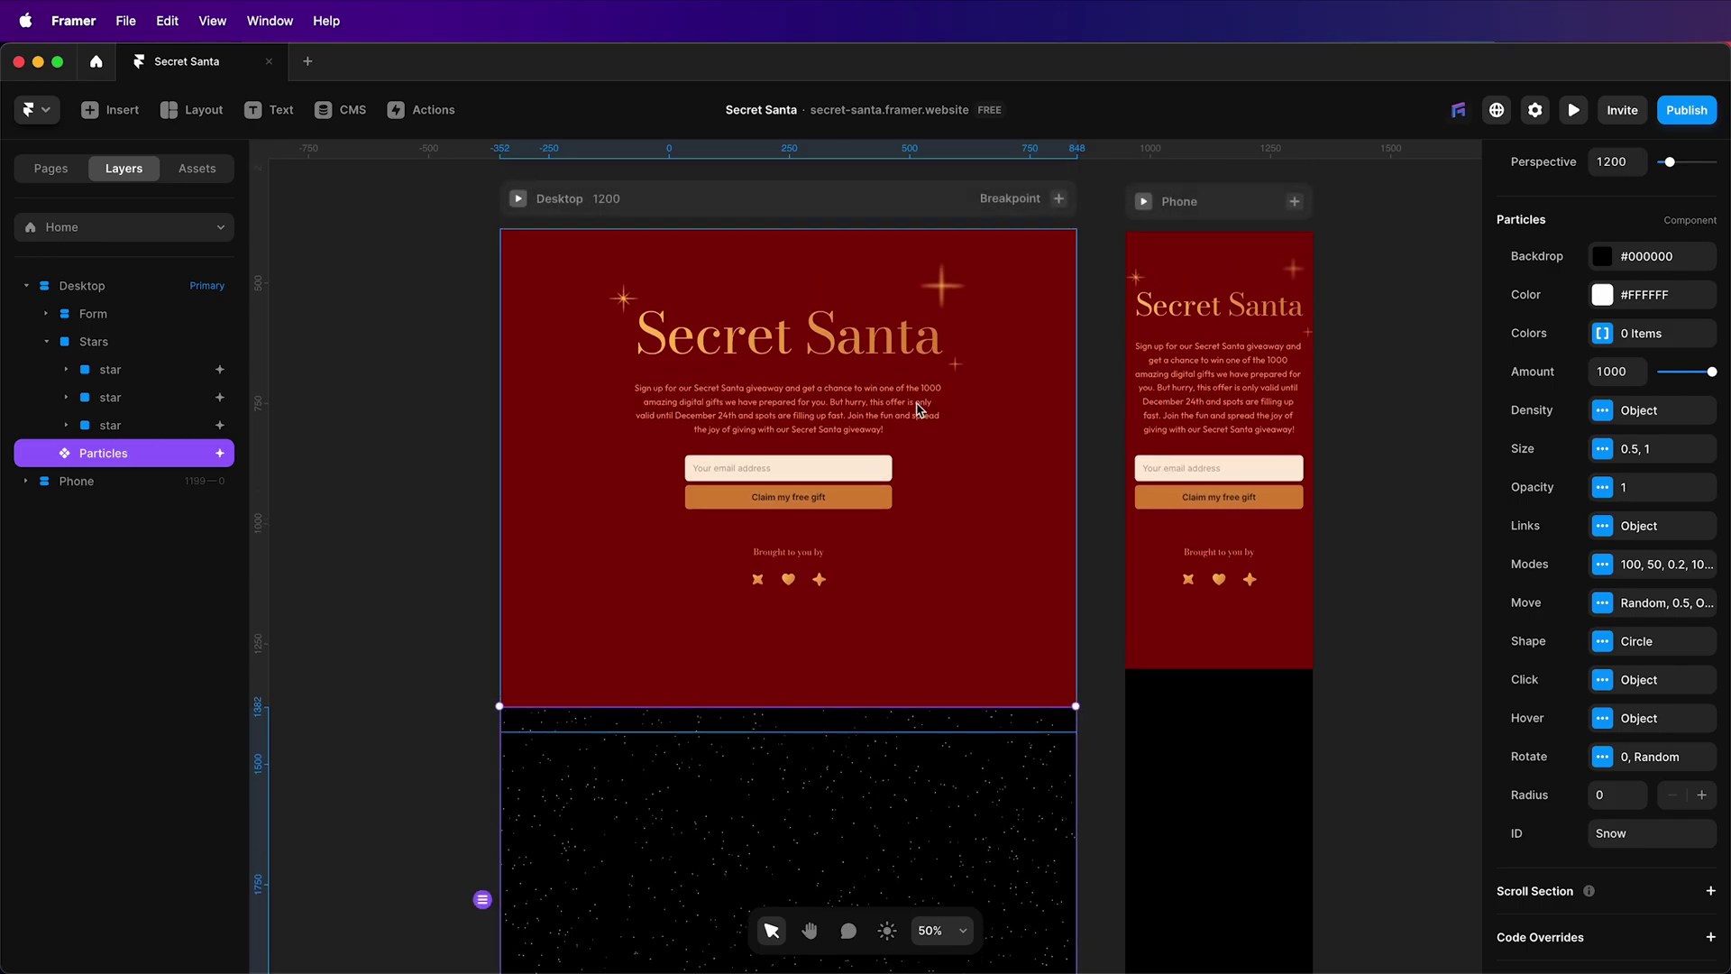
# Make the Particles layer absolutely positioned with Top and Bottom offsets of 0.
pyautogui.scroll(10, 1569, 325)
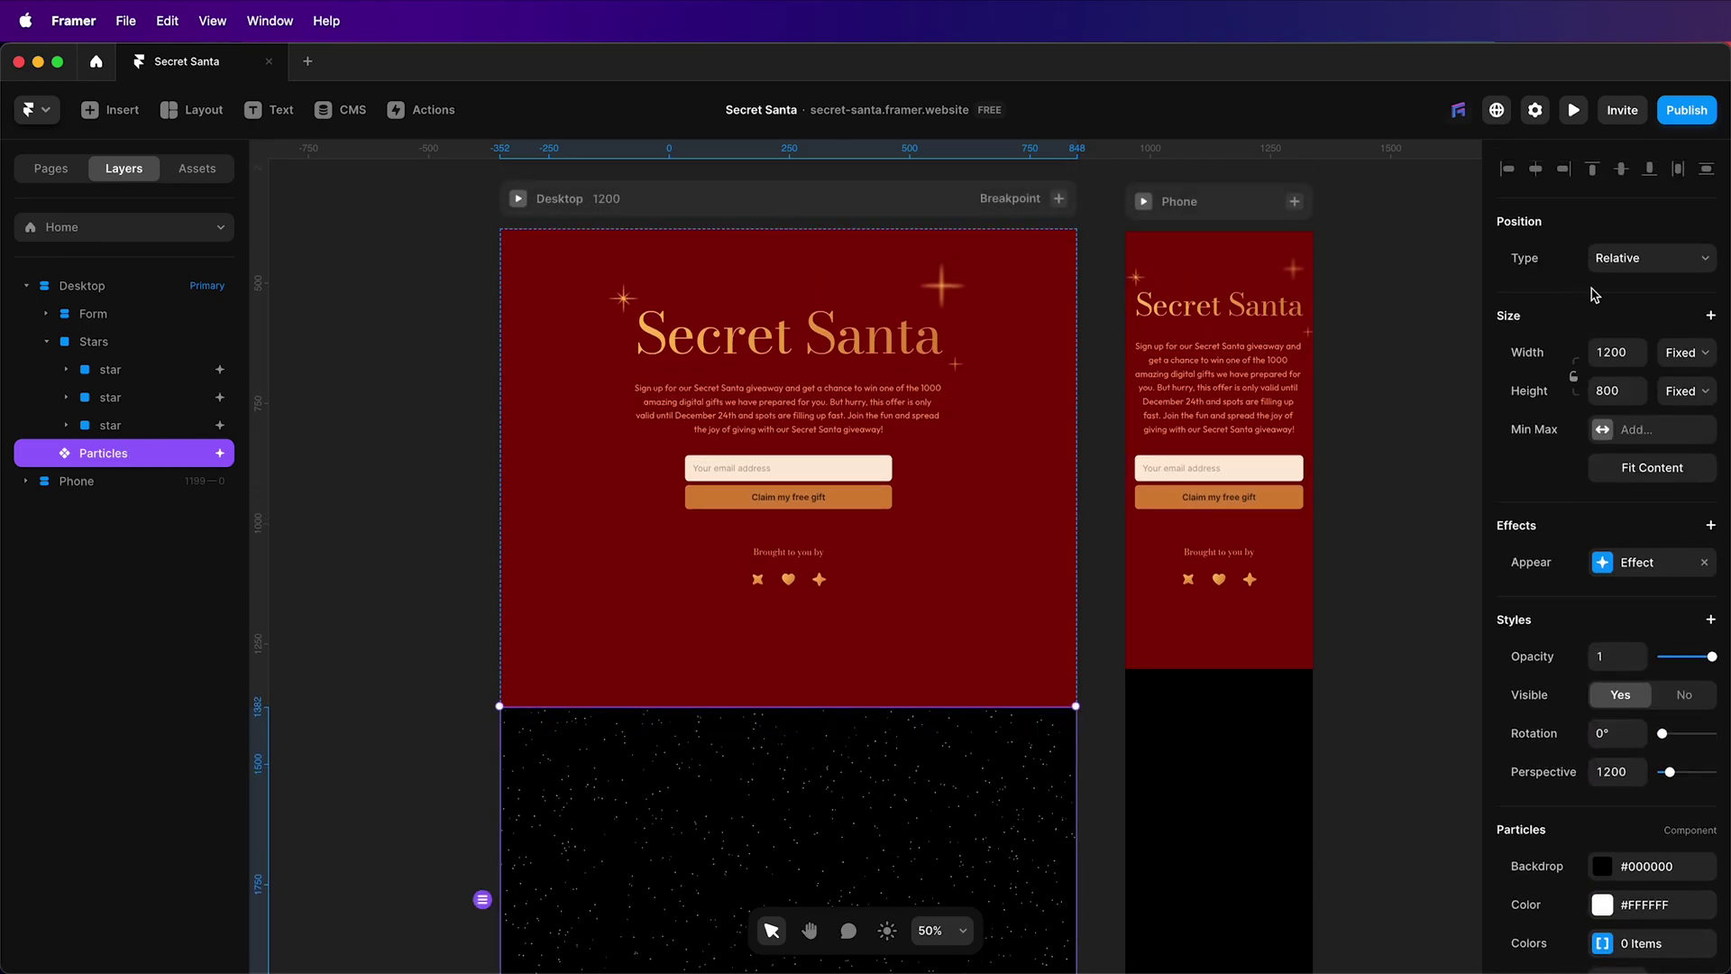
pyautogui.click(1637, 259)
pyautogui.click(1633, 234)
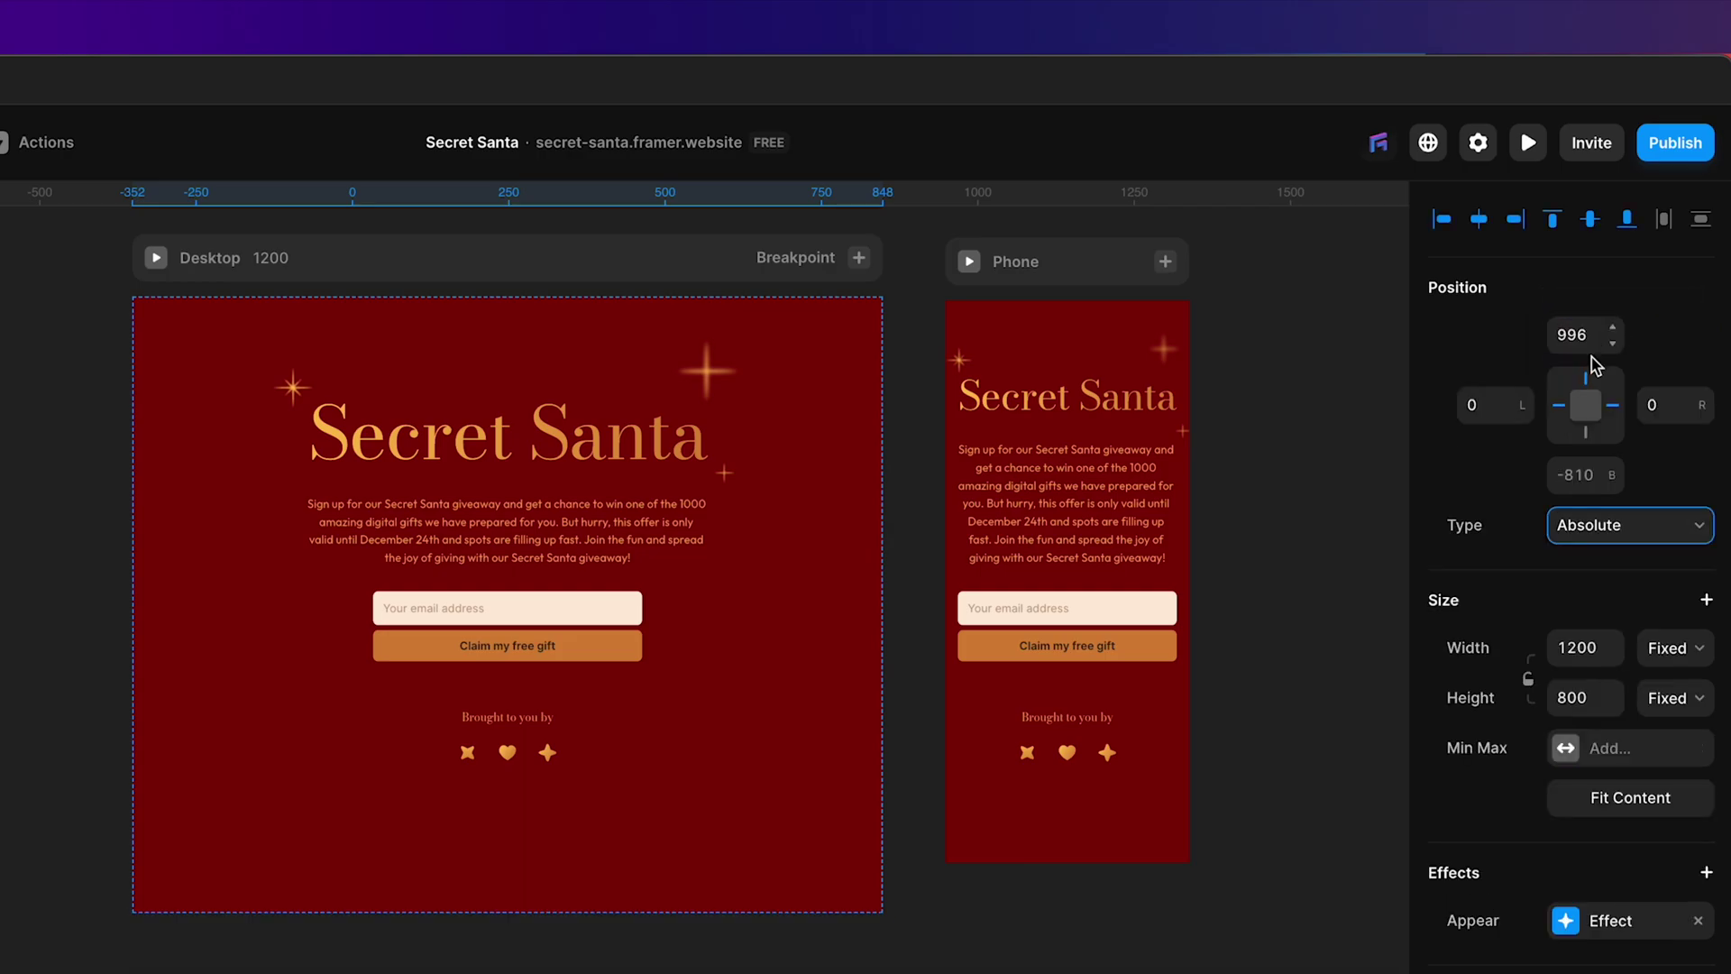
pyautogui.click(1588, 336)
pyautogui.write('0')
pyautogui.click(1583, 474)
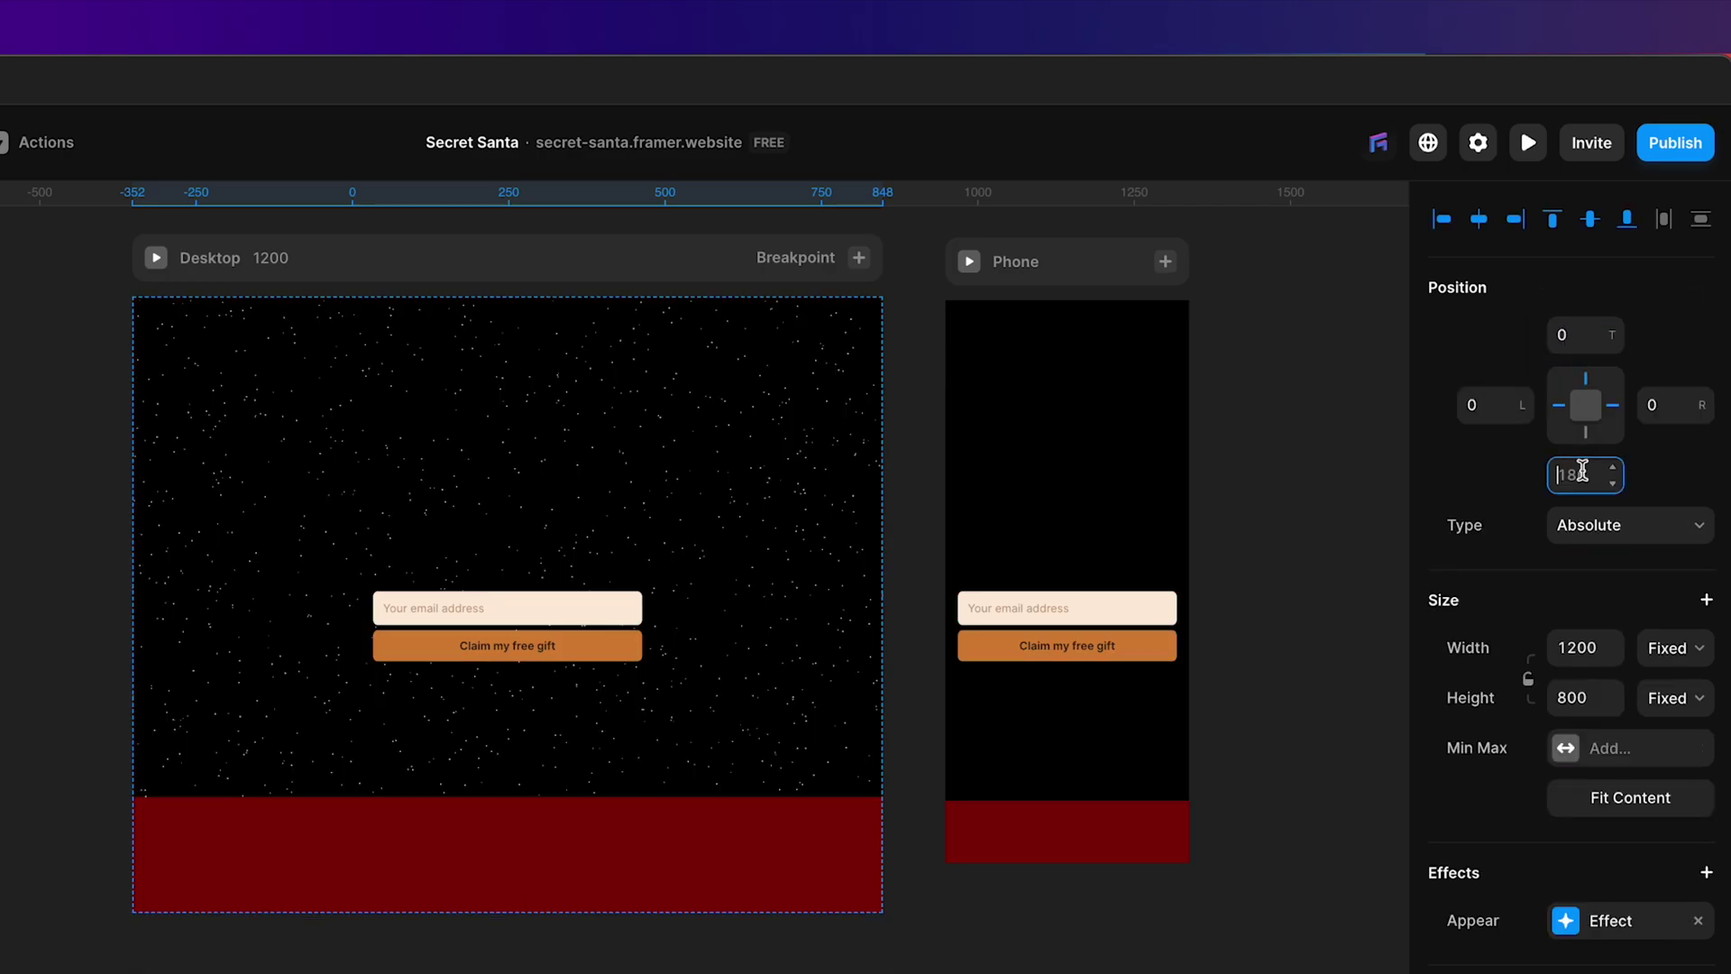
pyautogui.write('0')
pyautogui.press('Return')
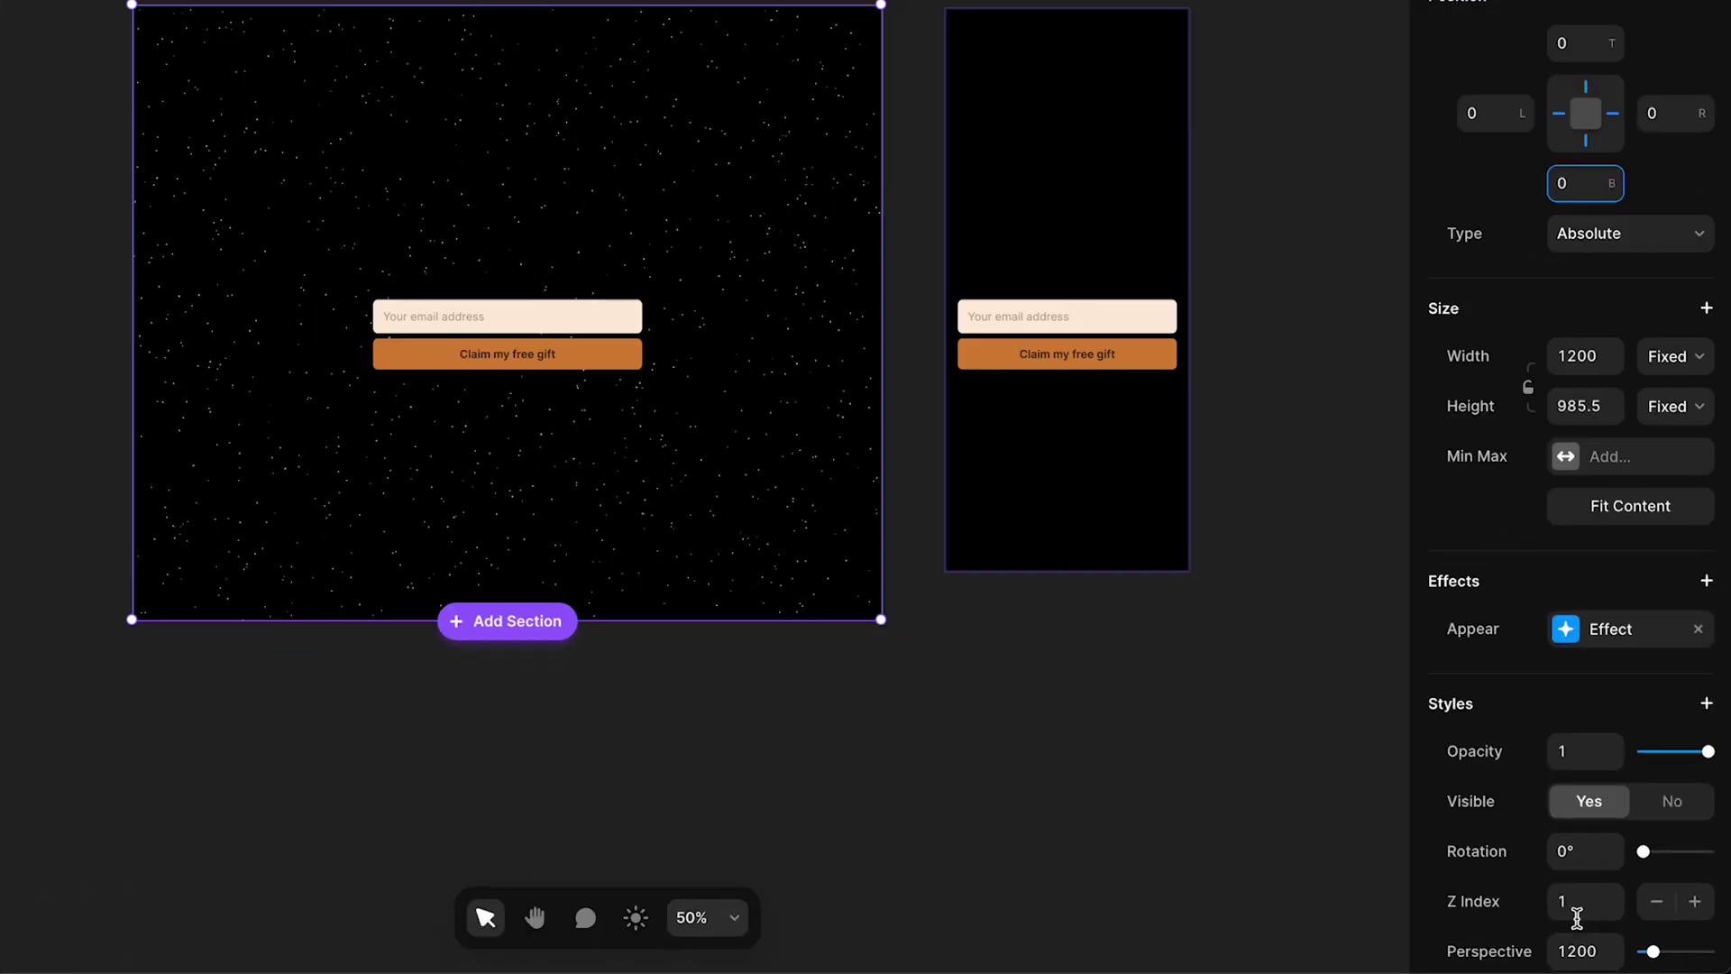
# Set the Particles layer's Z Index to 0.
pyautogui.click(1613, 918)
pyautogui.write('0')
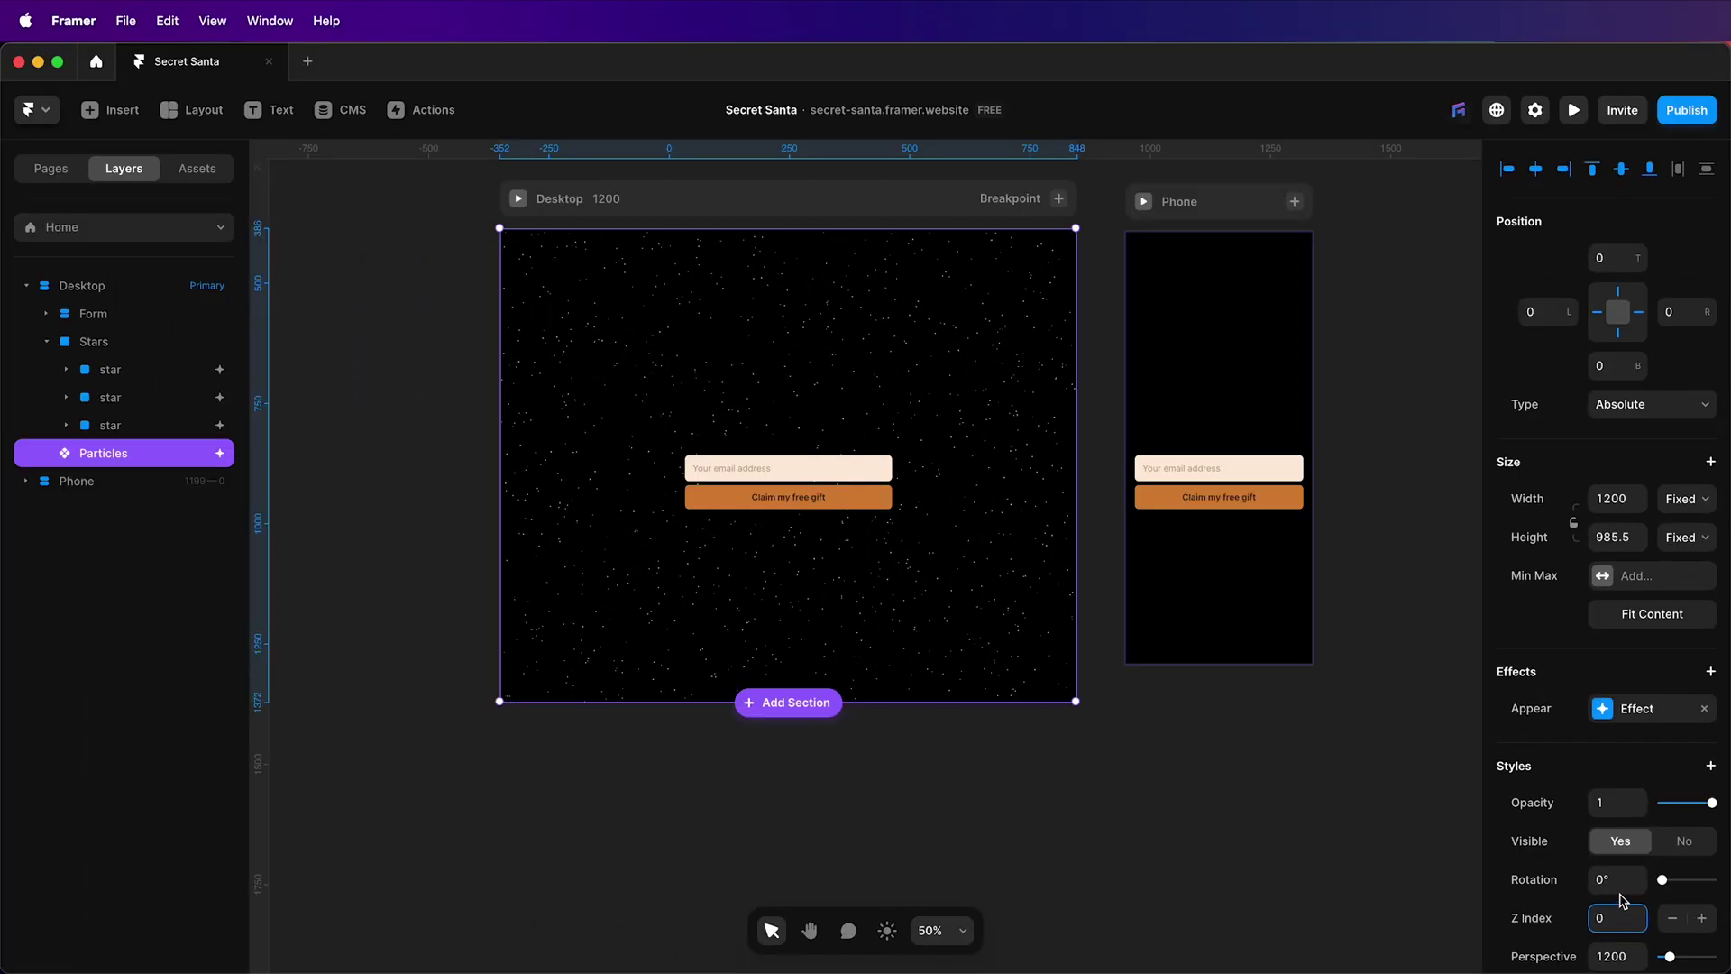
pyautogui.scroll(-4, 1625, 890)
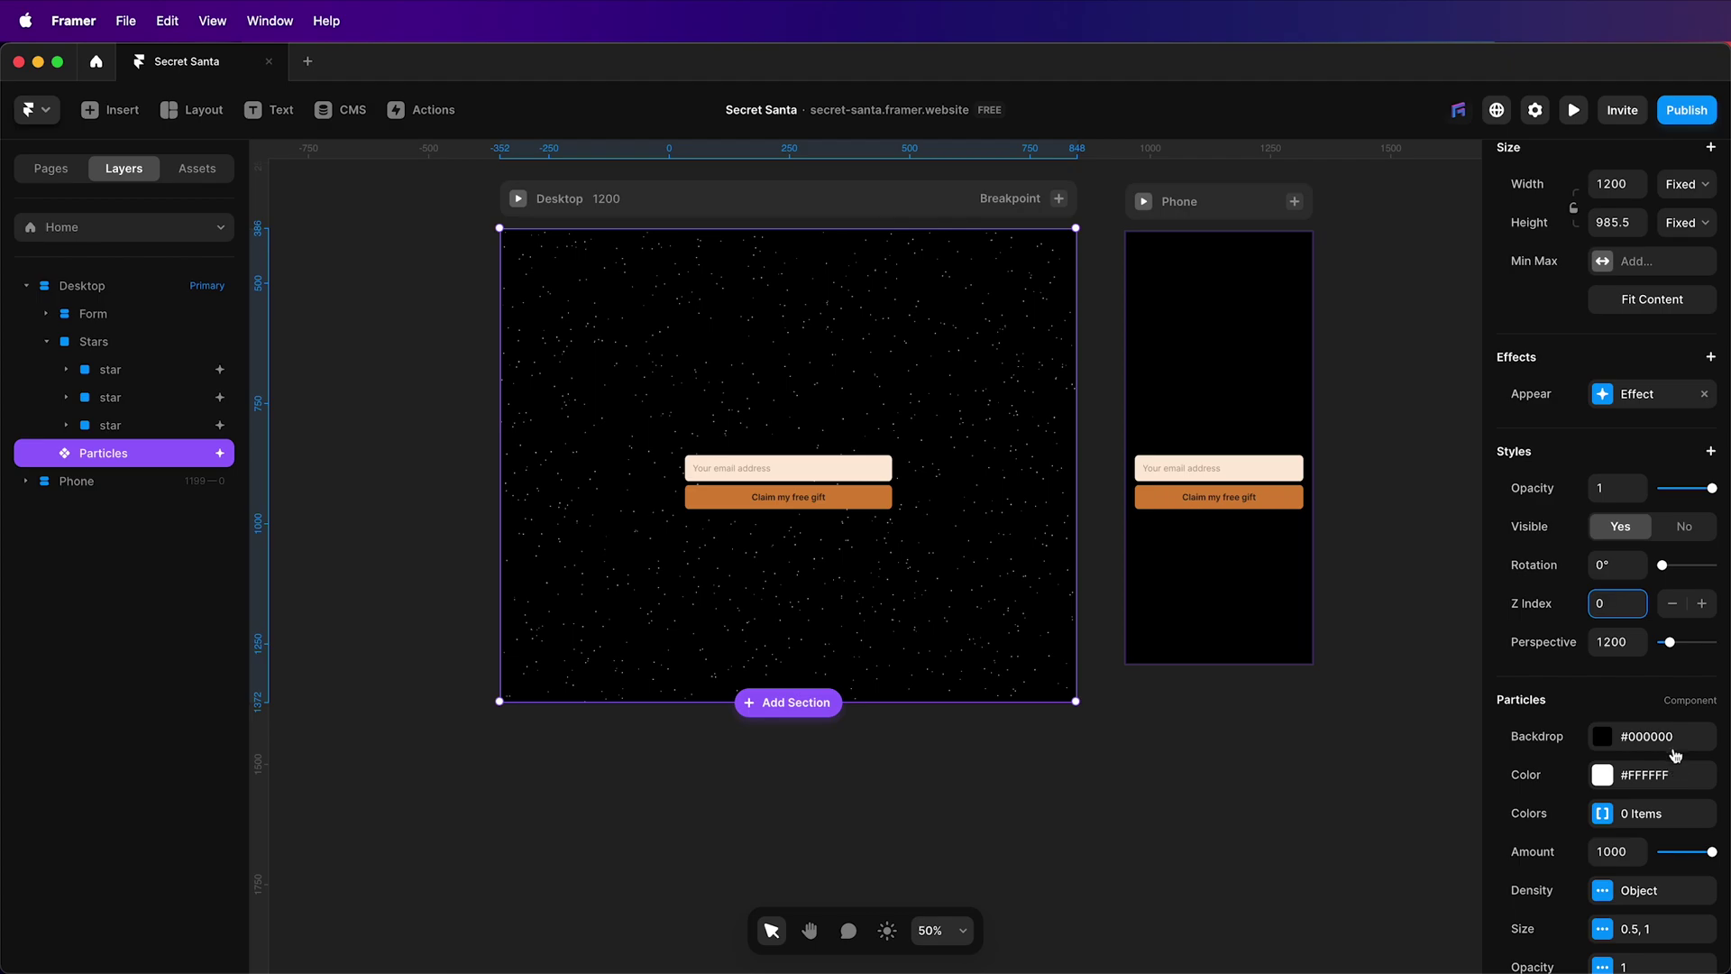
# Make the particle backdrop colour fully transparent.
pyautogui.click(1646, 756)
pyautogui.moveTo(1383, 793); pyautogui.dragTo(1235, 794)
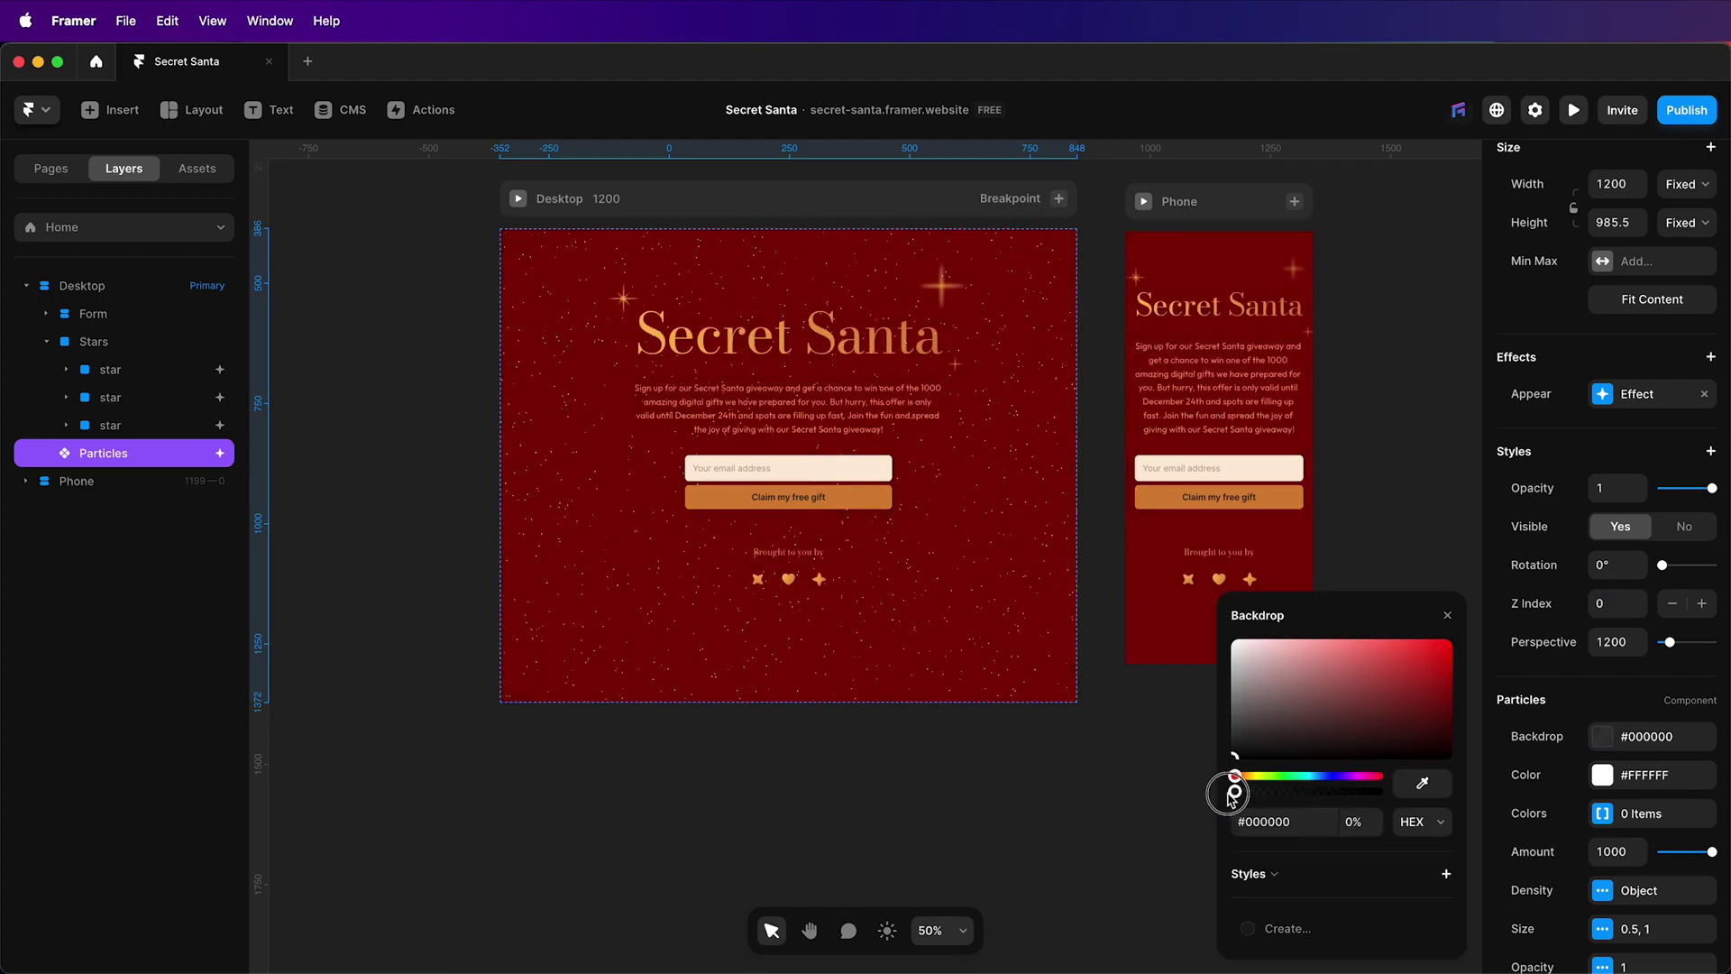
pyautogui.click(1447, 615)
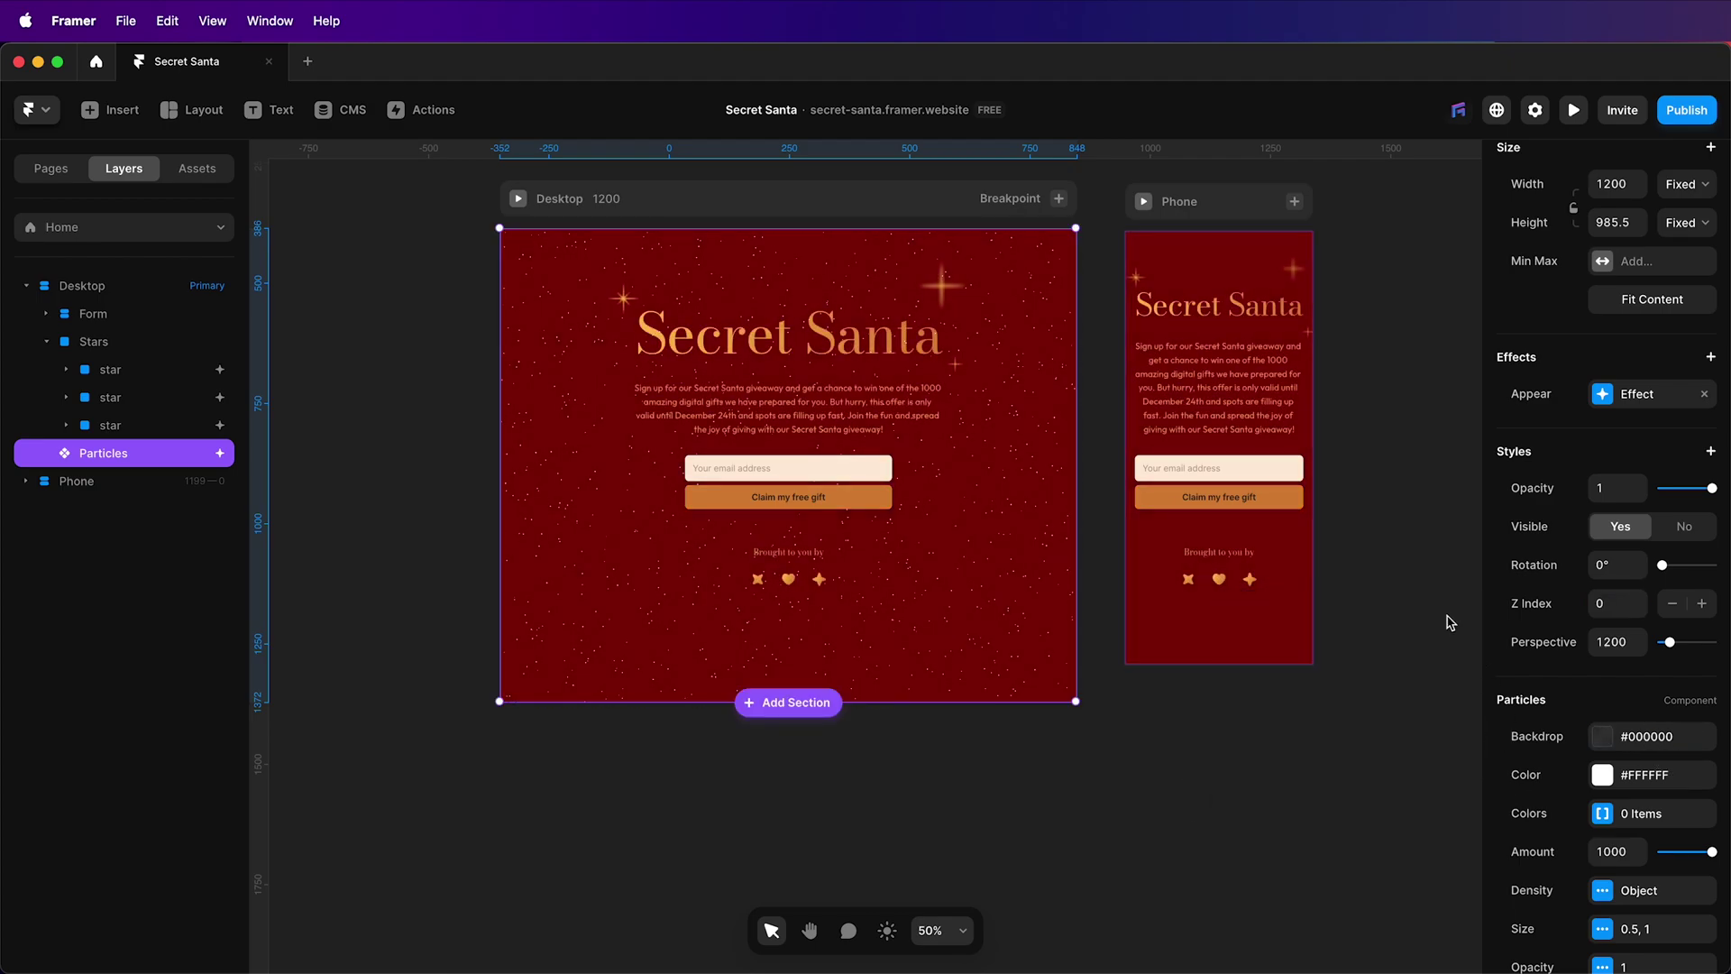
# Set the particle Amount to 150.
pyautogui.scroll(-3, 1602, 742)
pyautogui.click(1615, 737)
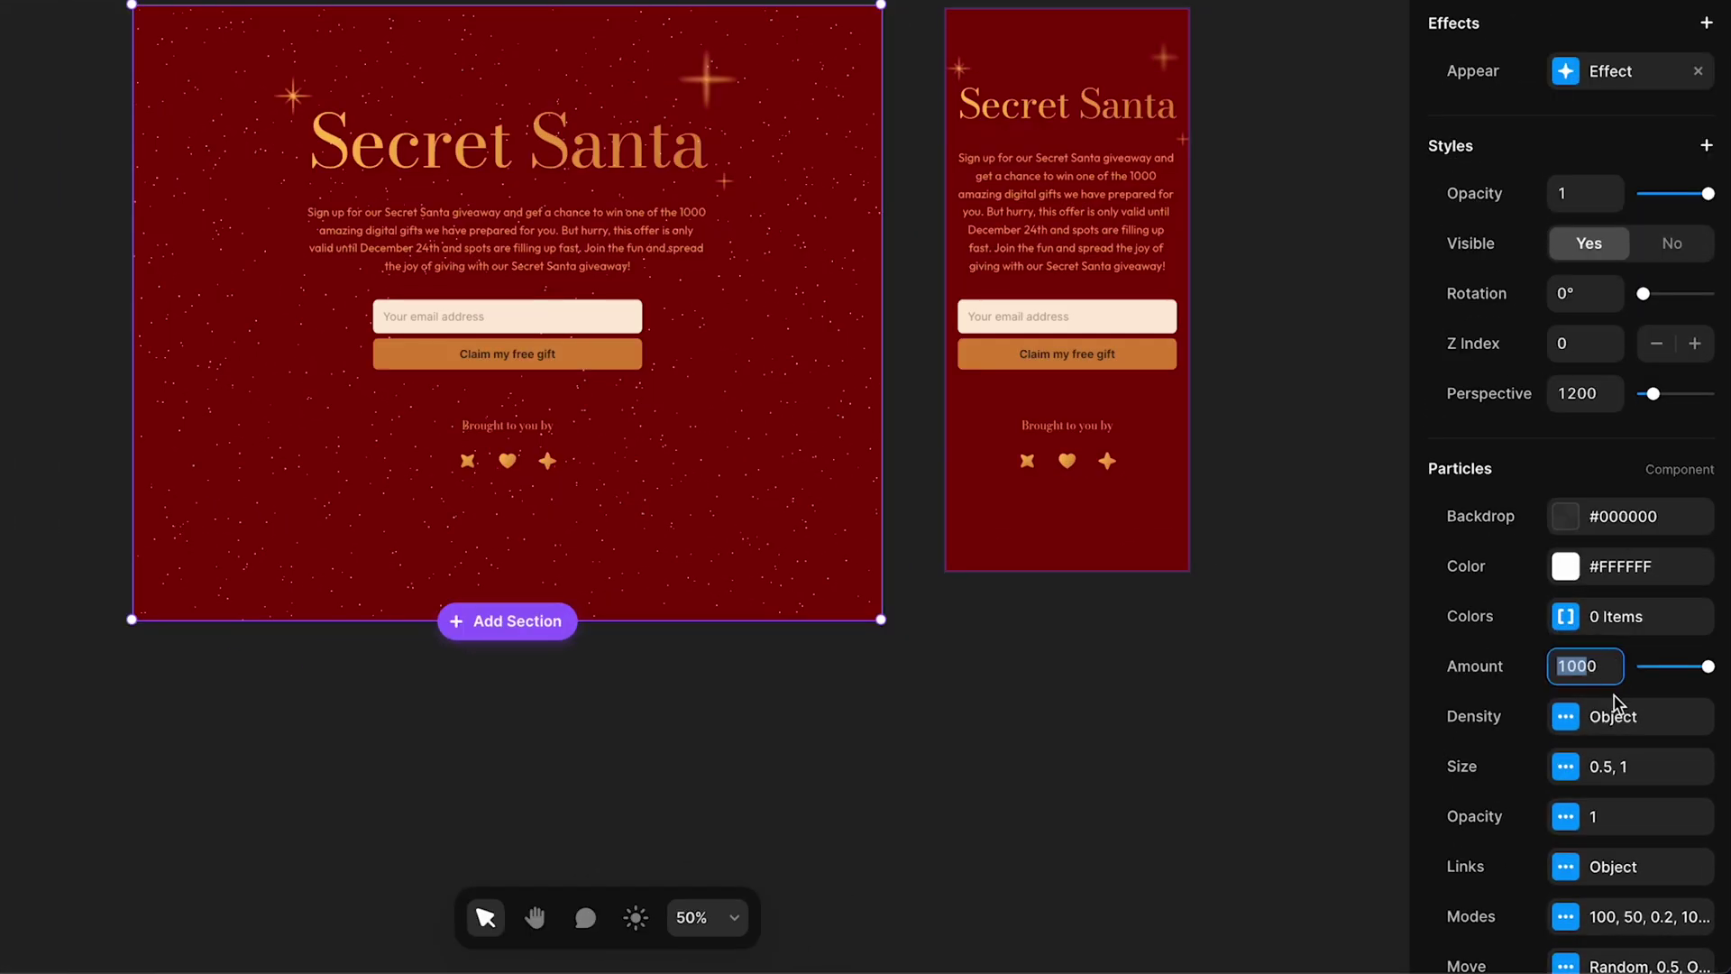
pyautogui.write('150')
pyautogui.press('Return')
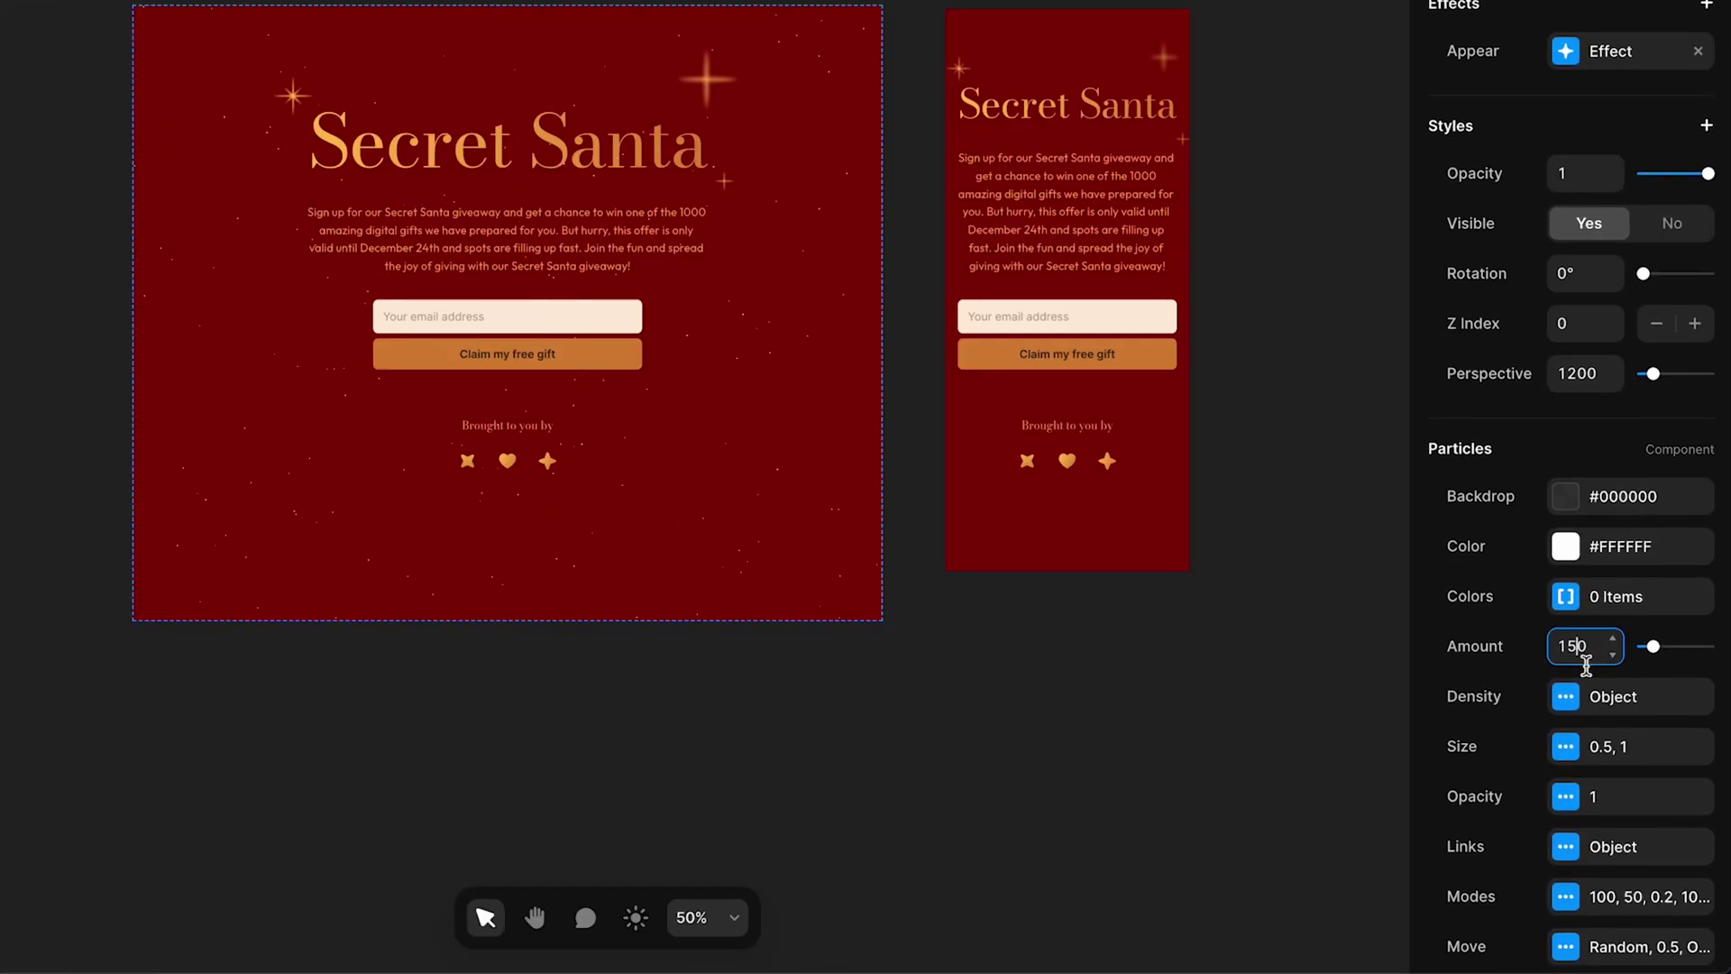
pyautogui.scroll(-3, 1588, 658)
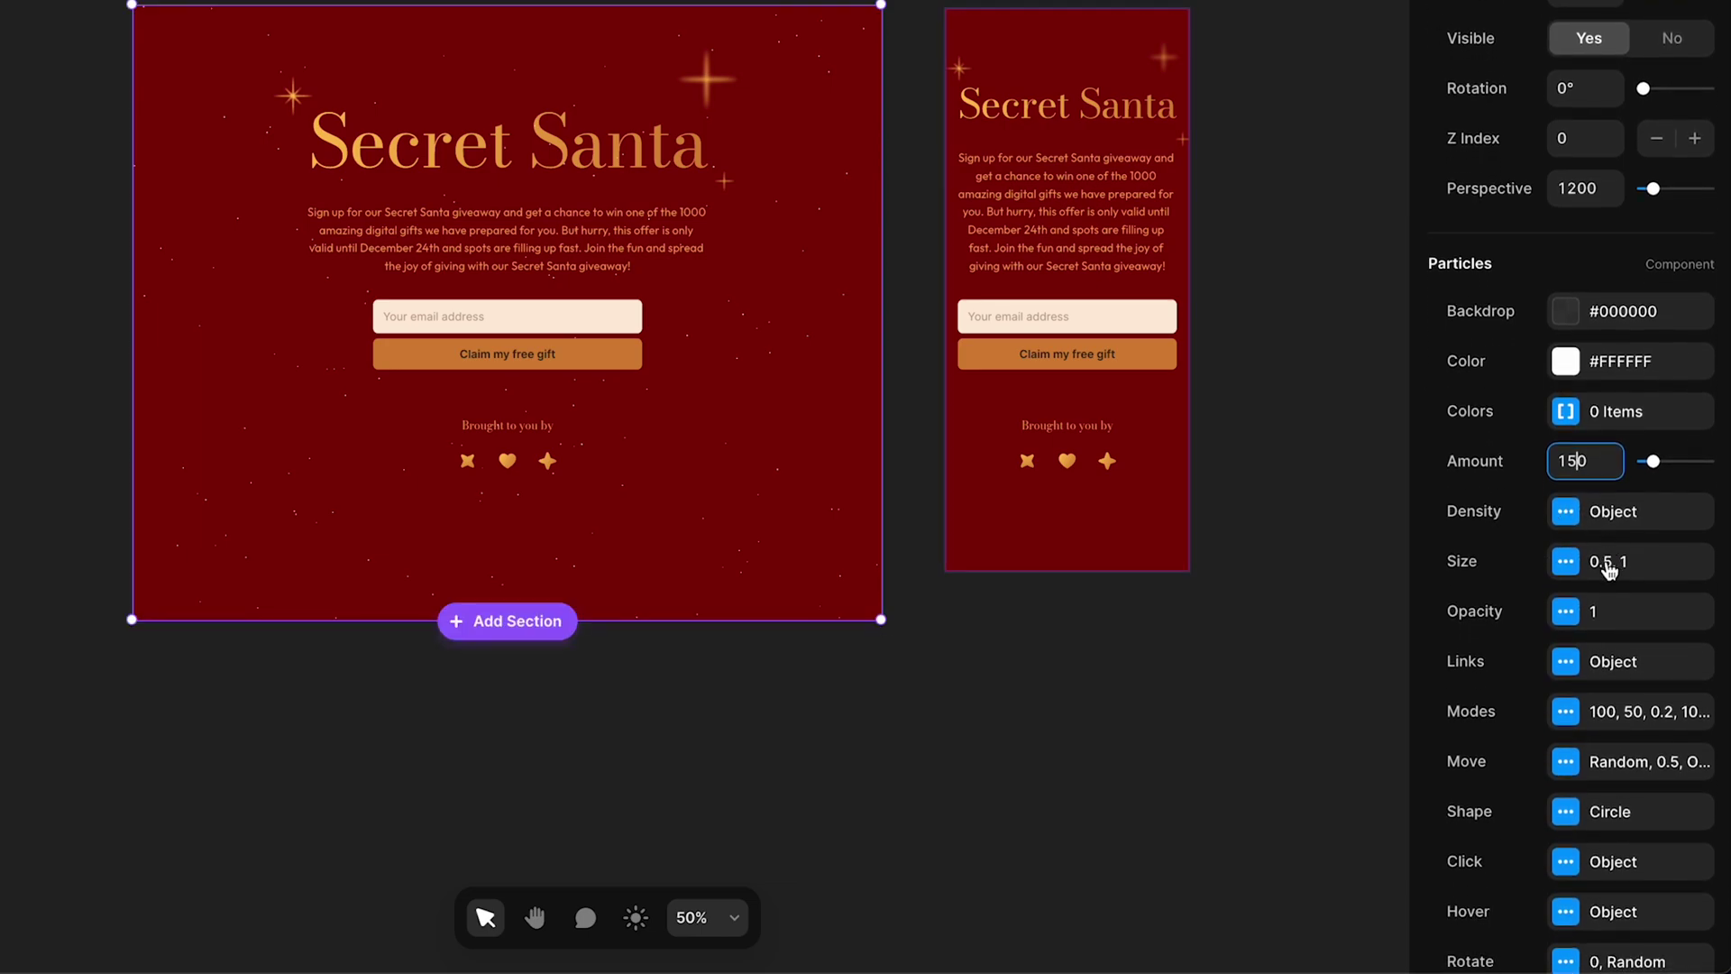
# Set the particle size range to a minimum of 0.1 and a maximum of 2.
pyautogui.click(1610, 568)
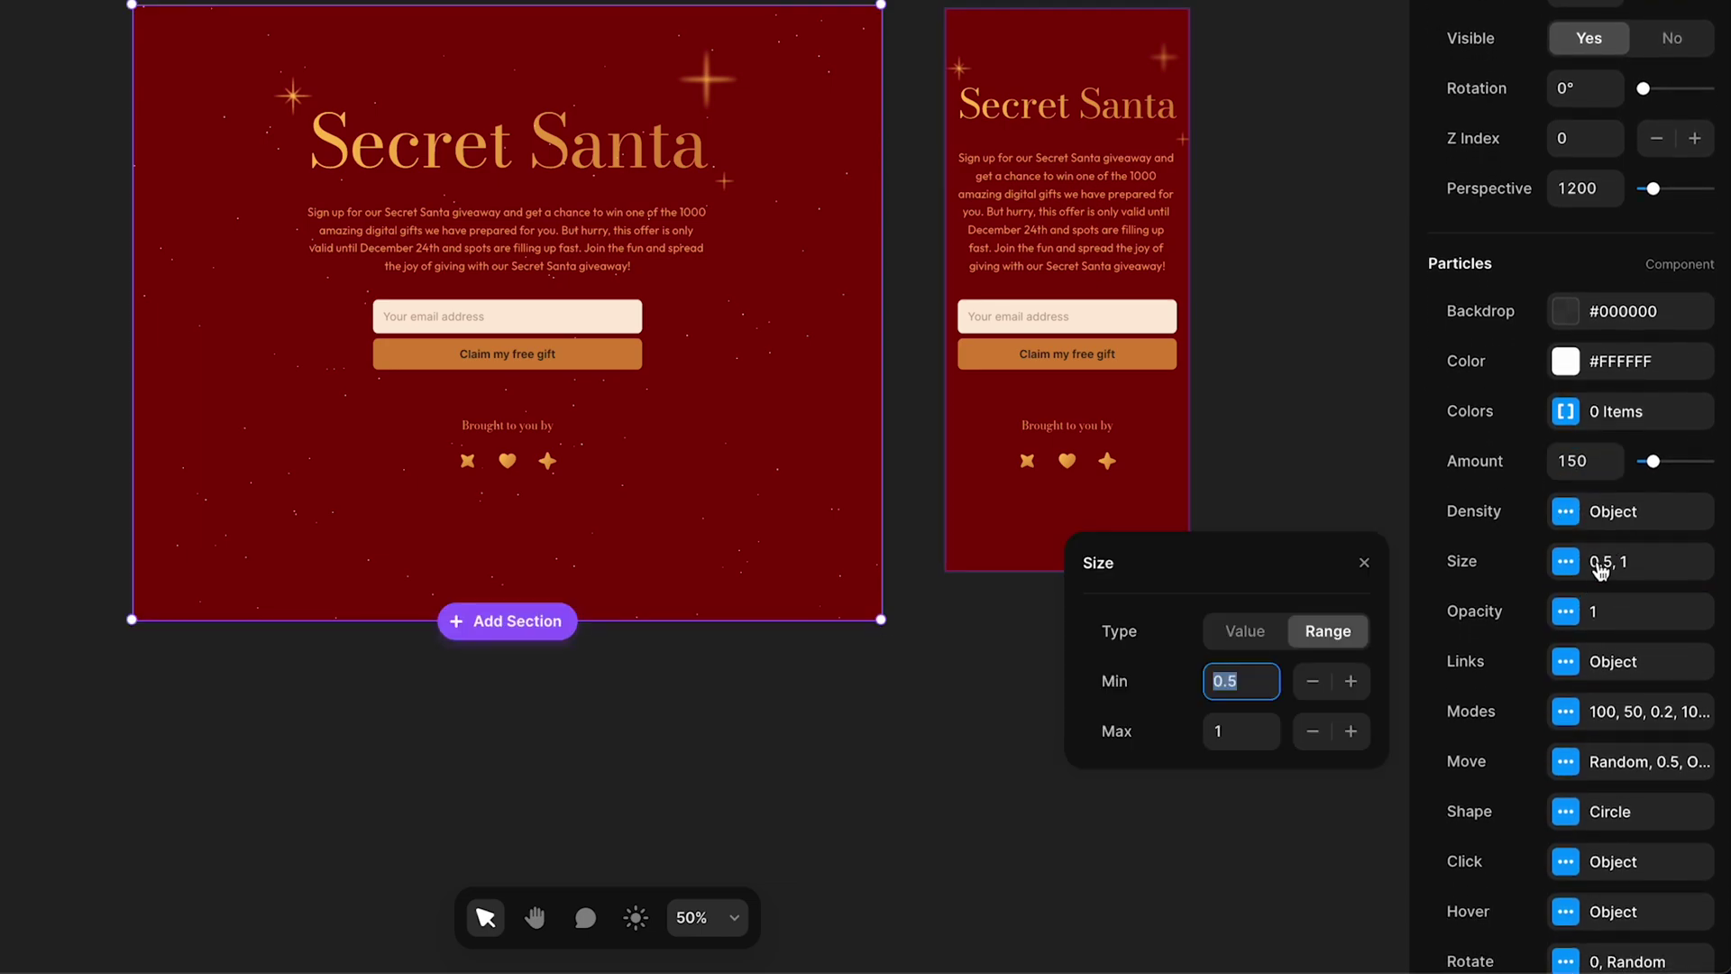
pyautogui.write('1')
pyautogui.press('Return')
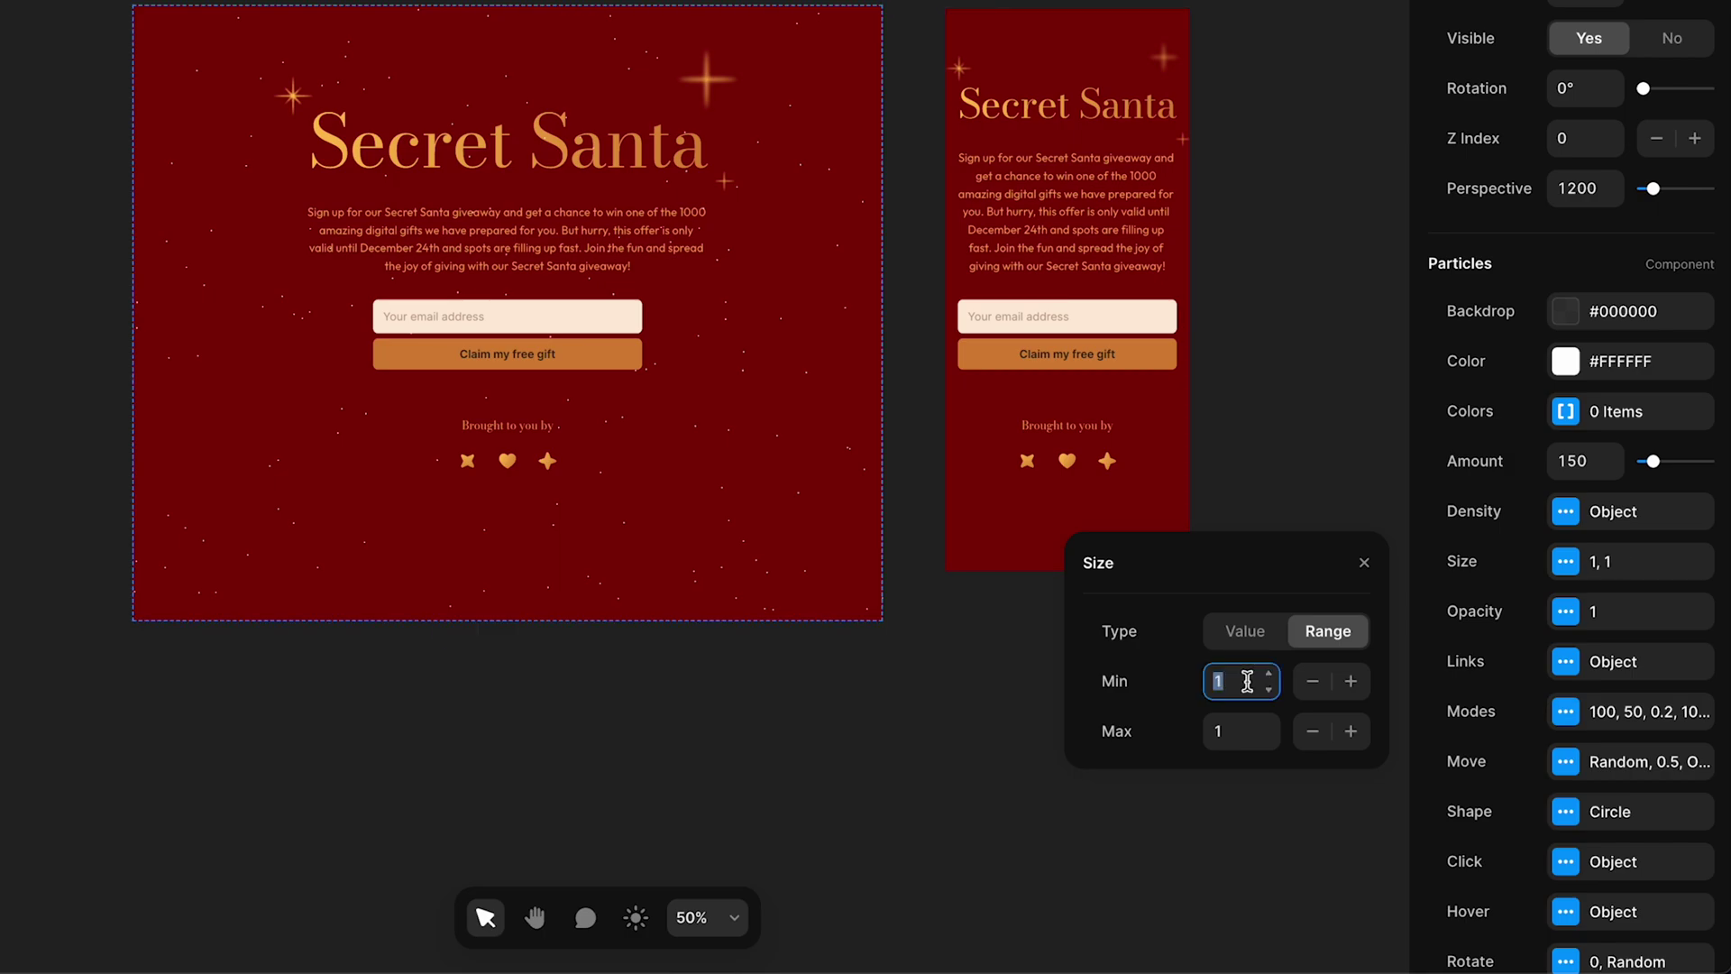
pyautogui.write('0.')
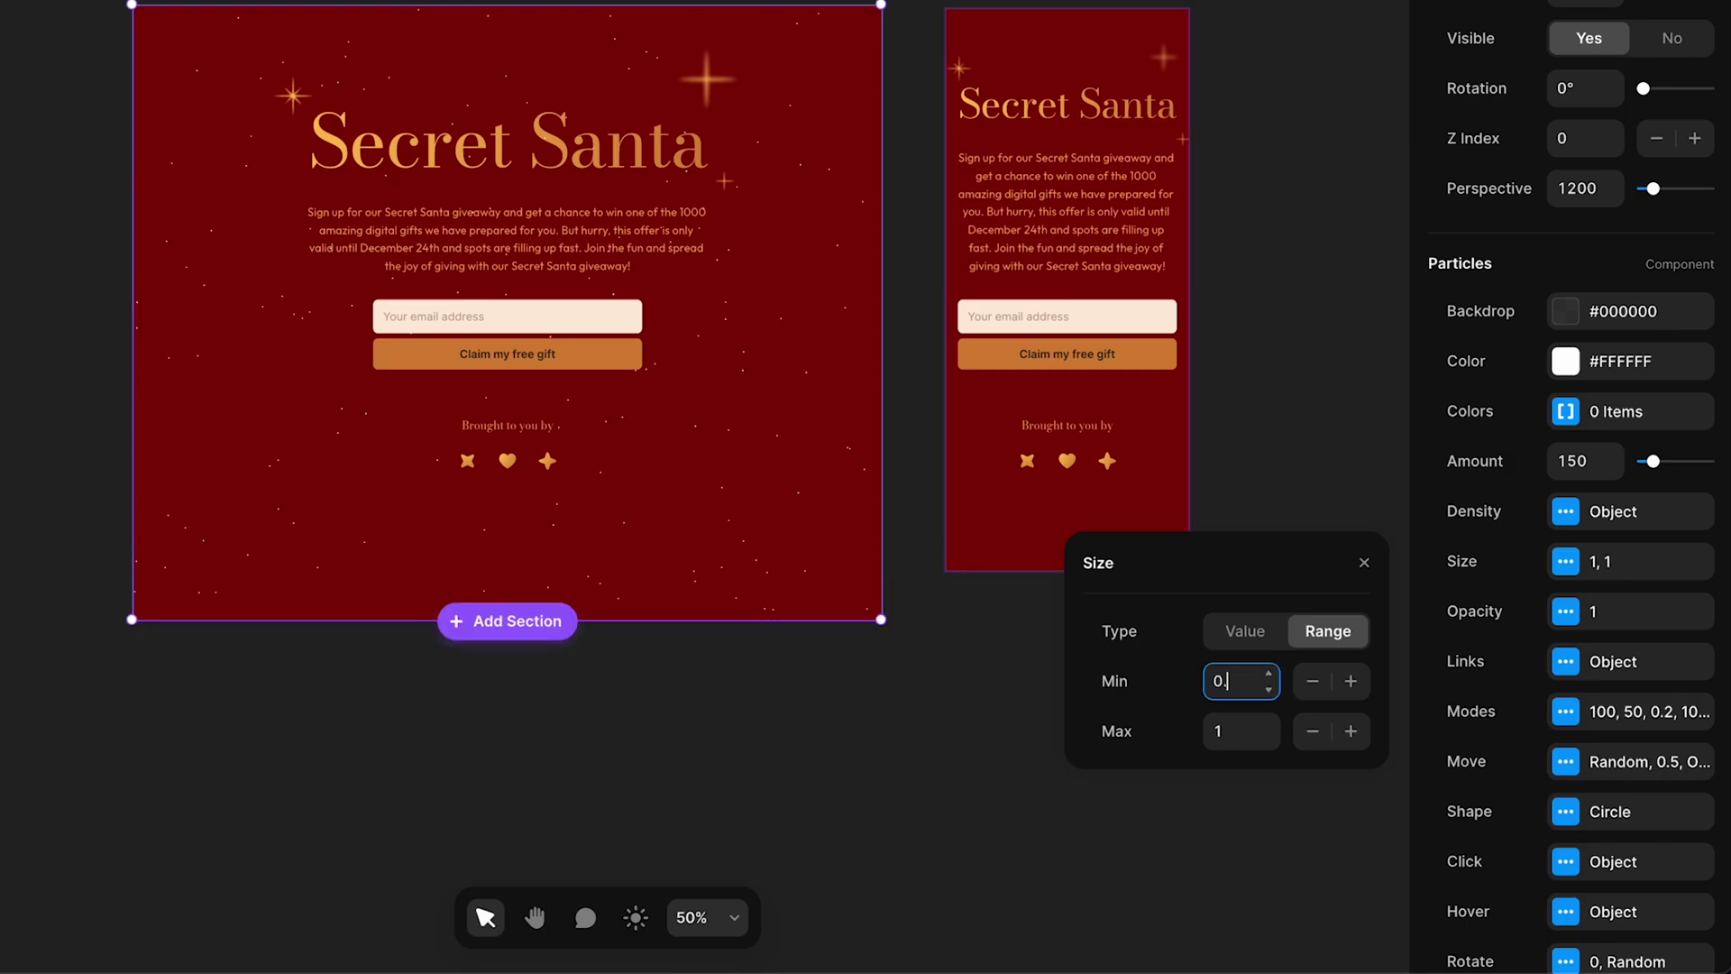
pyautogui.press('Return')
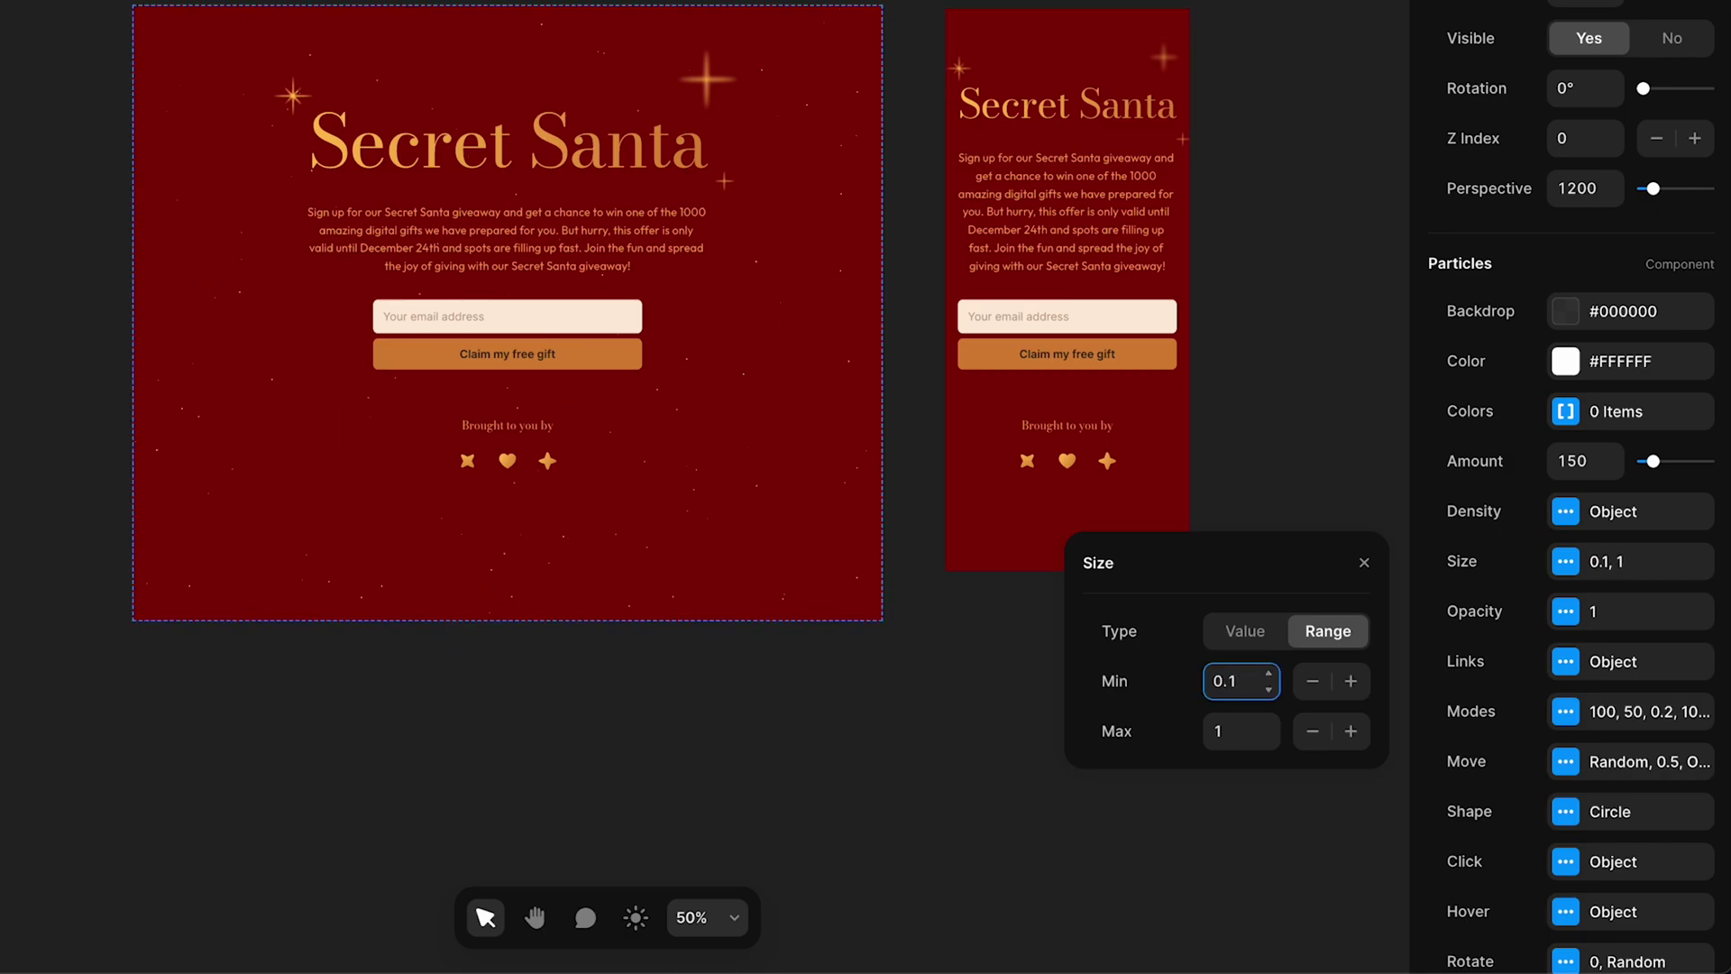
pyautogui.click(1230, 727)
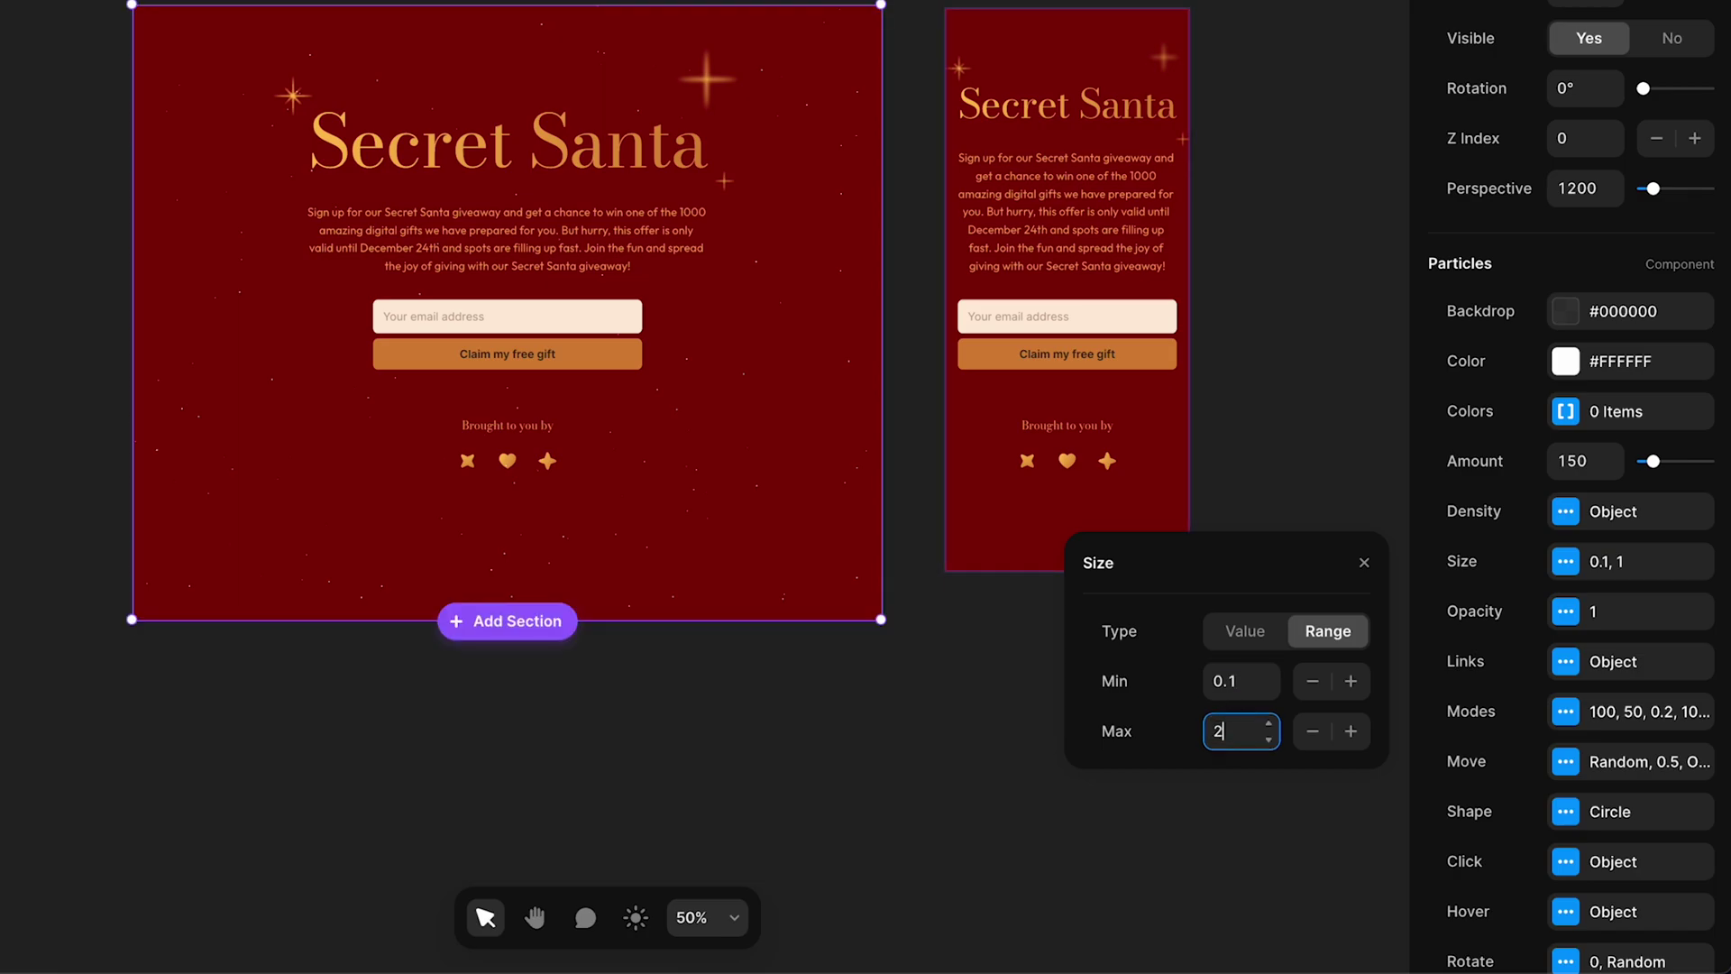
pyautogui.press('Return')
pyautogui.click(1244, 726)
pyautogui.click(1364, 564)
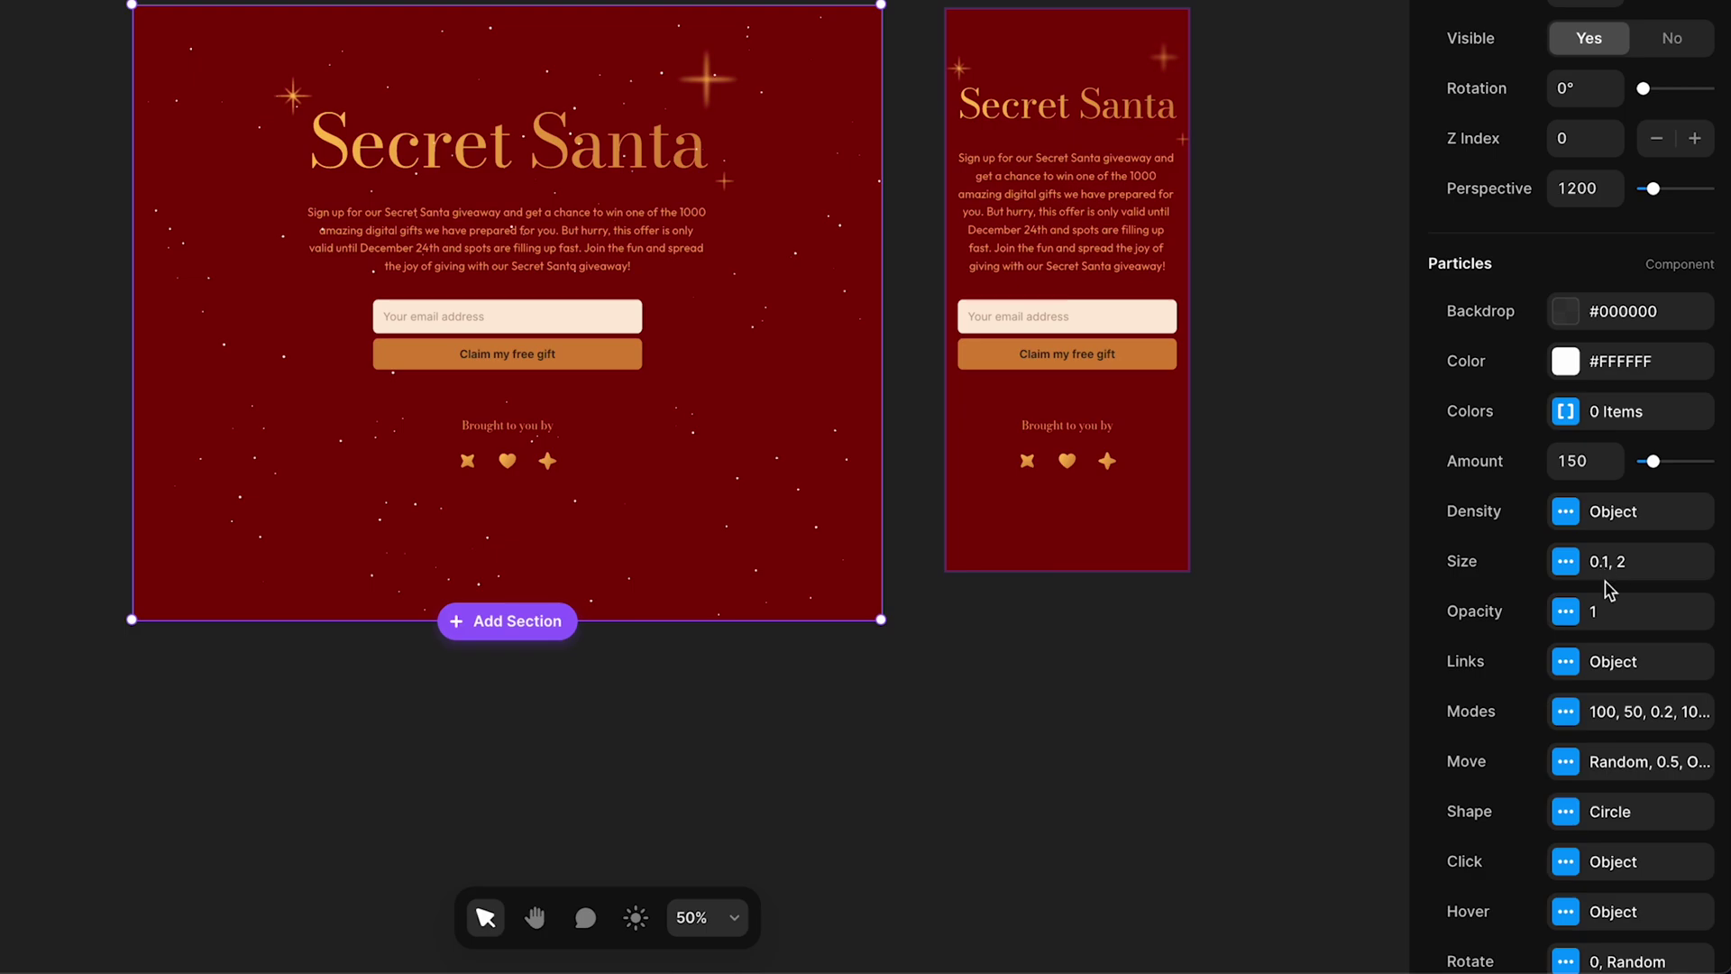
# Switch particle opacity to a Range with a minimum of 0.5.
pyautogui.click(1611, 620)
pyautogui.click(1328, 682)
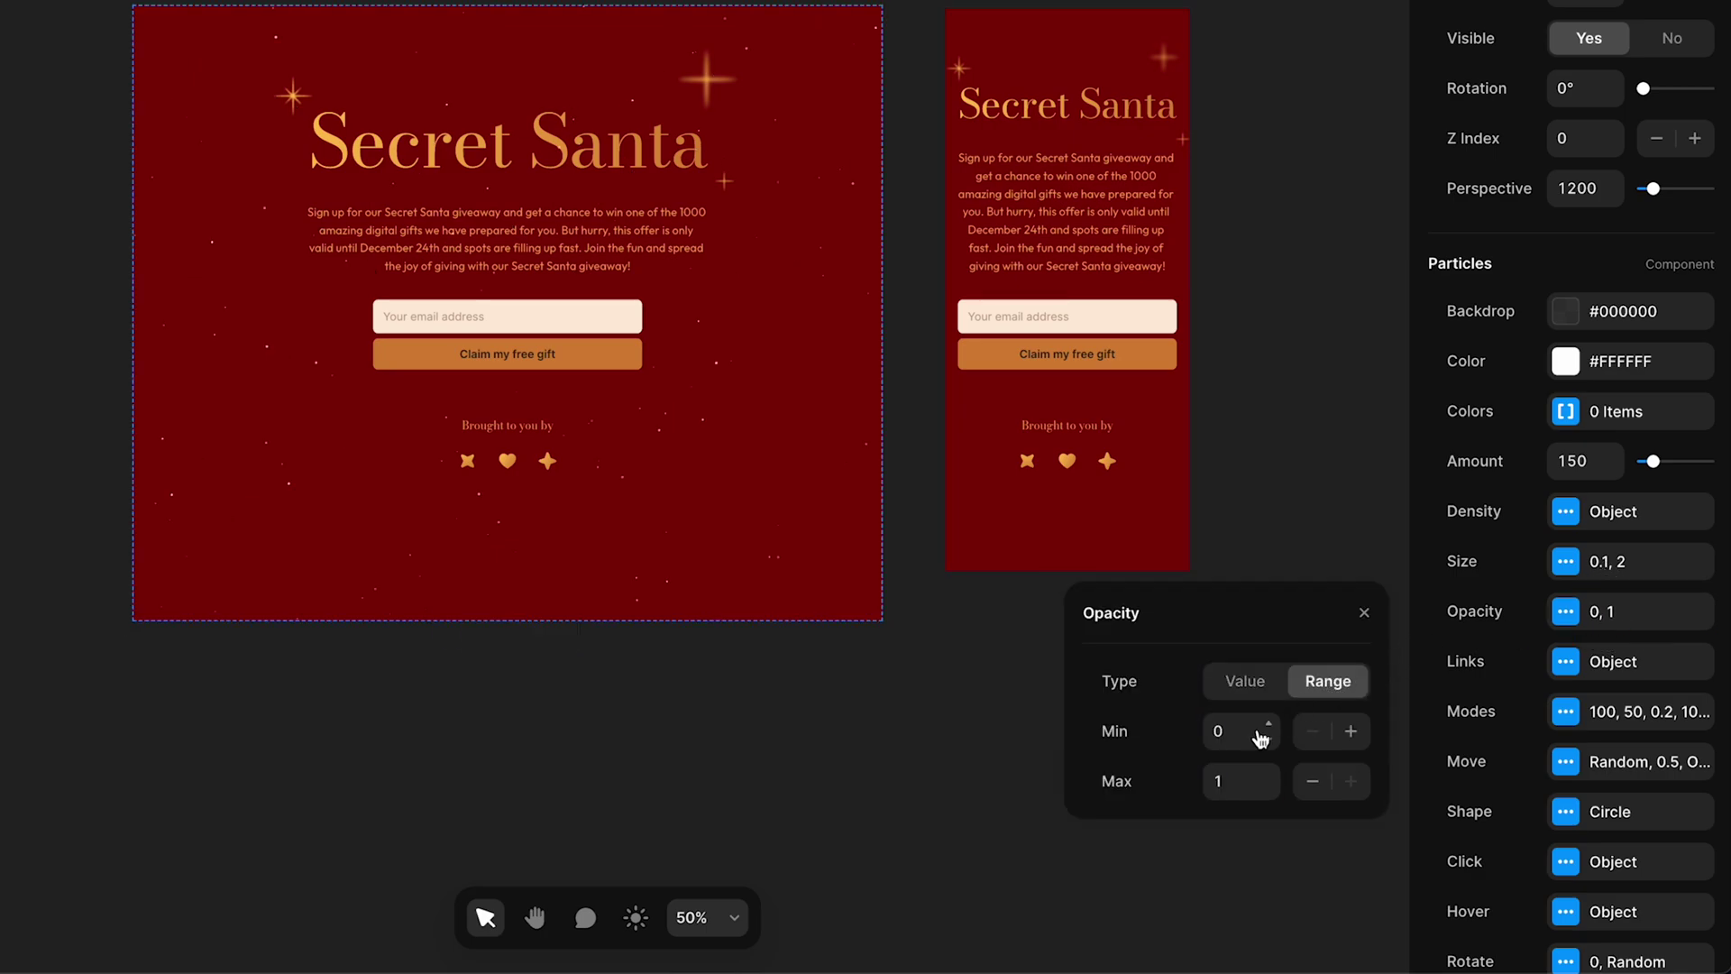
pyautogui.click(1230, 735)
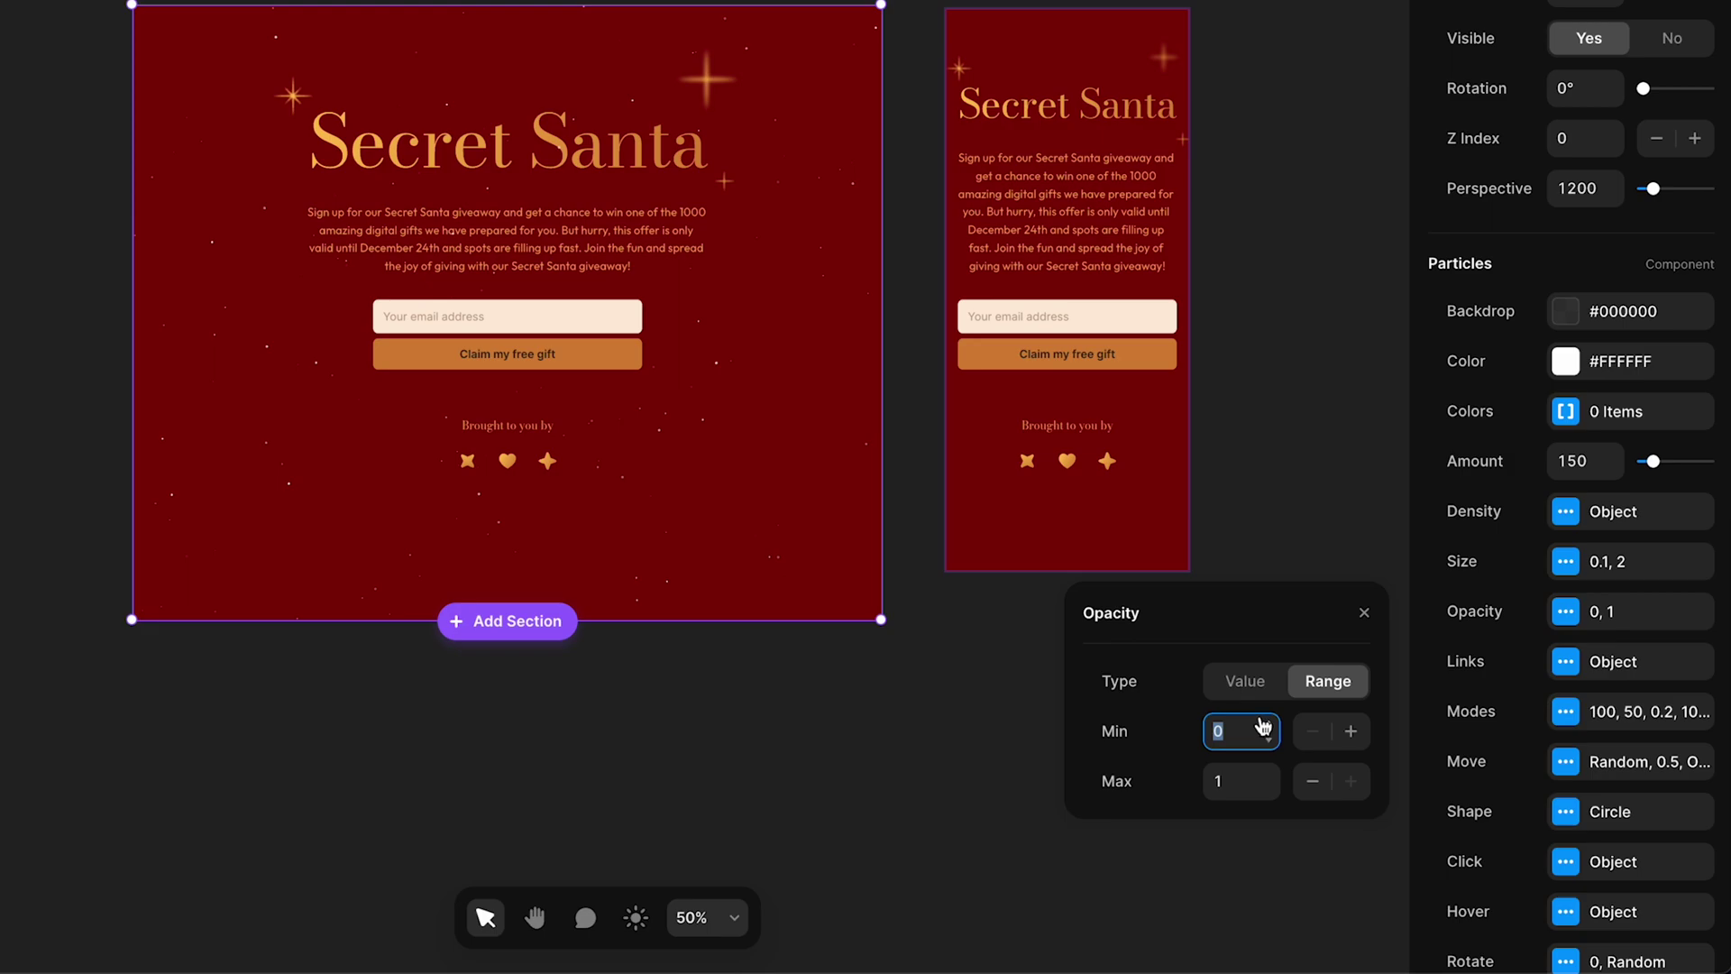
pyautogui.press('Return')
pyautogui.click(1365, 614)
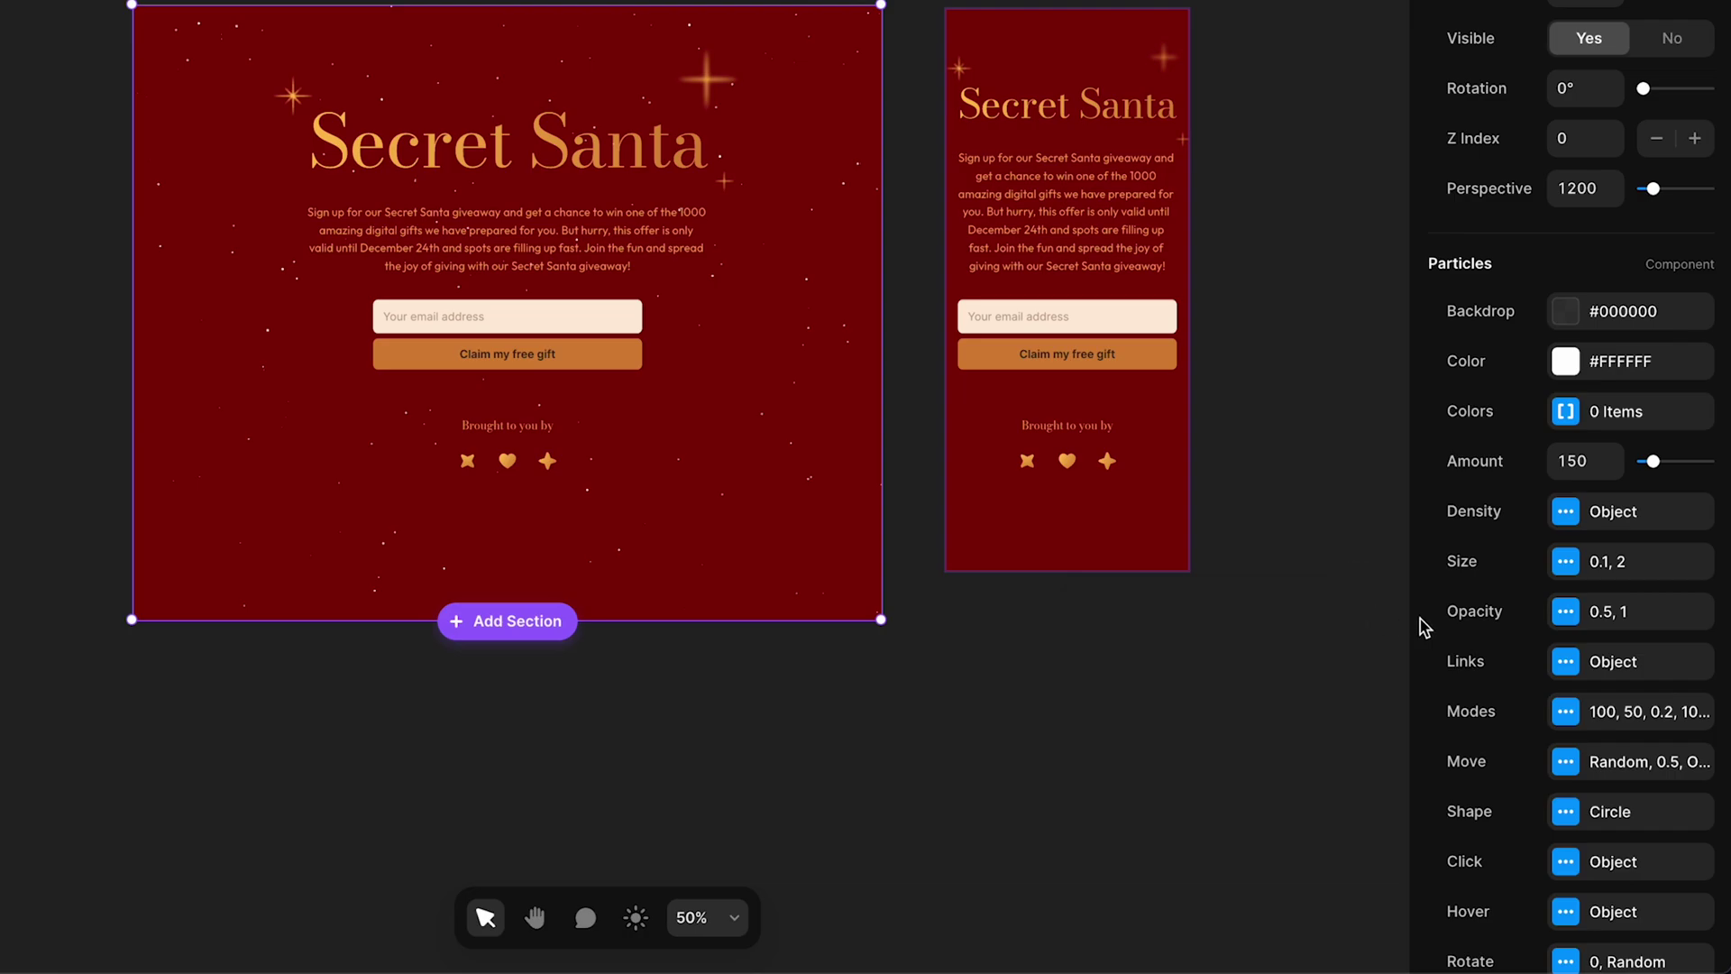
# Make the particles move toward Bottom Right at speed 1, then preview the page.
pyautogui.click(1583, 763)
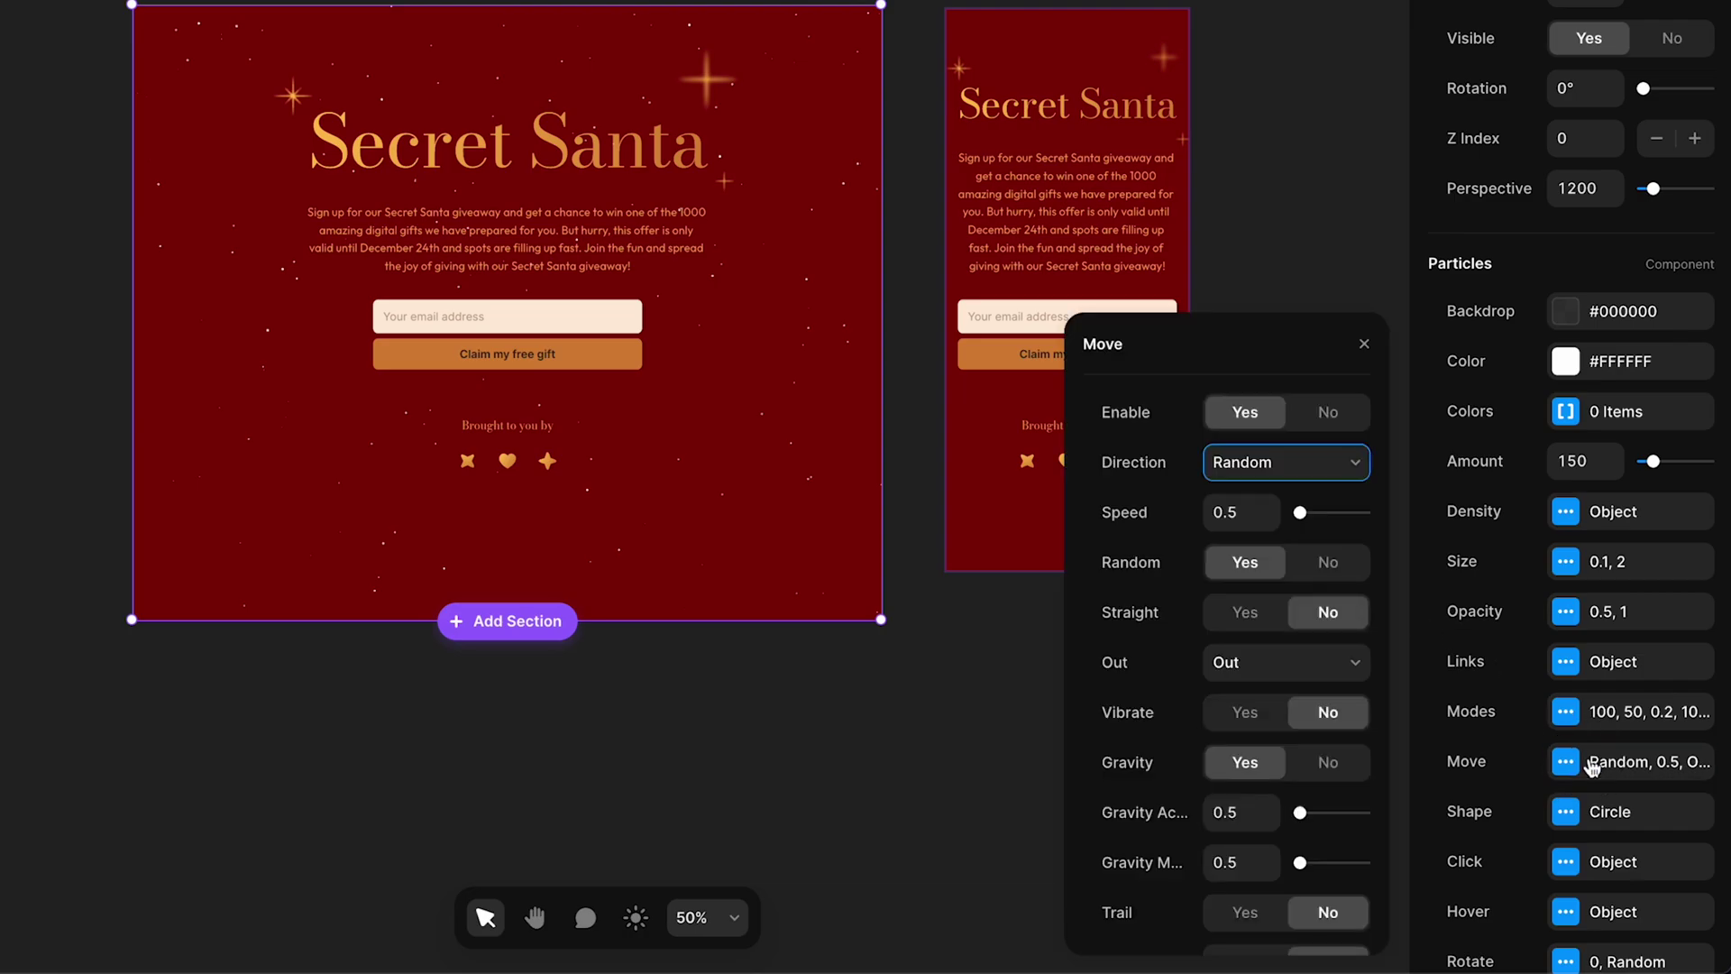
pyautogui.click(1249, 465)
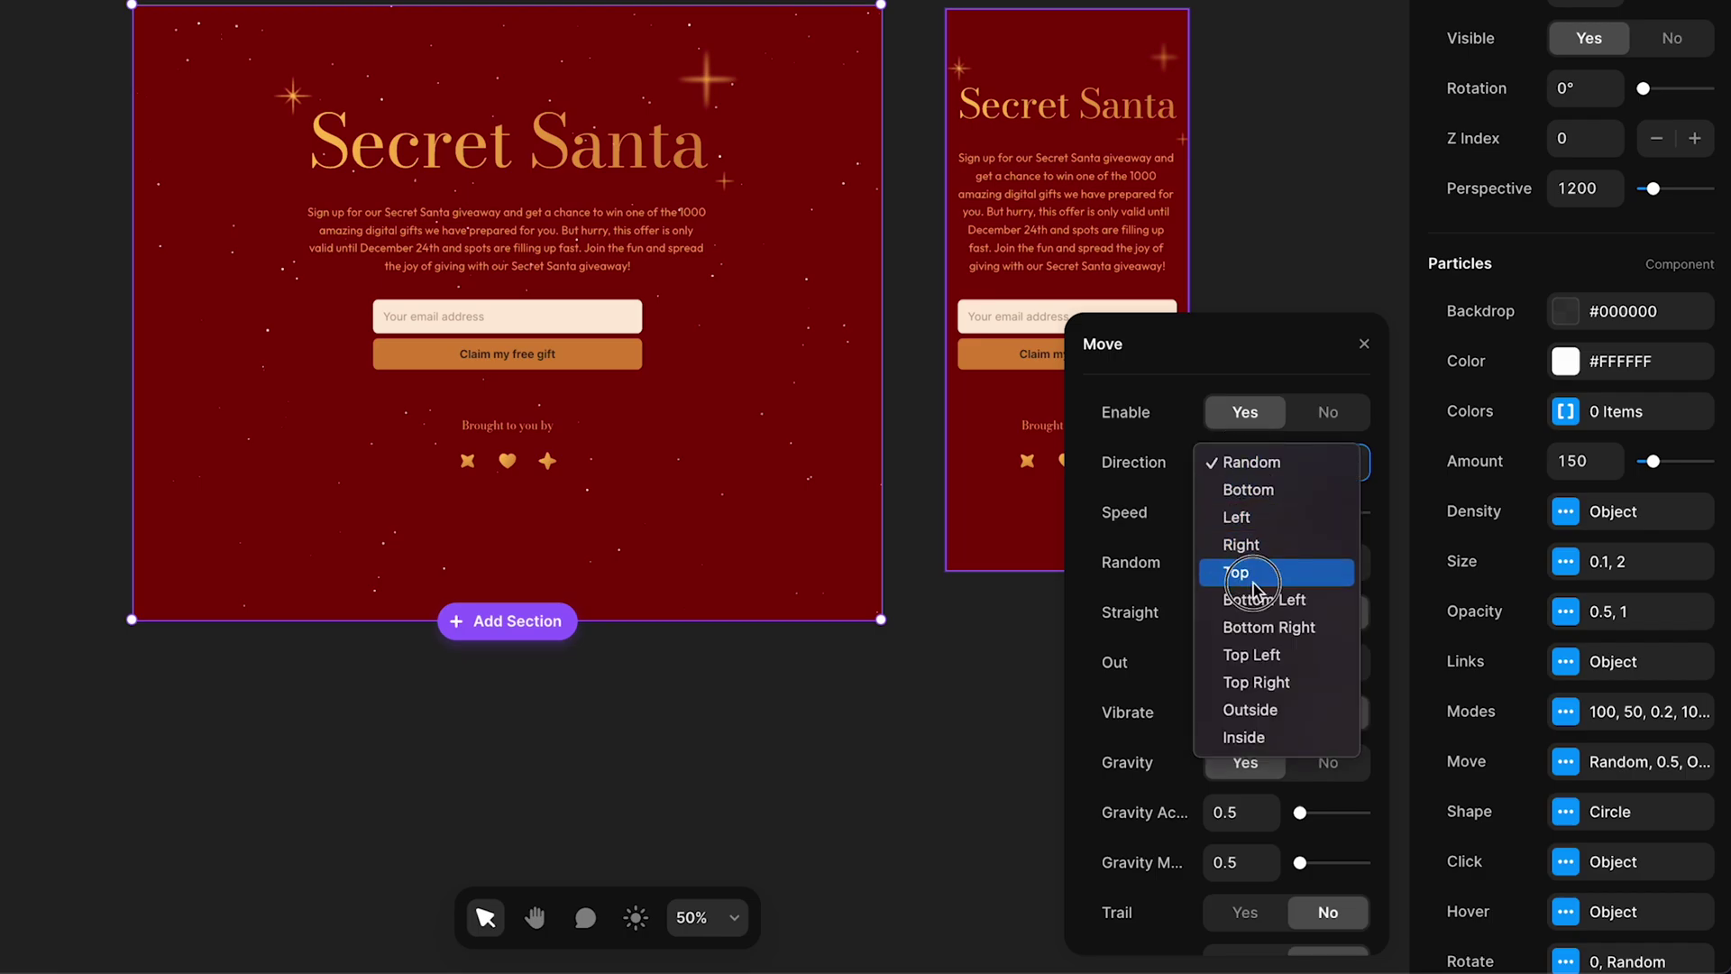
pyautogui.click(1261, 627)
pyautogui.click(1256, 508)
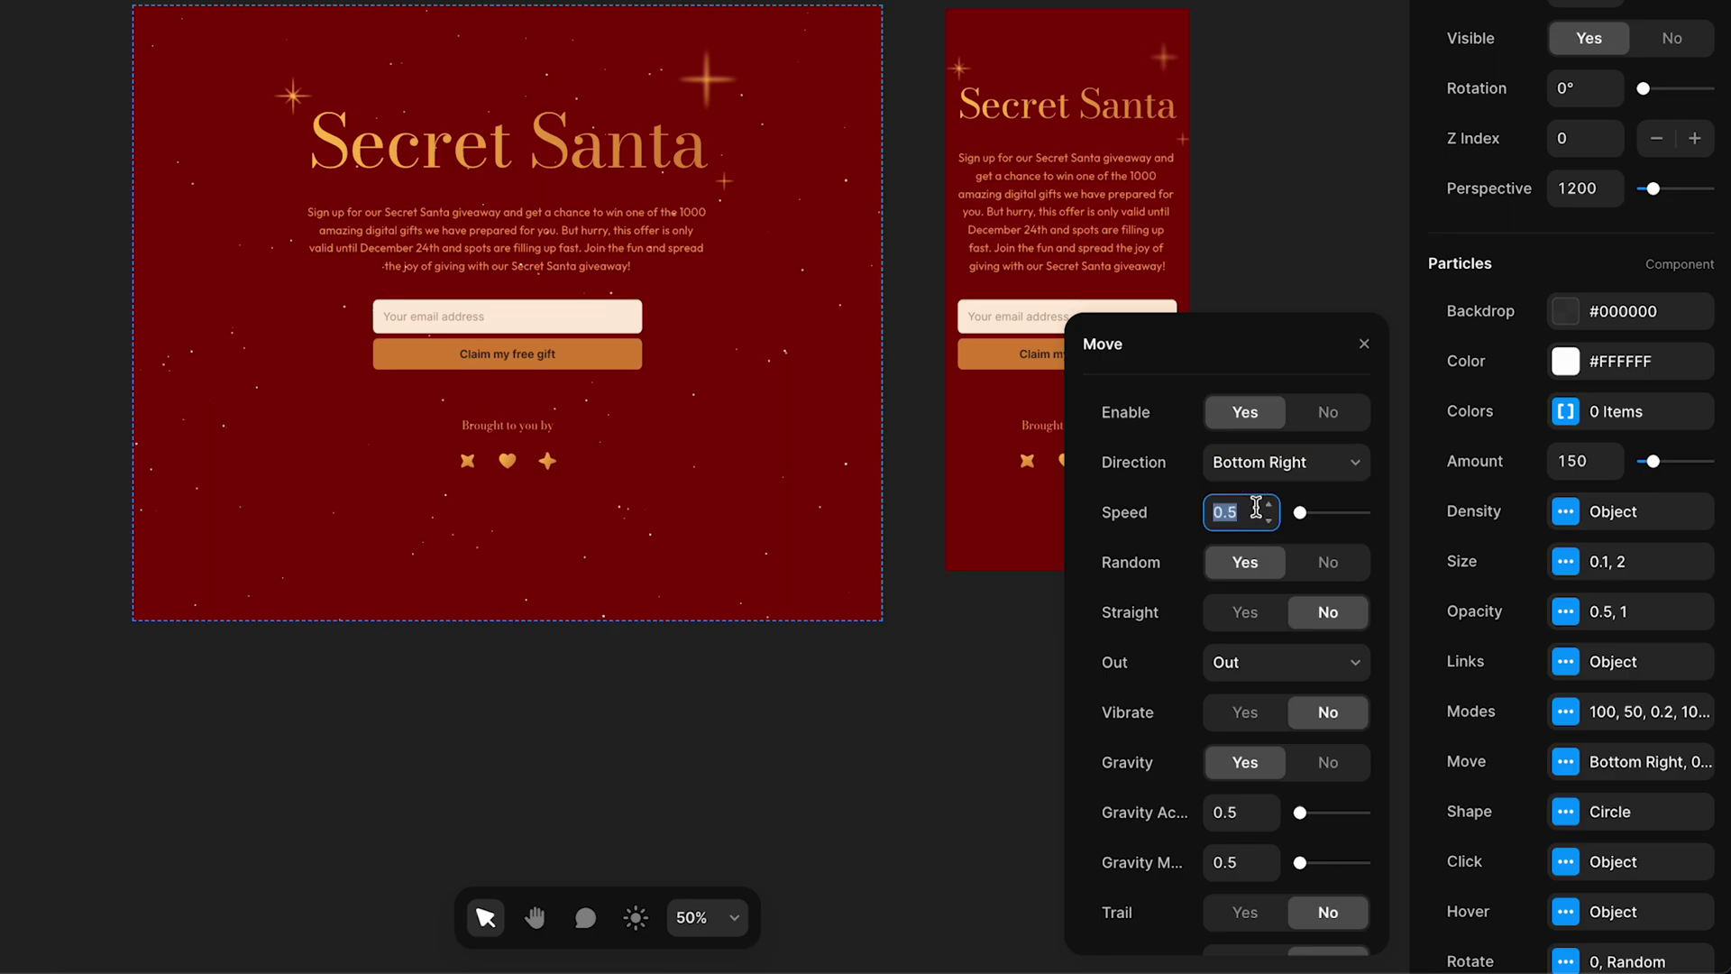
pyautogui.write('1')
pyautogui.click(1363, 346)
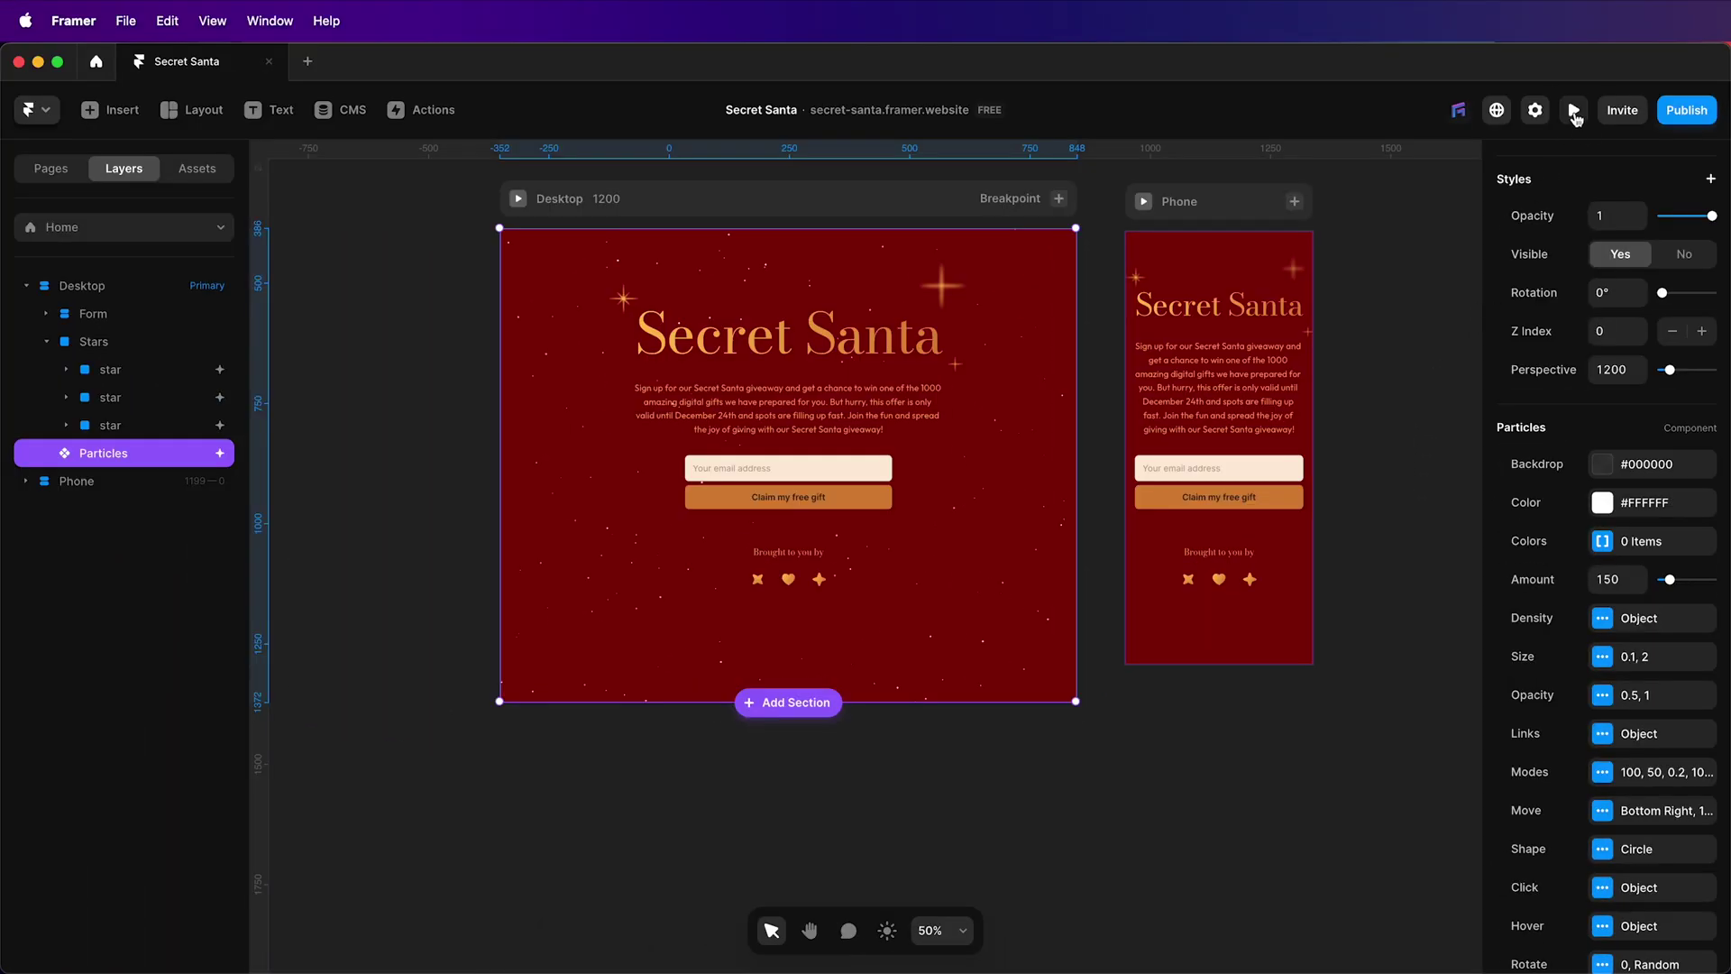
pyautogui.click(1574, 110)
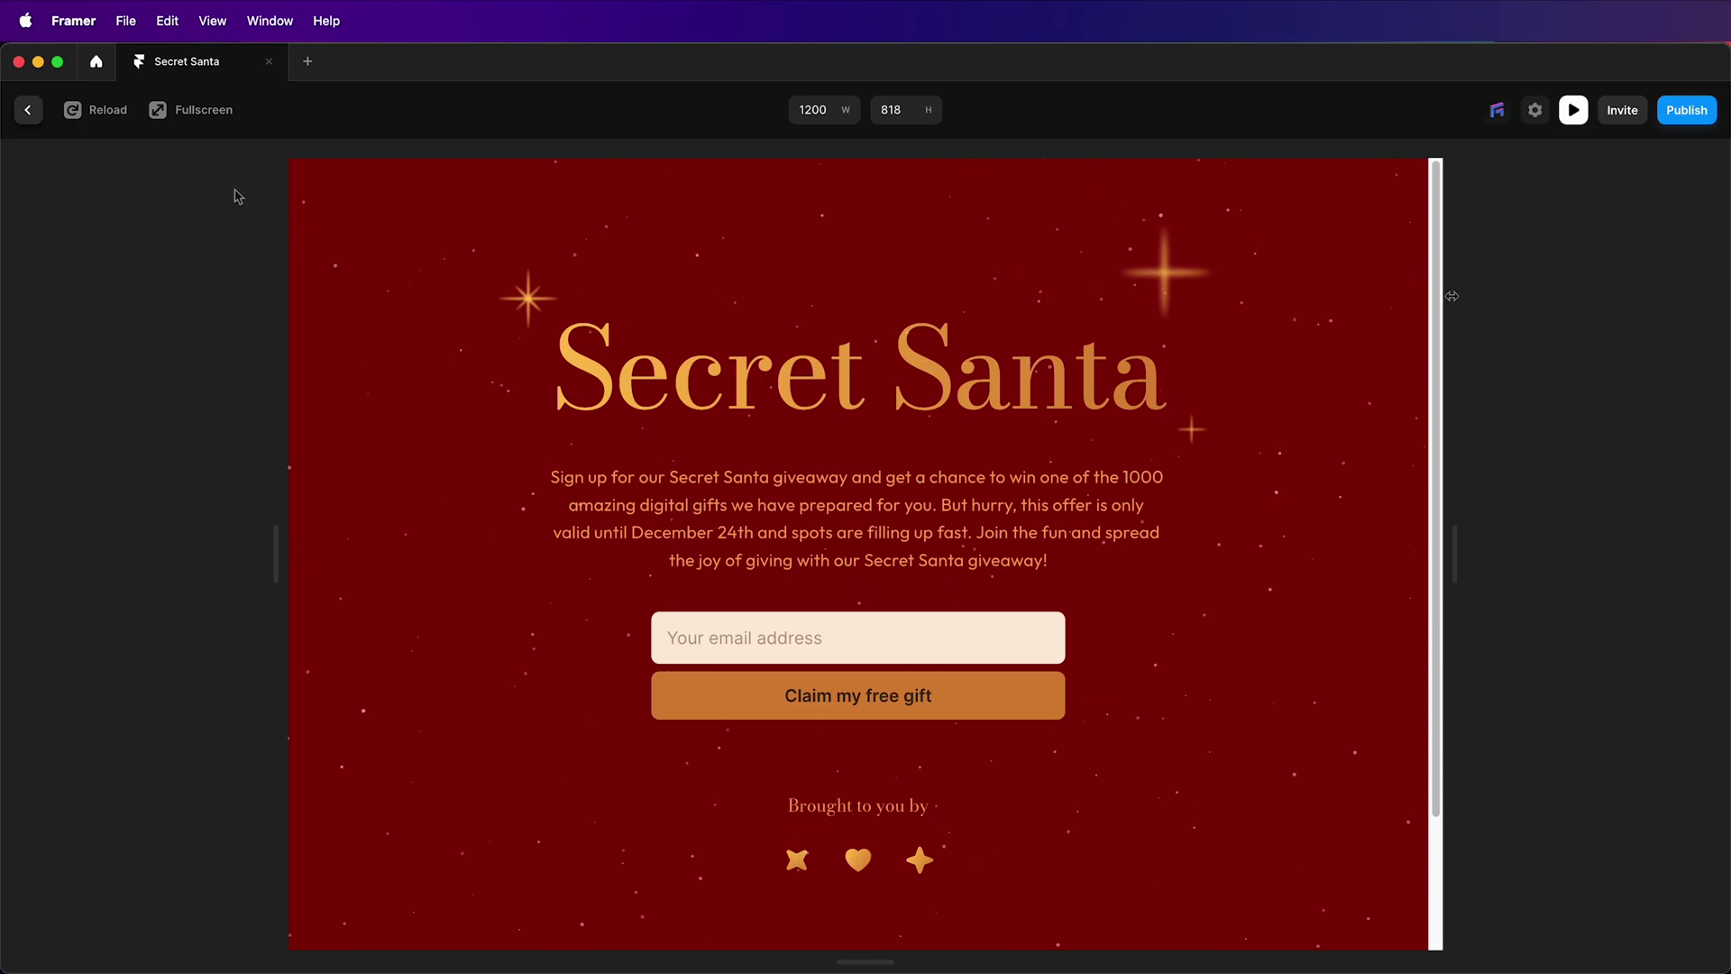
# Back in the editor, add a Loop effect to the first star.
pyautogui.click(27, 110)
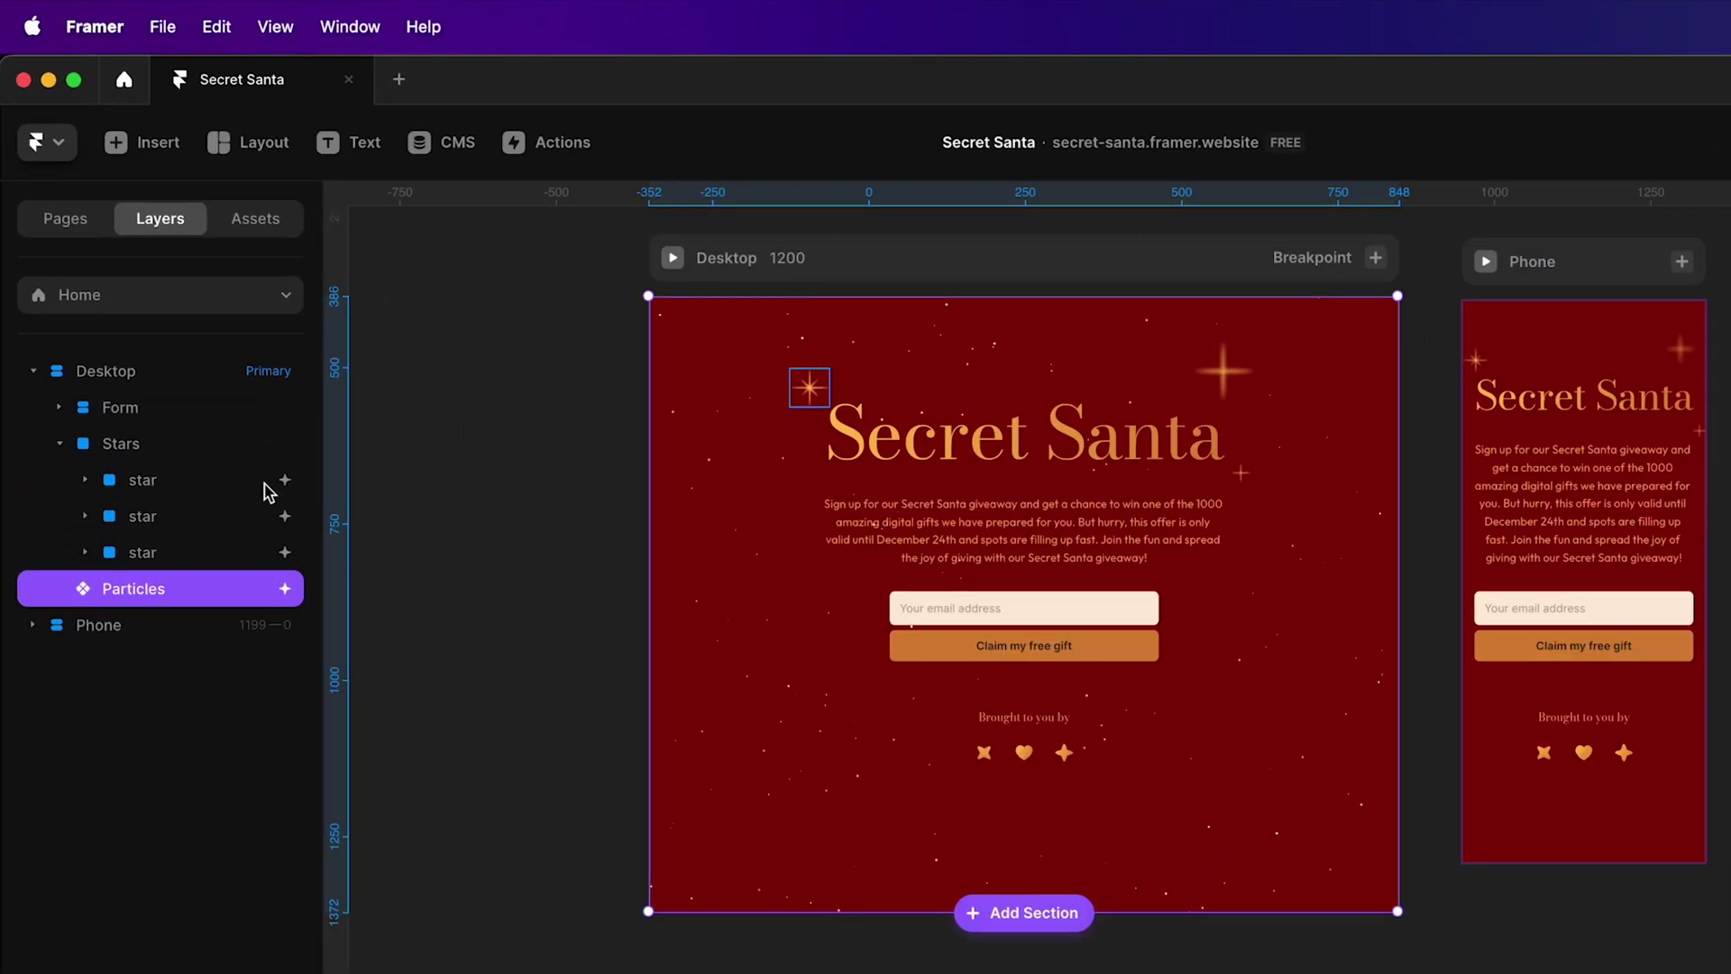
pyautogui.click(249, 482)
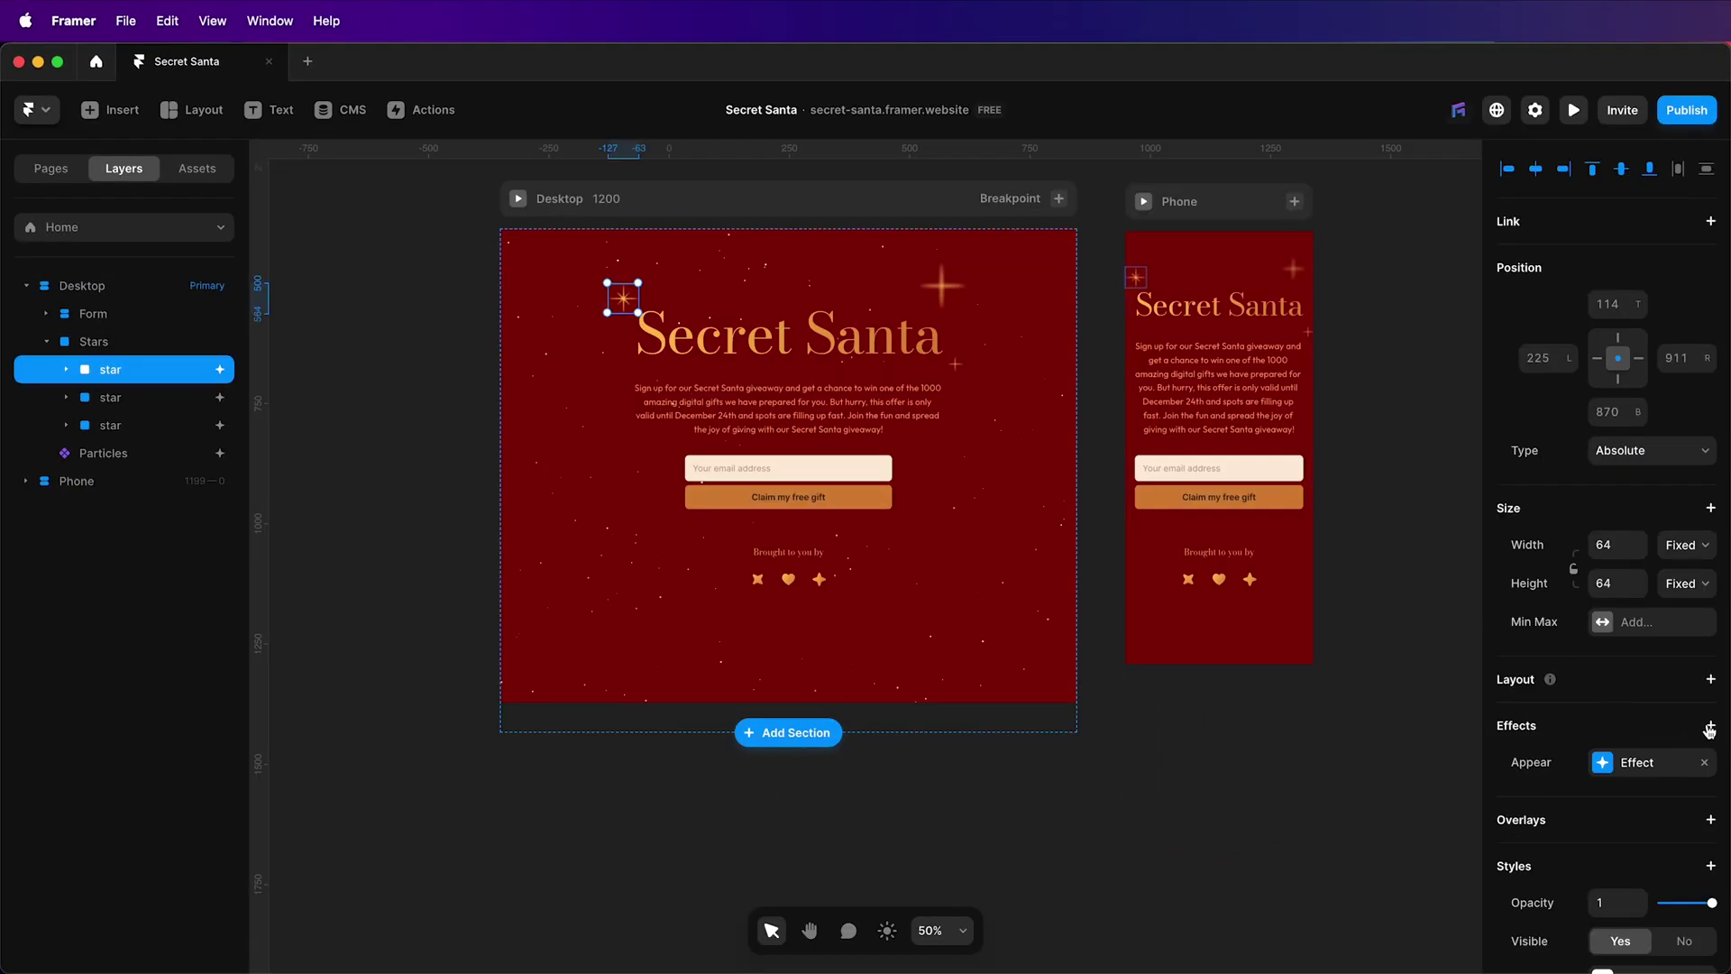
pyautogui.click(1709, 730)
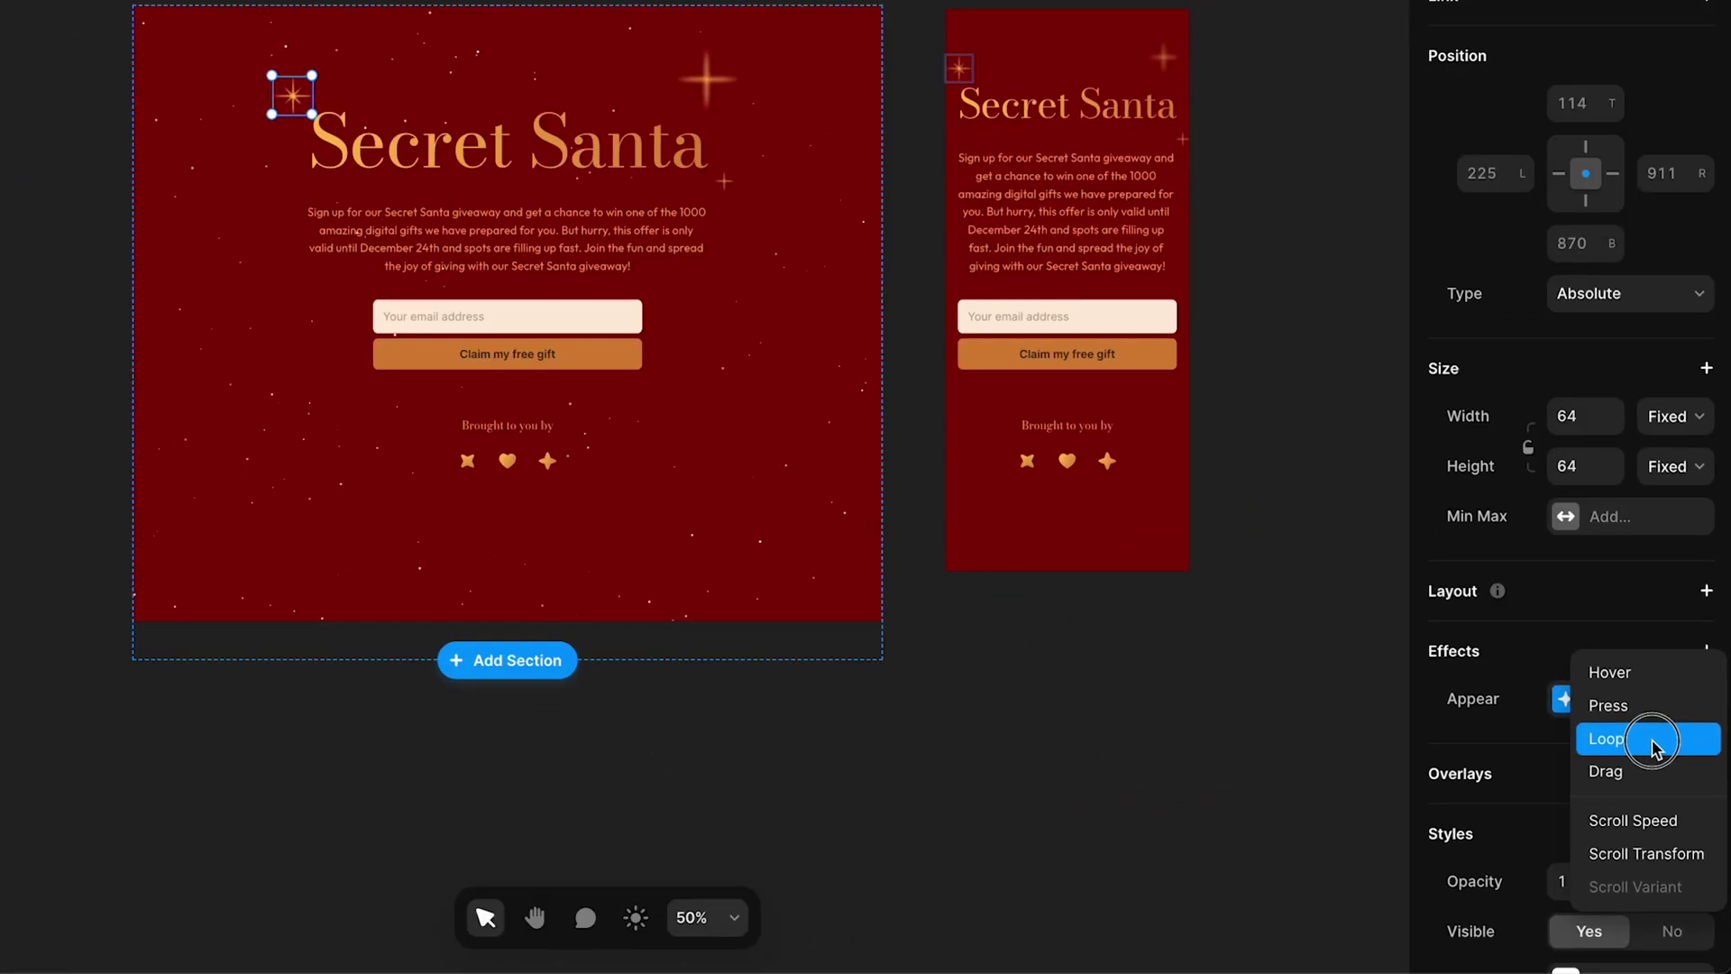
pyautogui.click(1654, 743)
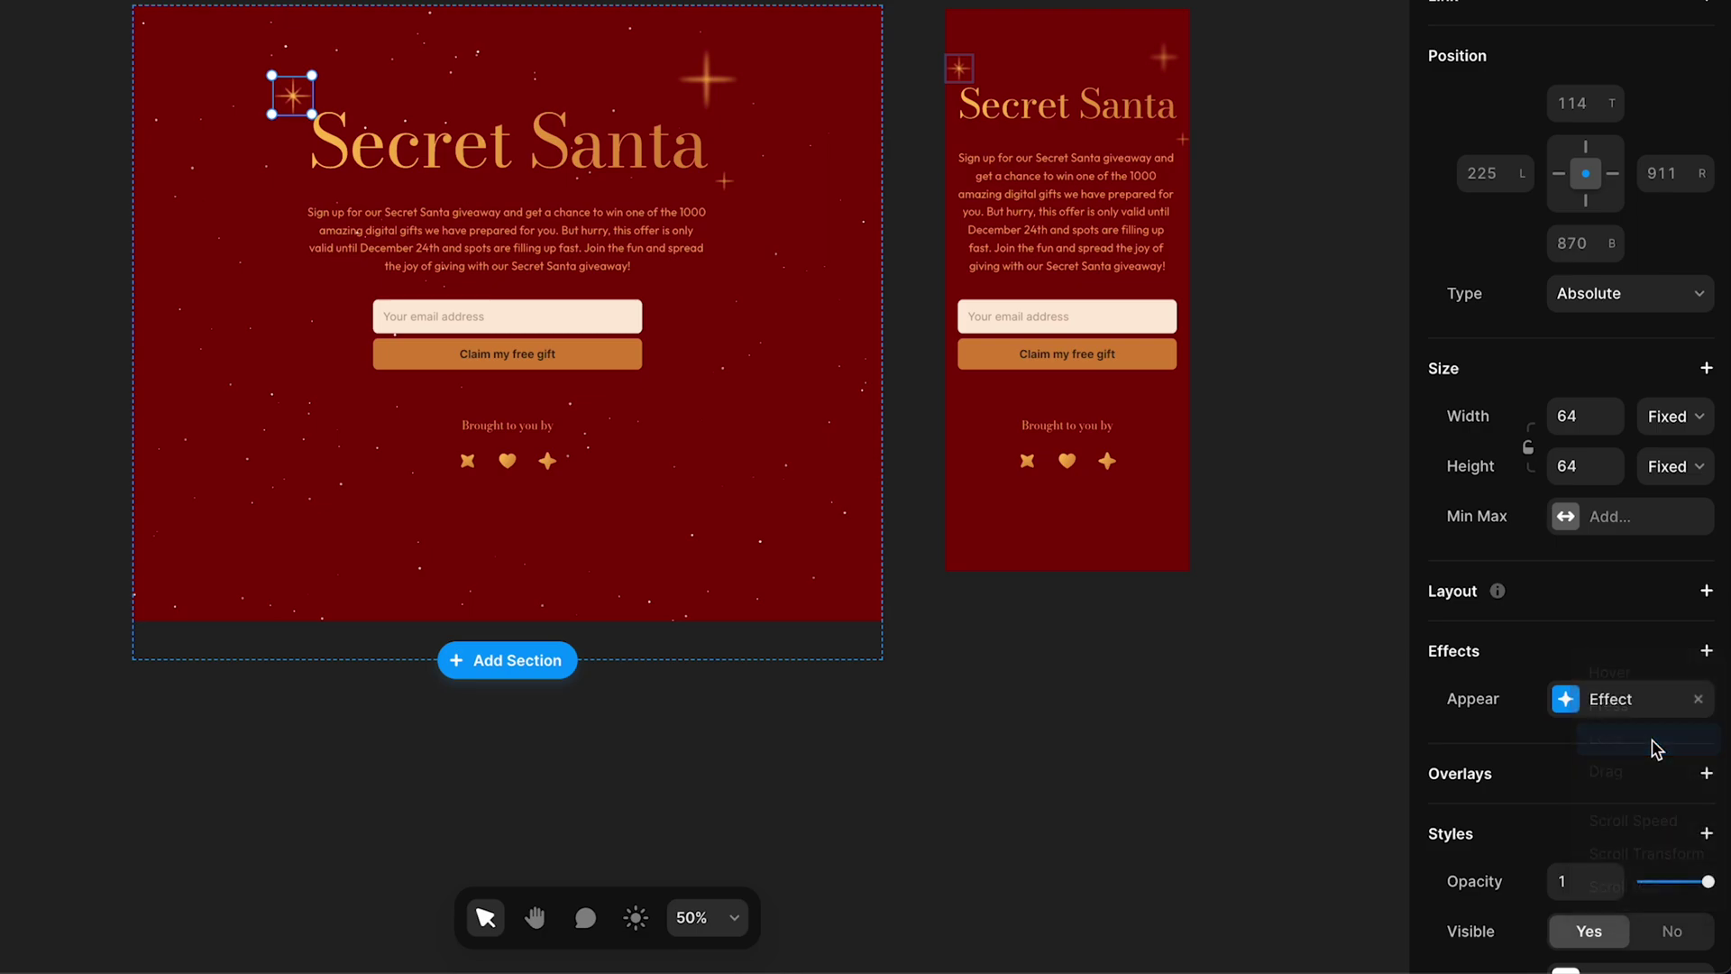
# Set the star's loop to Mirror with opacity 0.7 and rotation 0.
pyautogui.click(1330, 621)
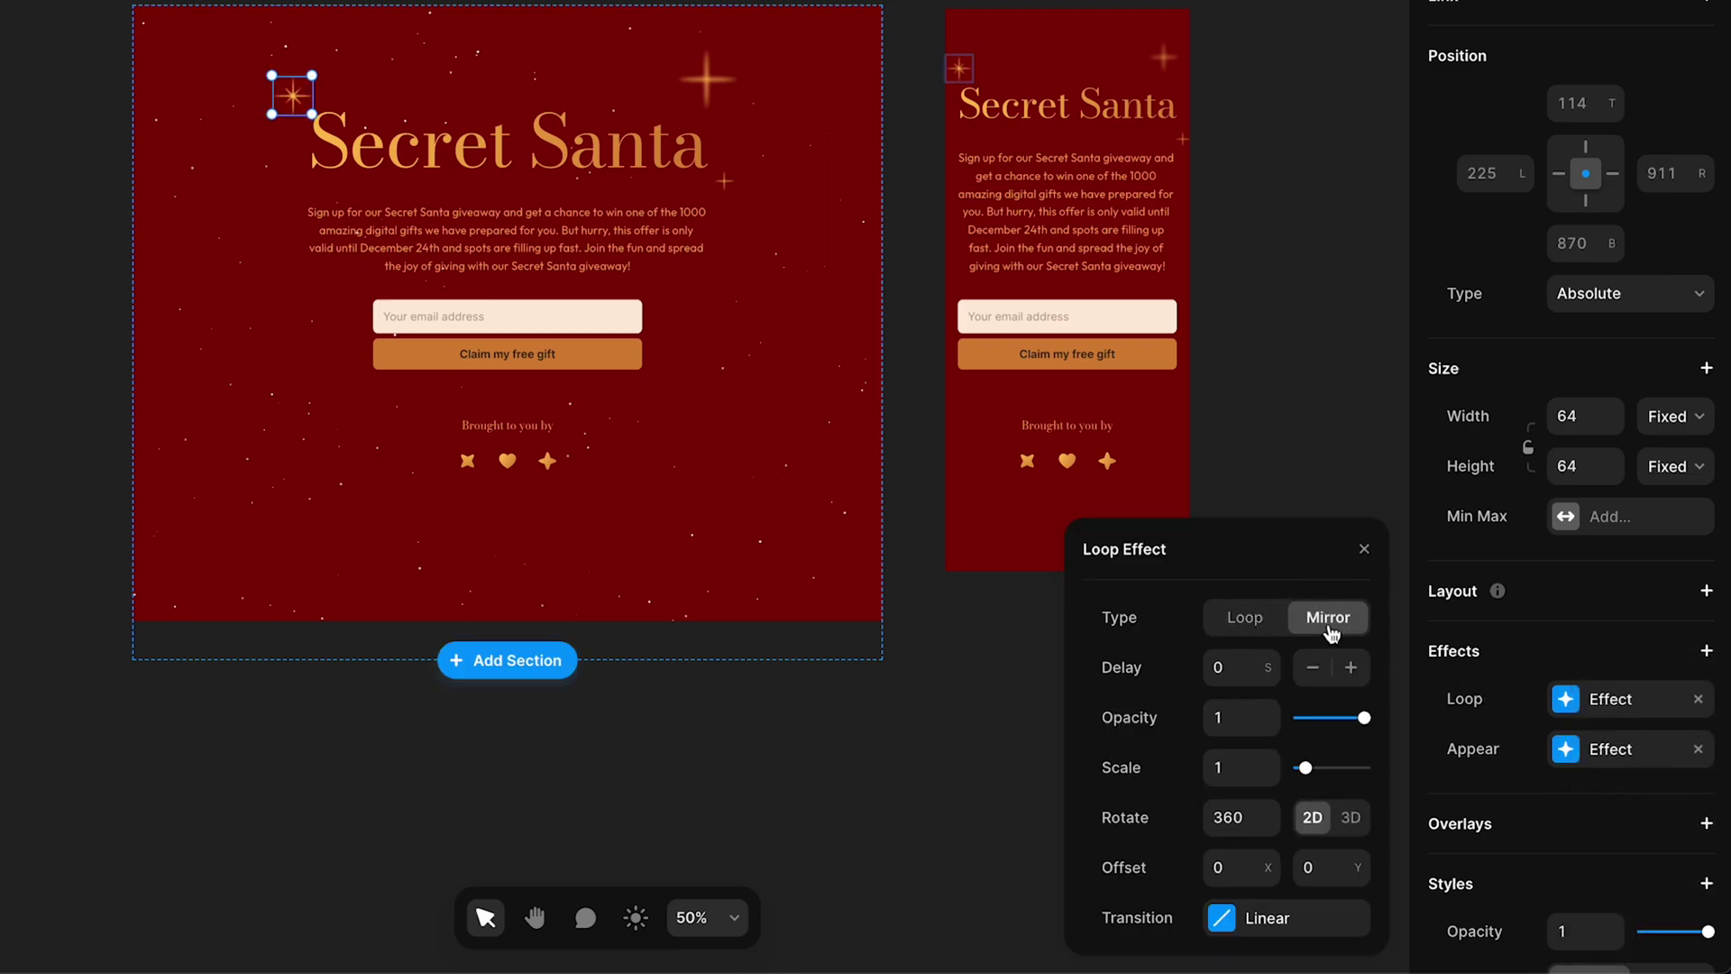
pyautogui.click(1258, 717)
pyautogui.write('0.9')
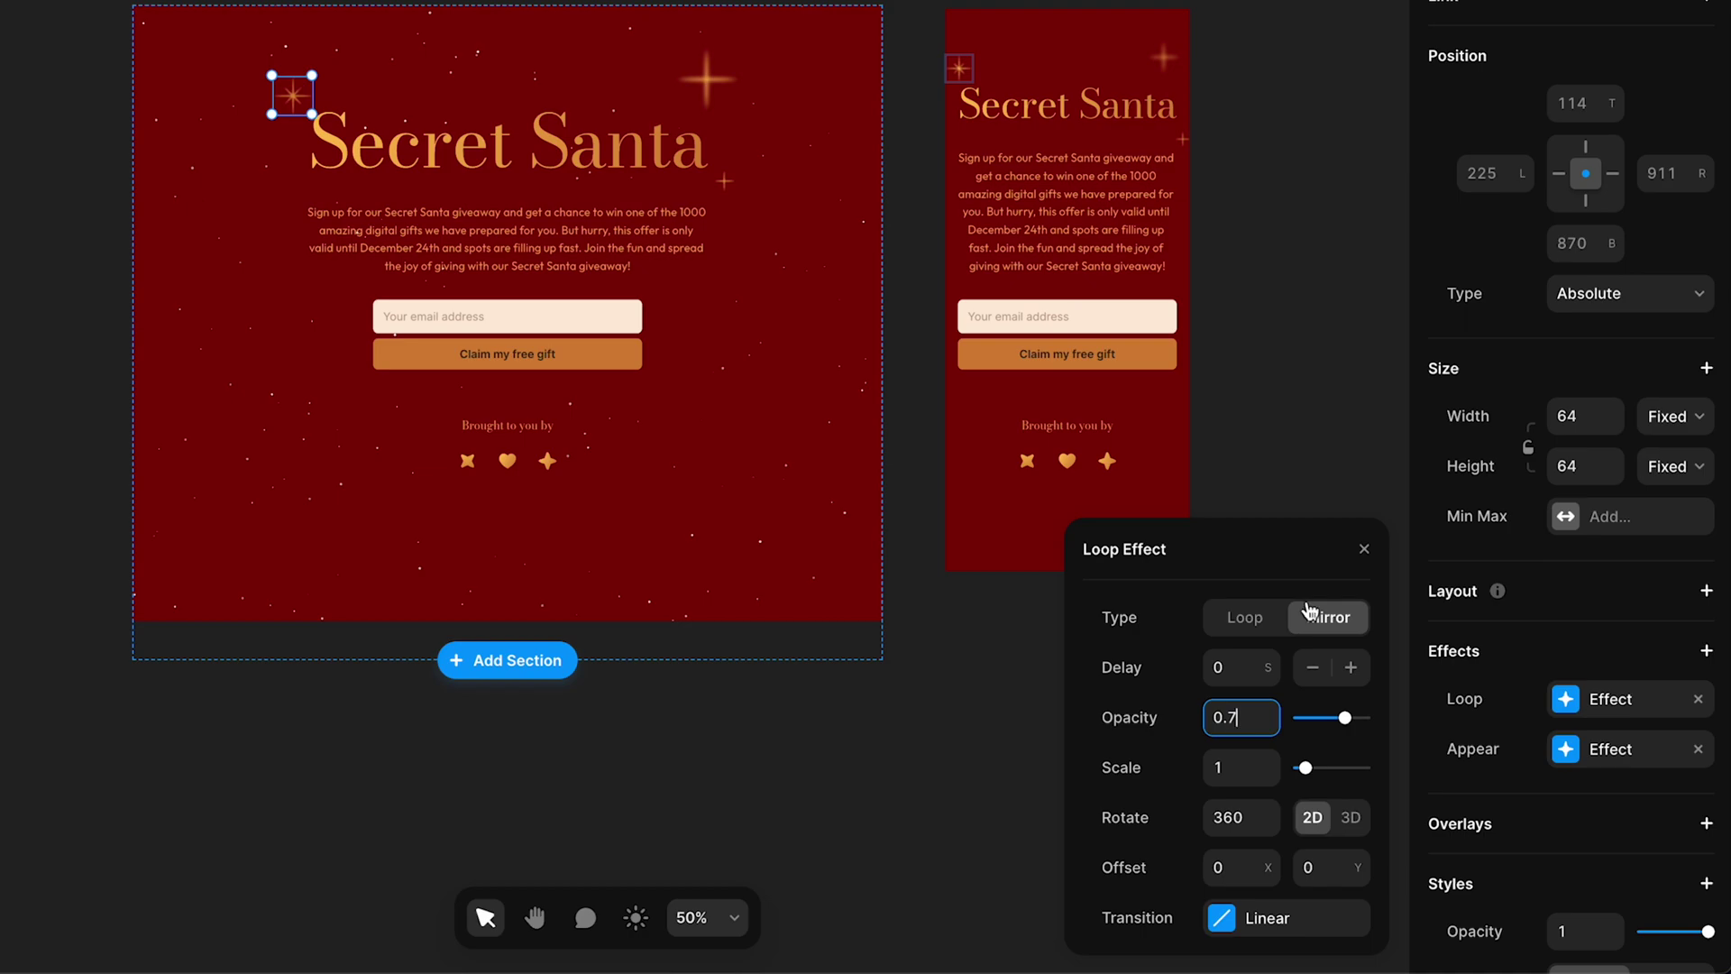
pyautogui.click(1252, 811)
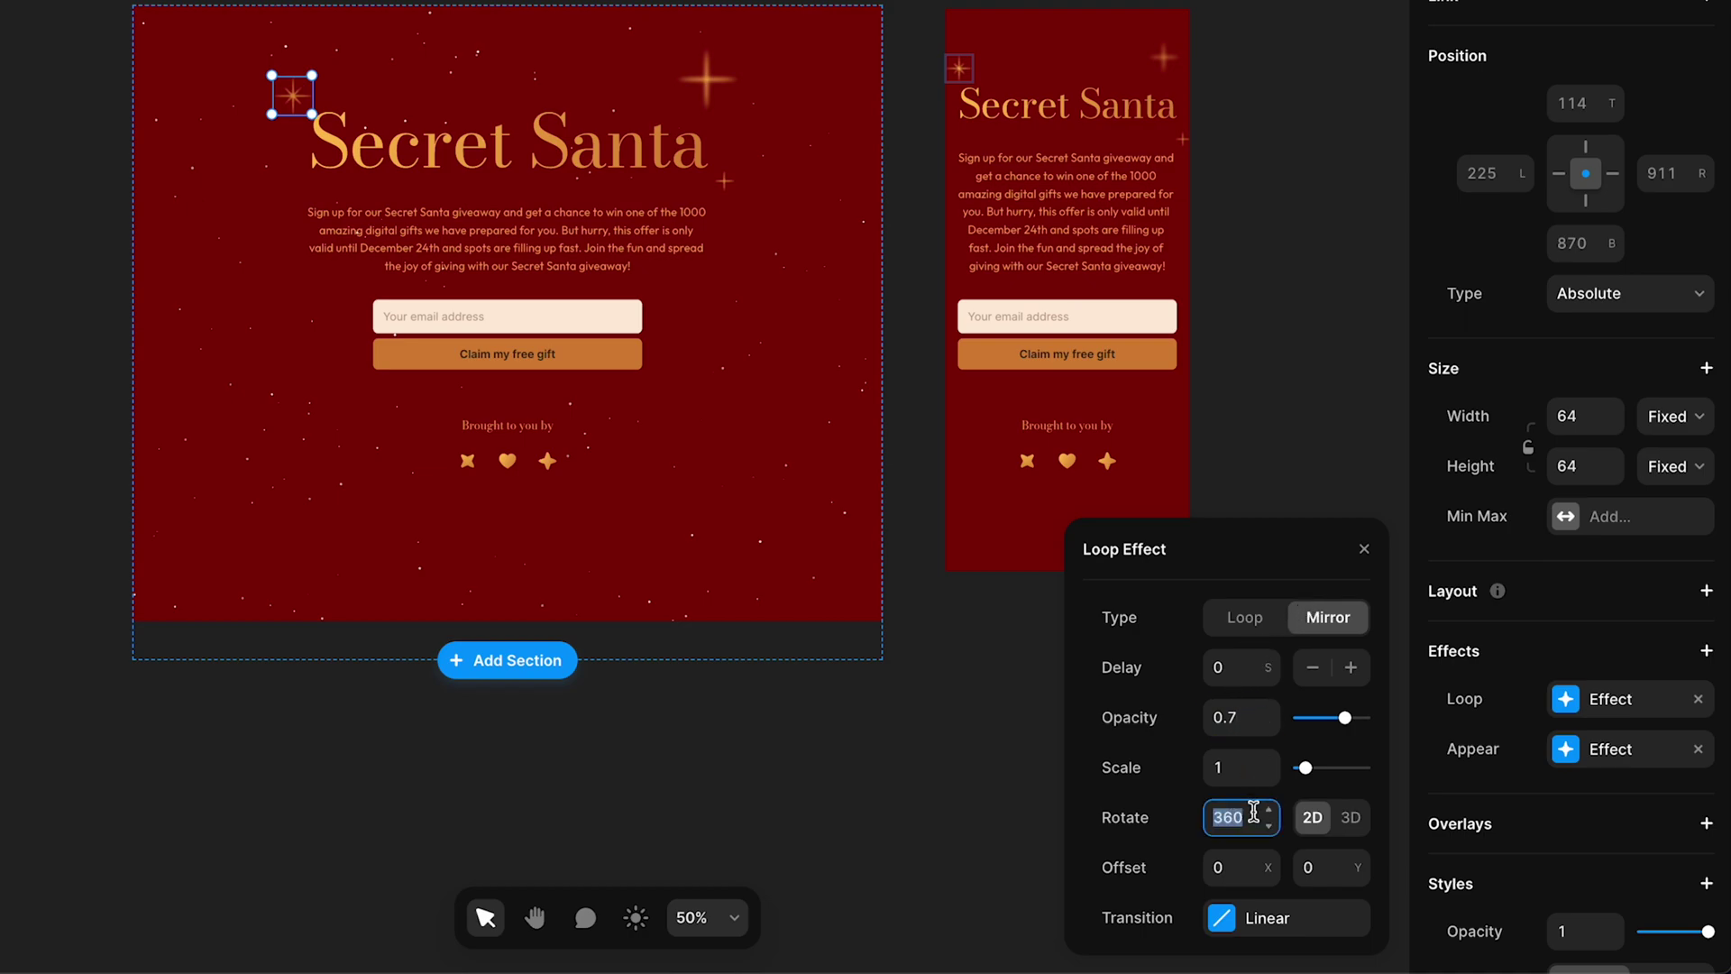
pyautogui.write('0')
pyautogui.click(1244, 918)
# Give the loop transition Ease In Out easing with a 0.25 s duration.
pyautogui.click(1263, 727)
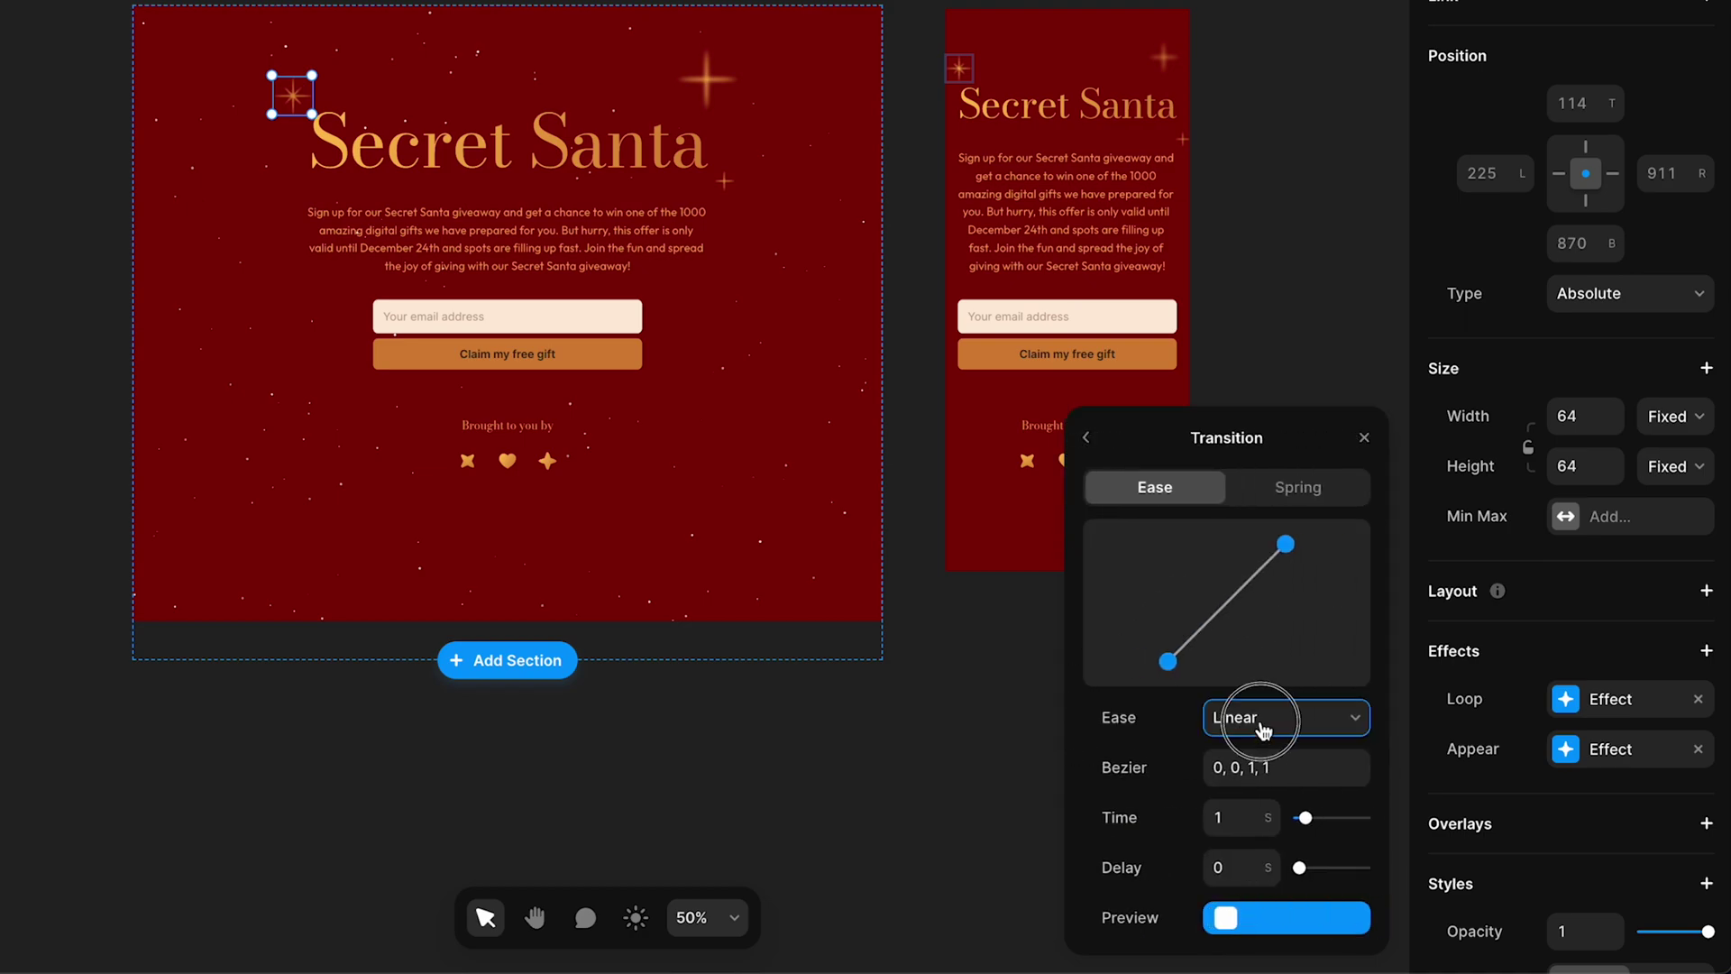
pyautogui.click(1267, 769)
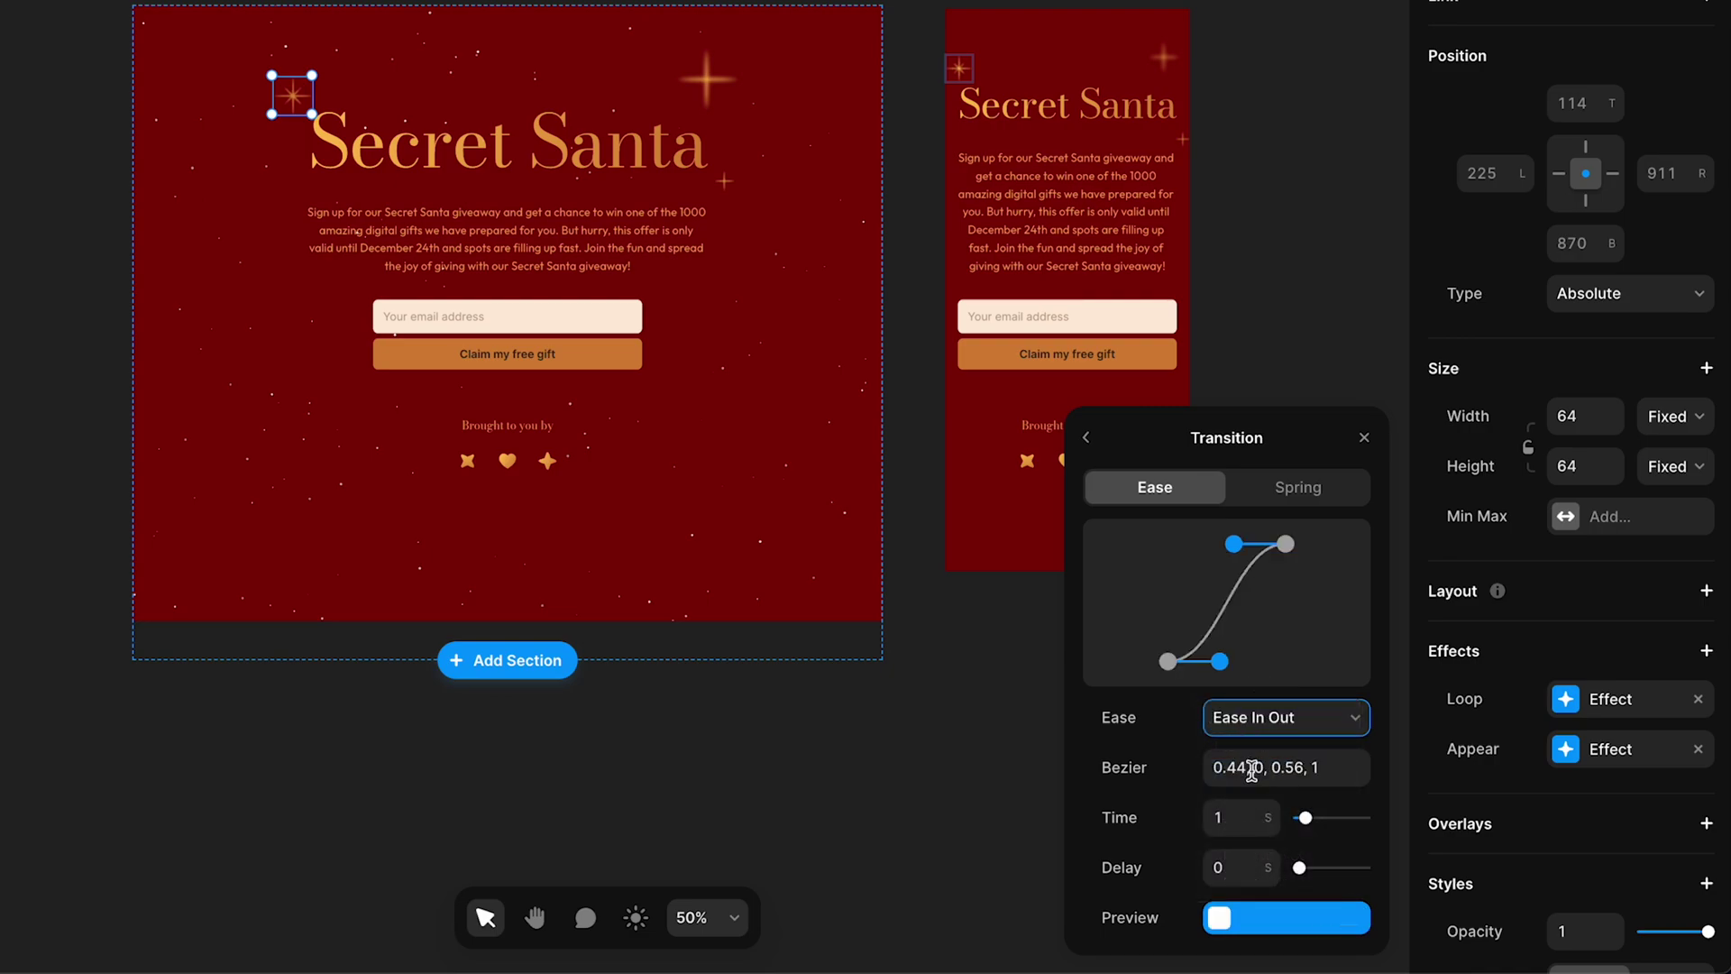
pyautogui.click(1220, 817)
pyautogui.write('0.25')
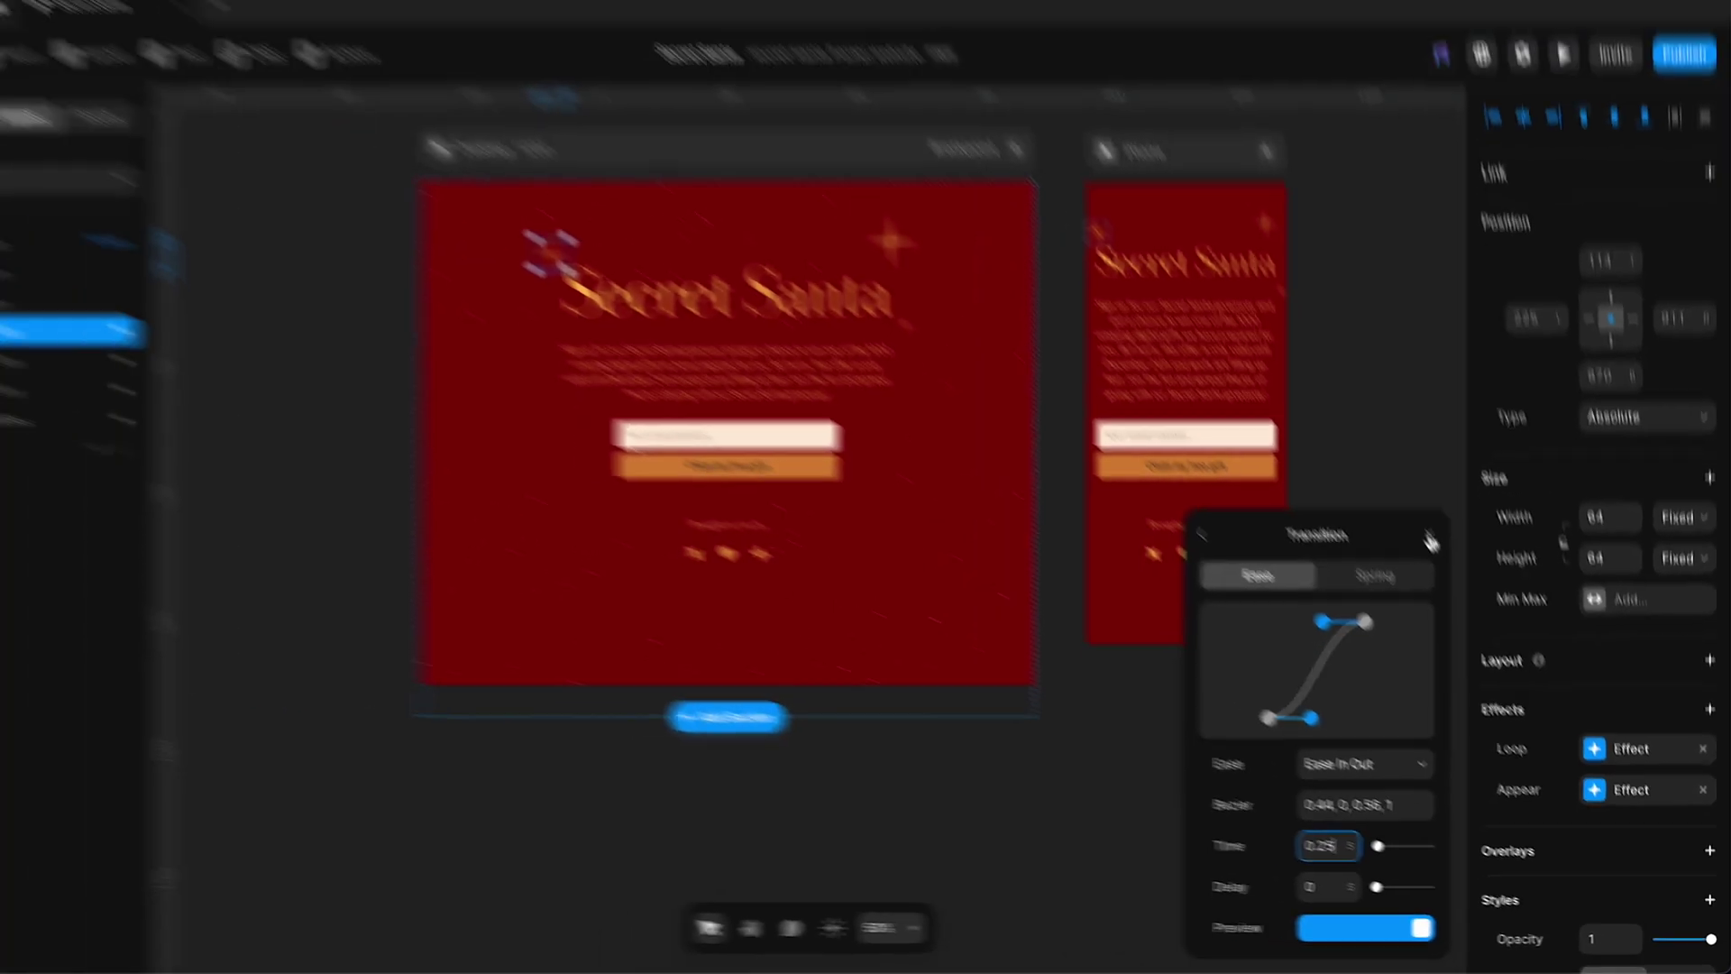
pyautogui.press('Escape')
# Copy the first star's effects and paste them onto the second and third stars.
pyautogui.rightClick(180, 375)
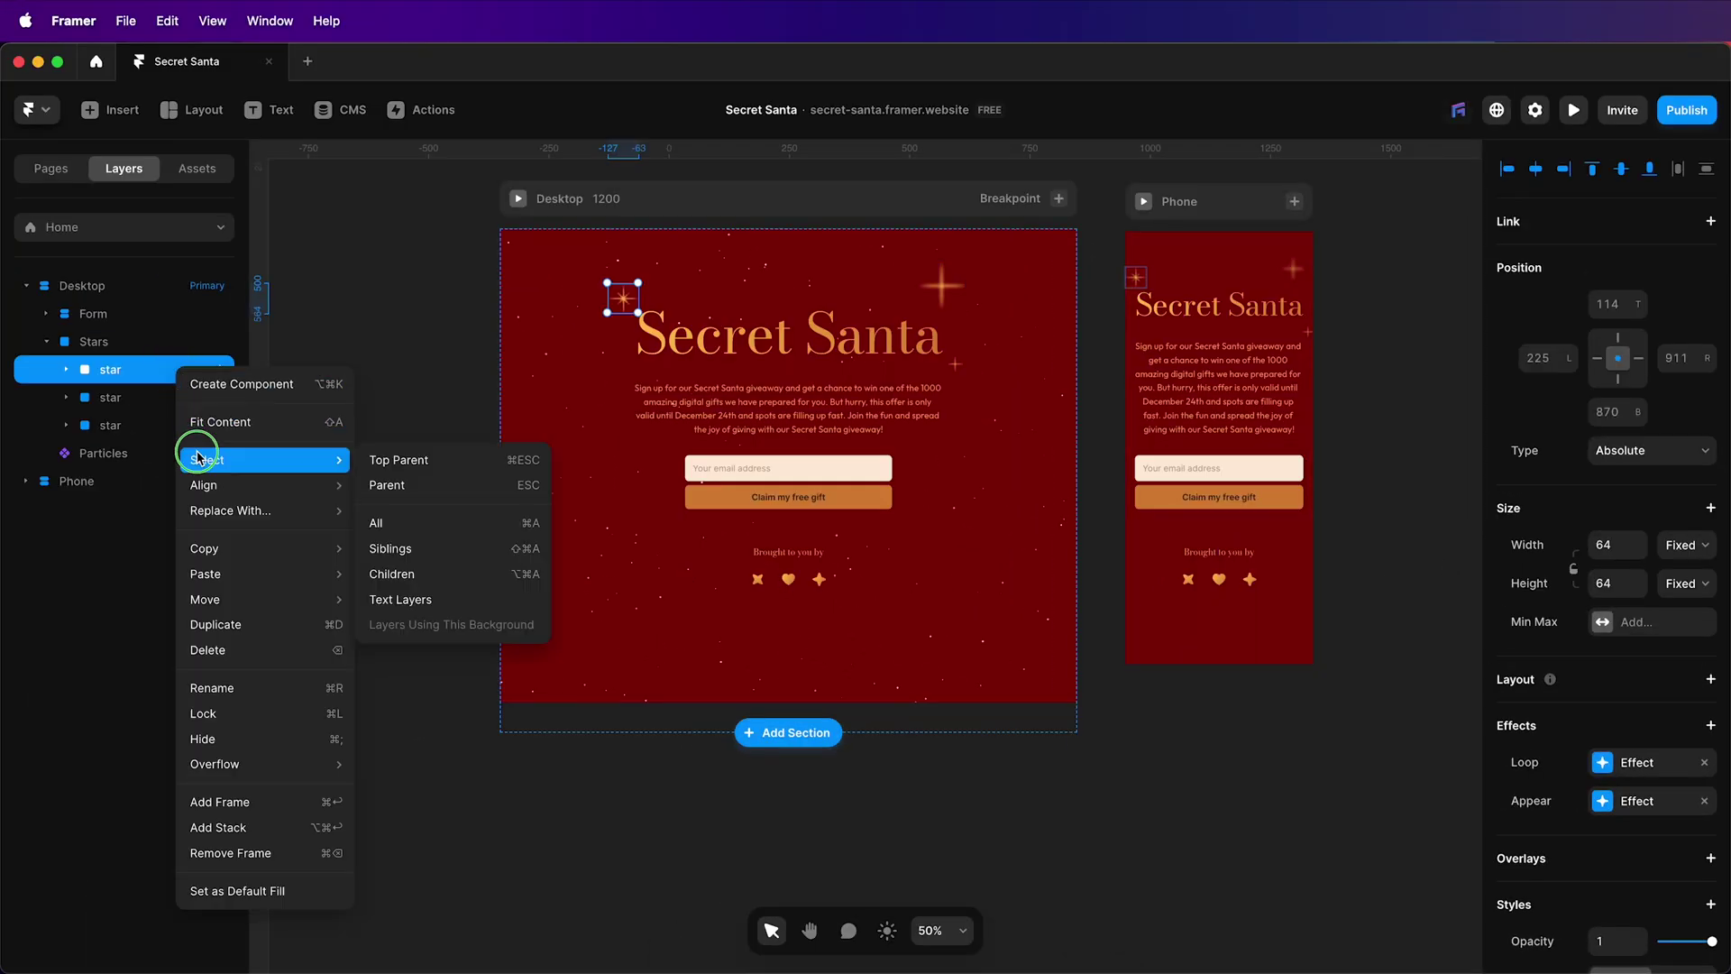
pyautogui.click(218, 547)
pyautogui.click(404, 751)
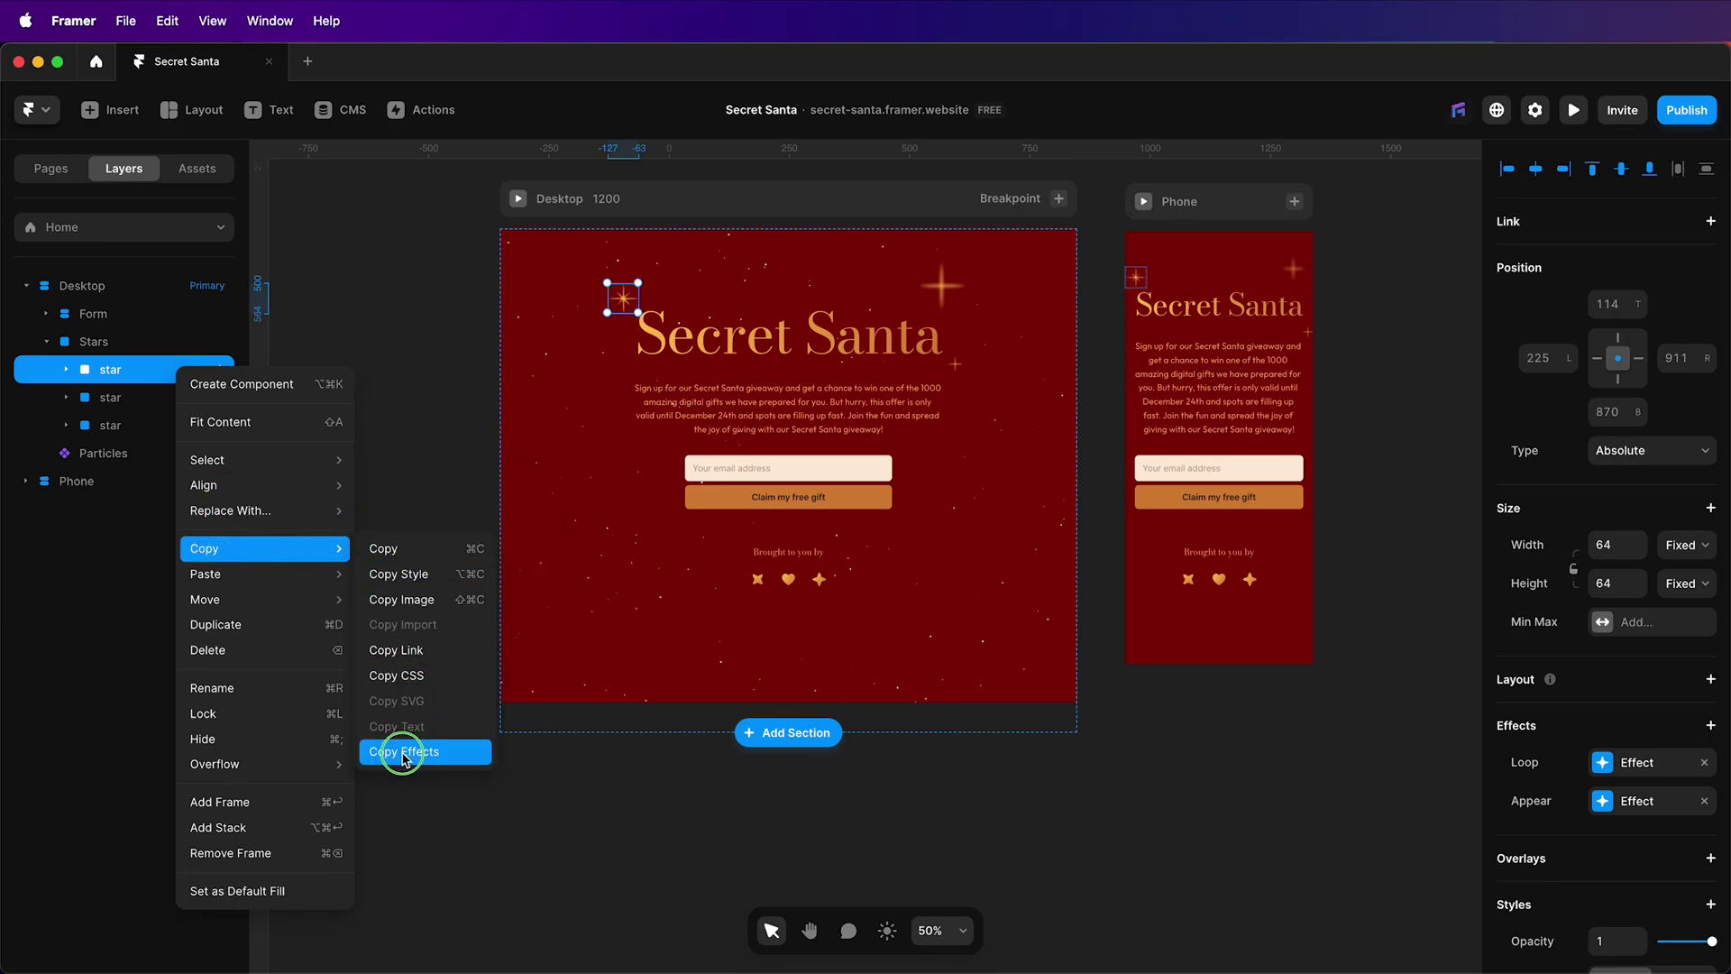
pyautogui.click(135, 398)
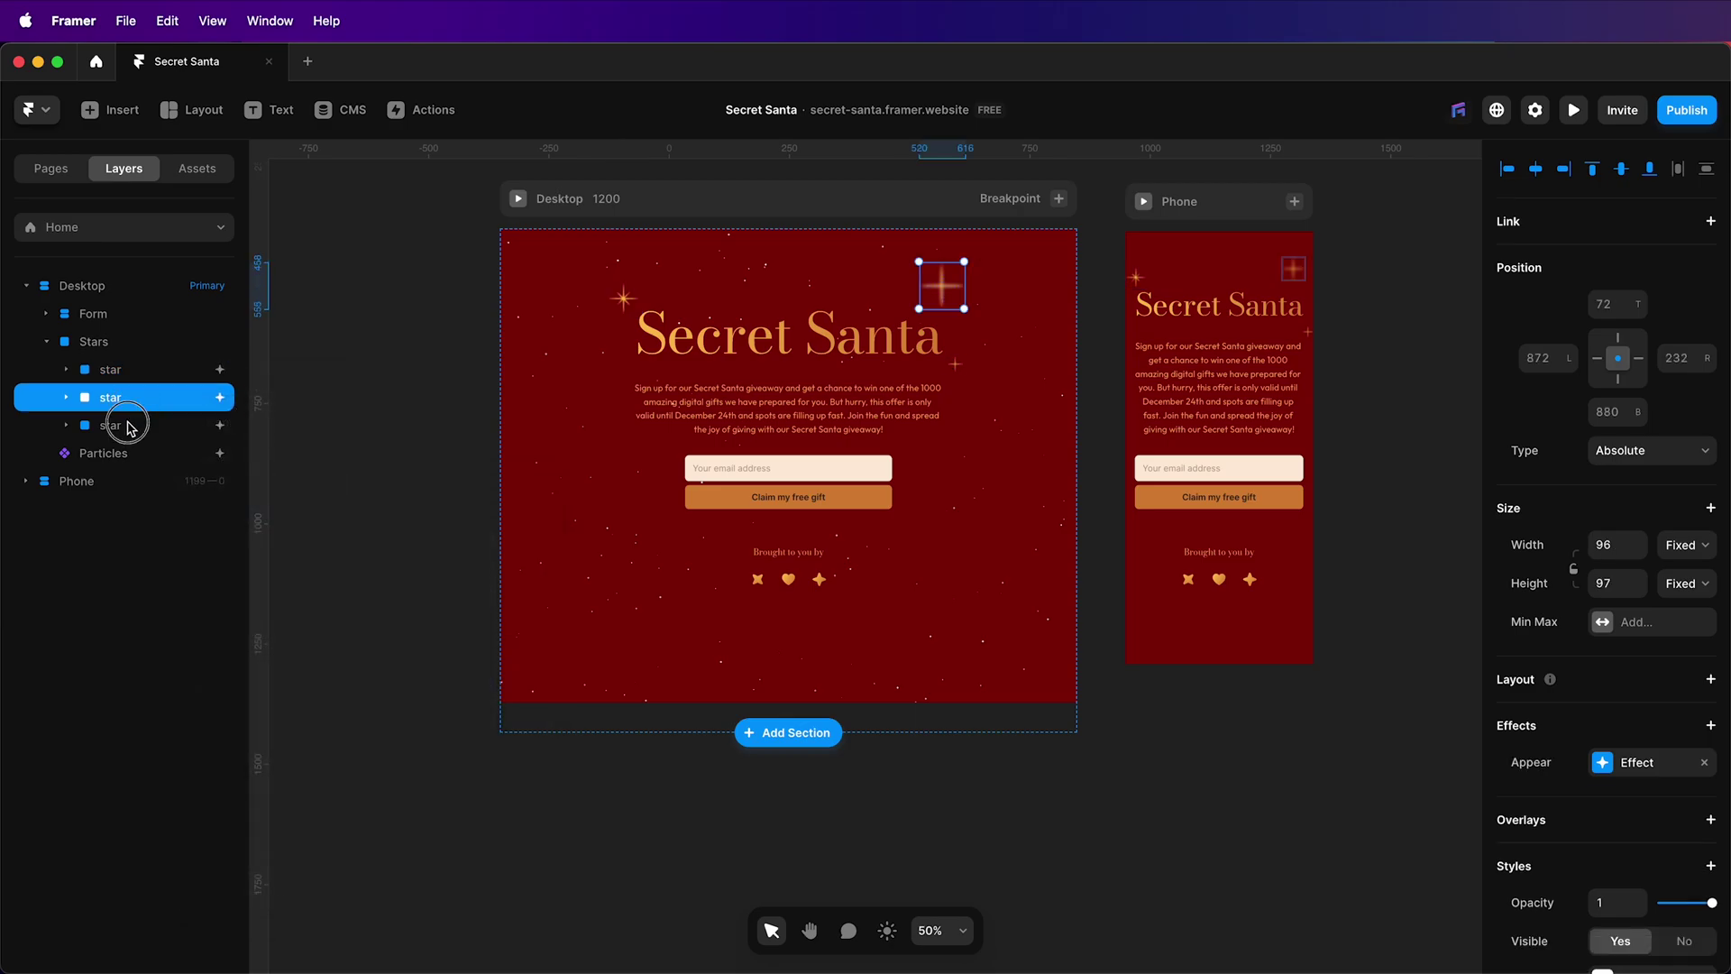
pyautogui.keyDown('shift'); pyautogui.click(163, 425); pyautogui.keyUp('shift')
pyautogui.rightClick(177, 425)
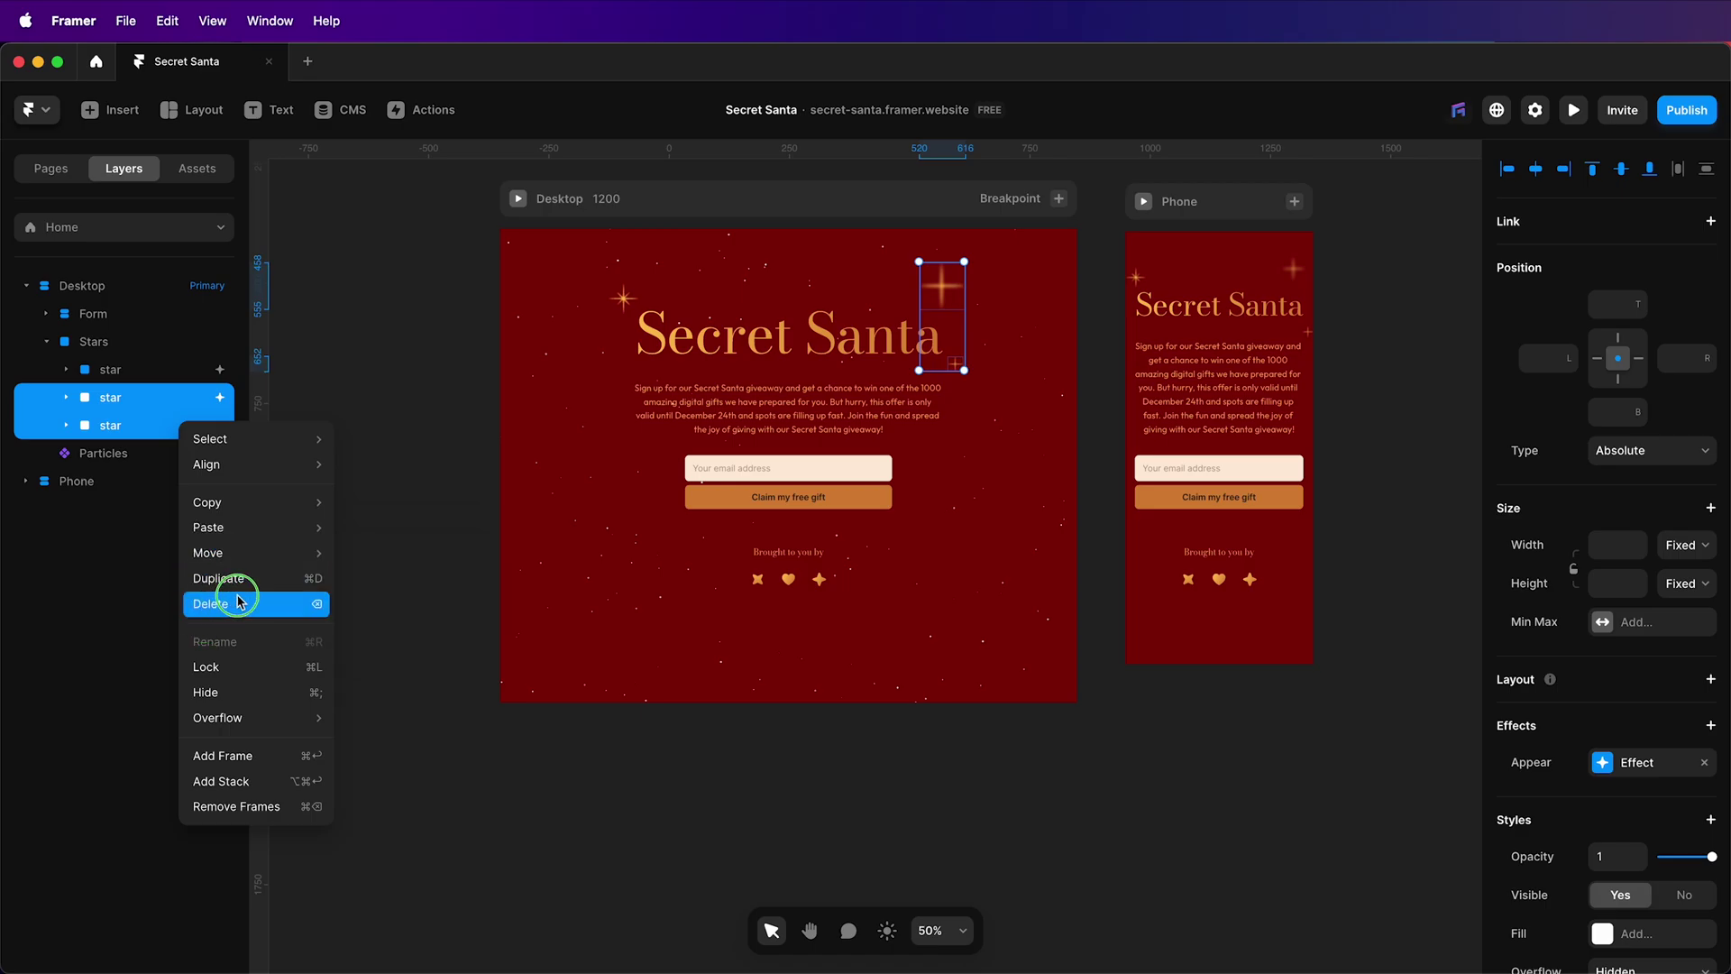
pyautogui.moveTo(307, 538)
pyautogui.click(388, 603)
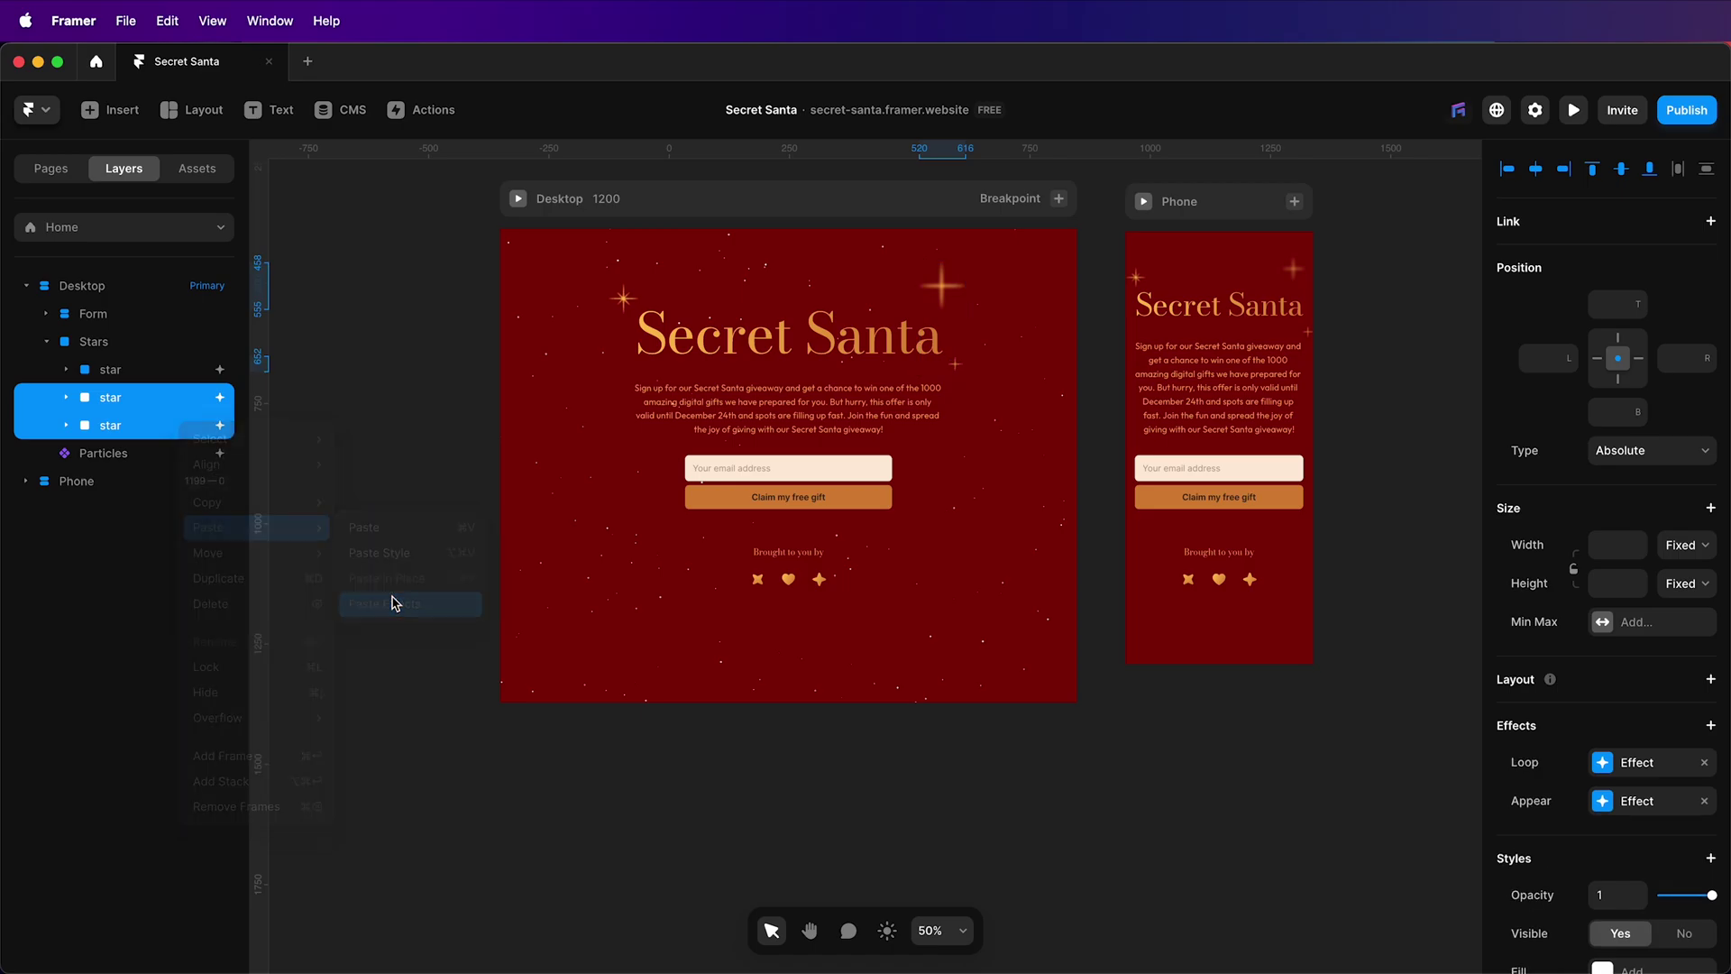
# Select the Desktop frame and preview the page with all three stars animating.
pyautogui.click(181, 371)
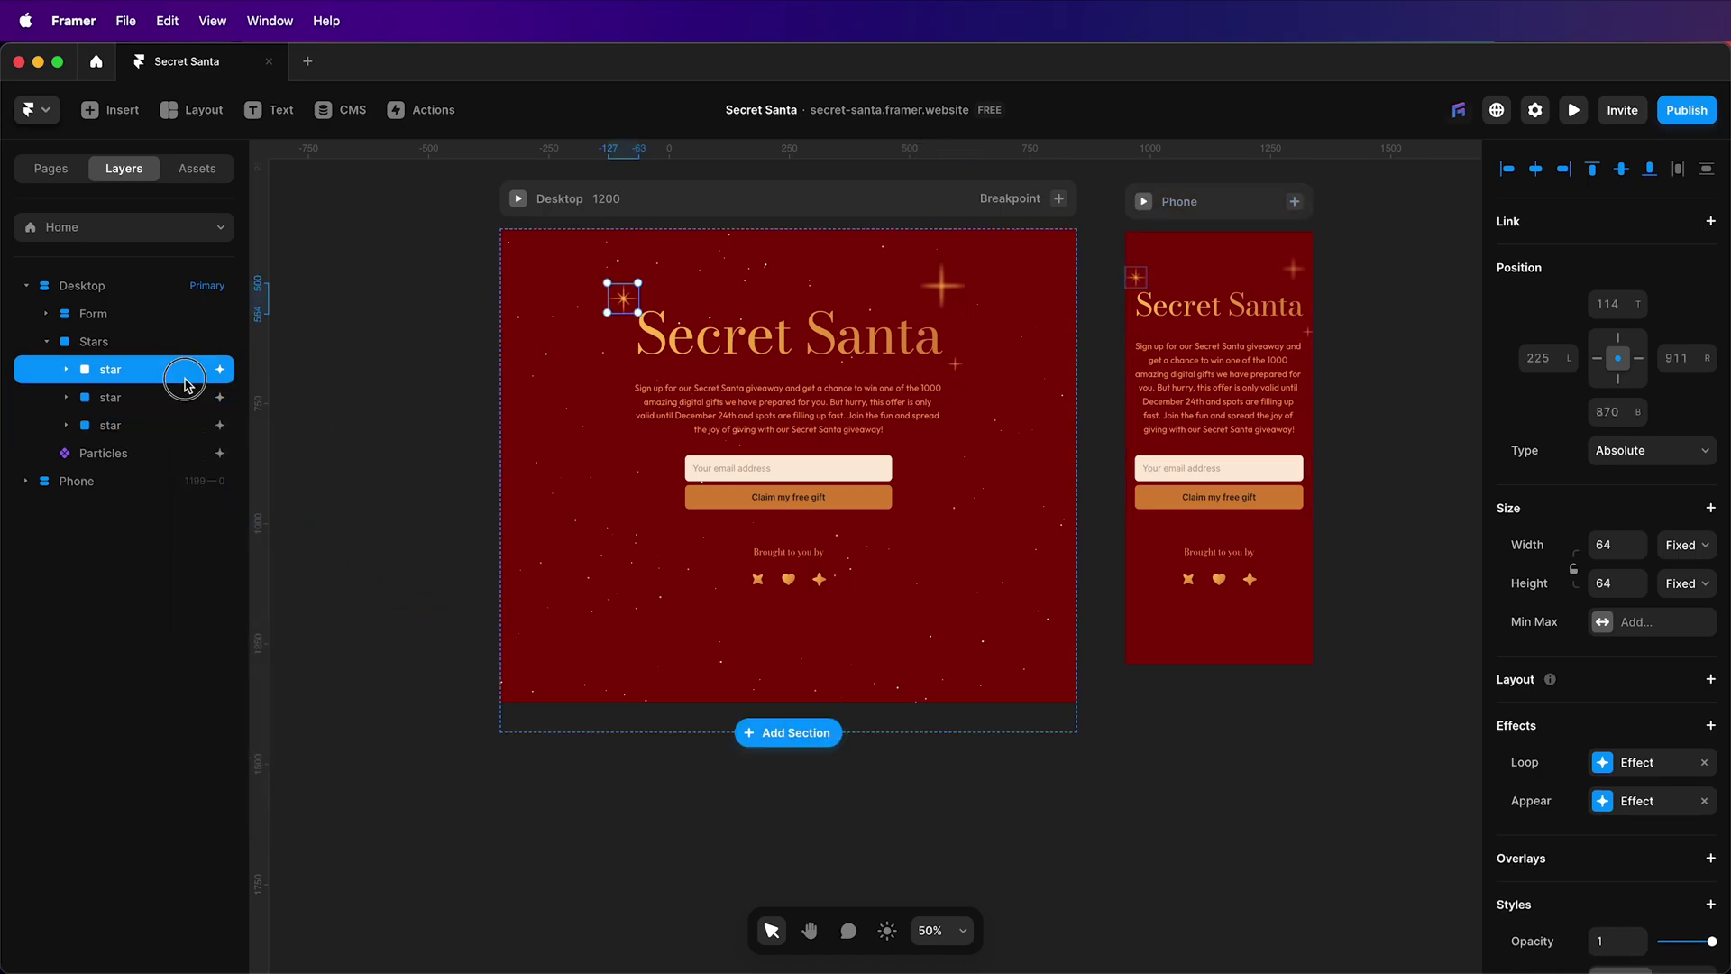
pyautogui.click(929, 206)
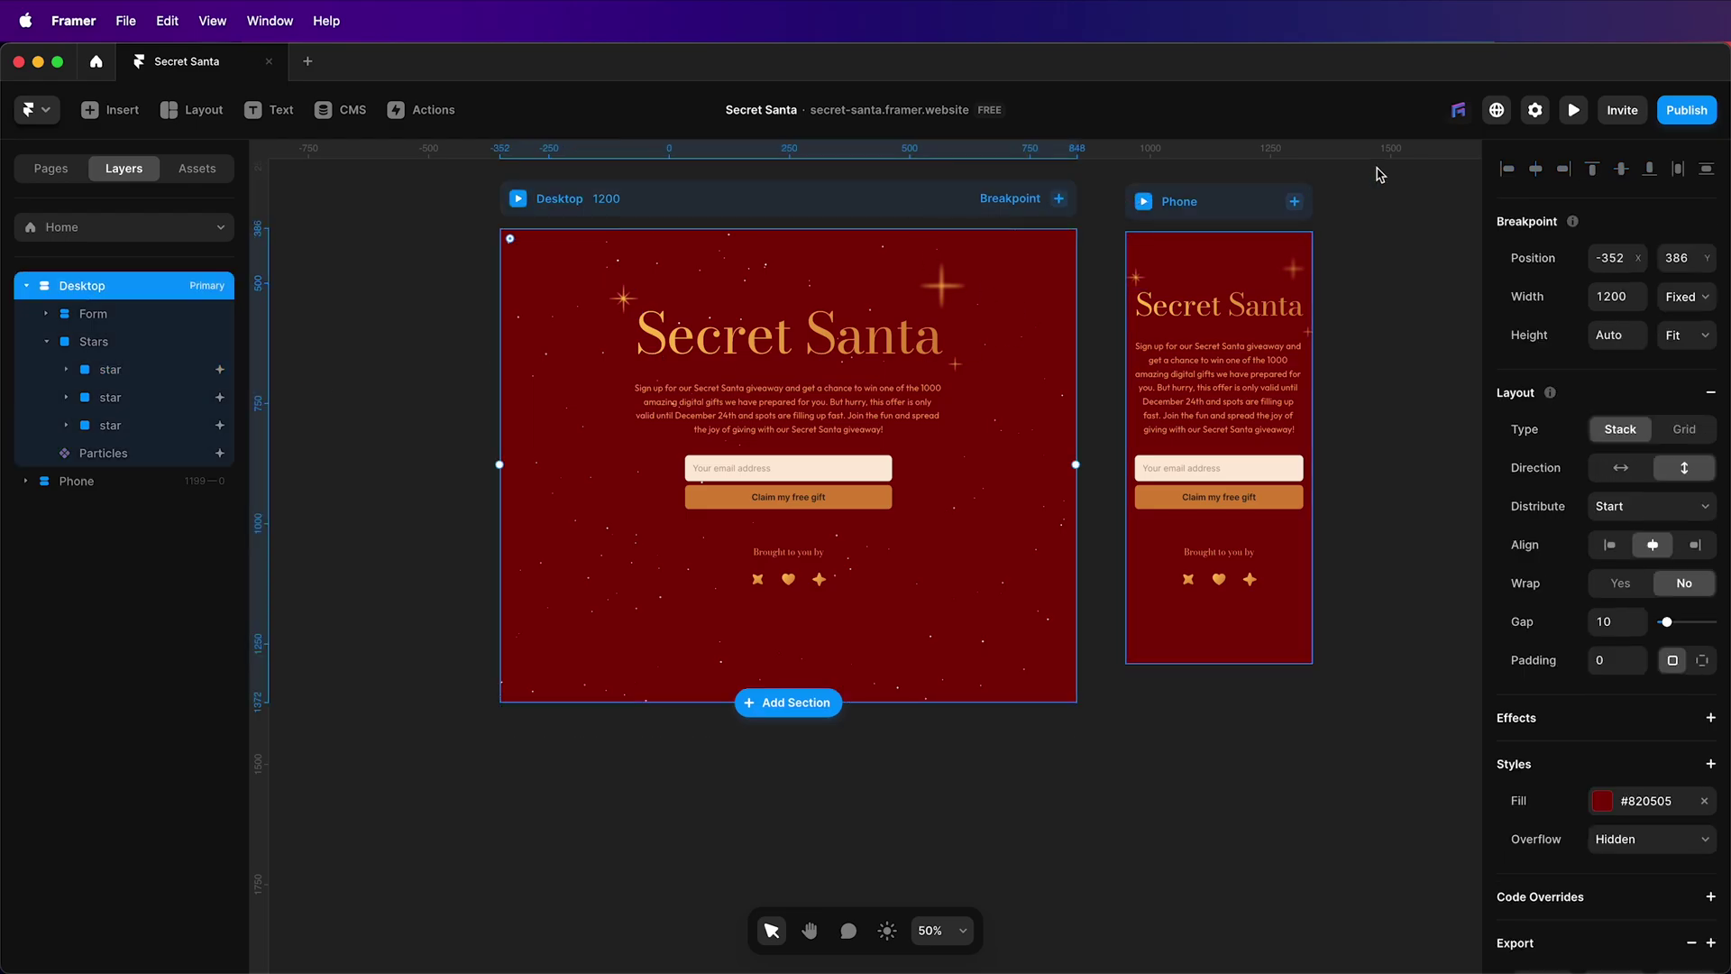
pyautogui.click(1574, 109)
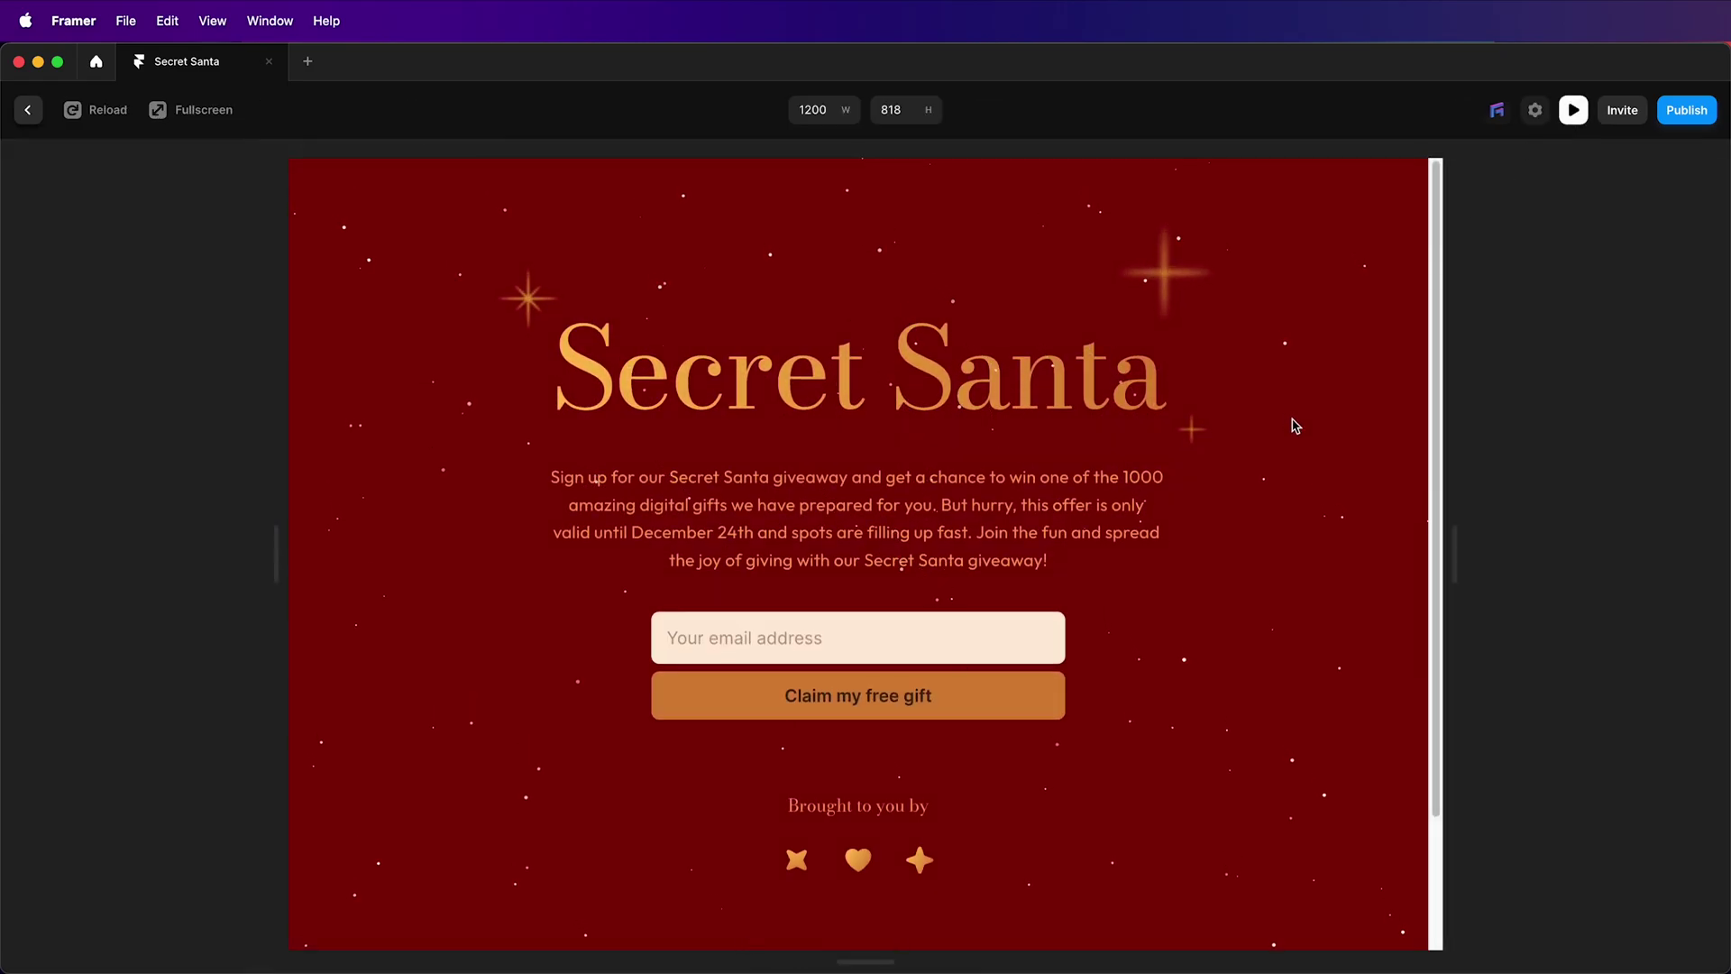
pyautogui.click(27, 110)
# Give the second star's loop transition a 0.1 s delay to offset its flicker.
pyautogui.click(140, 369)
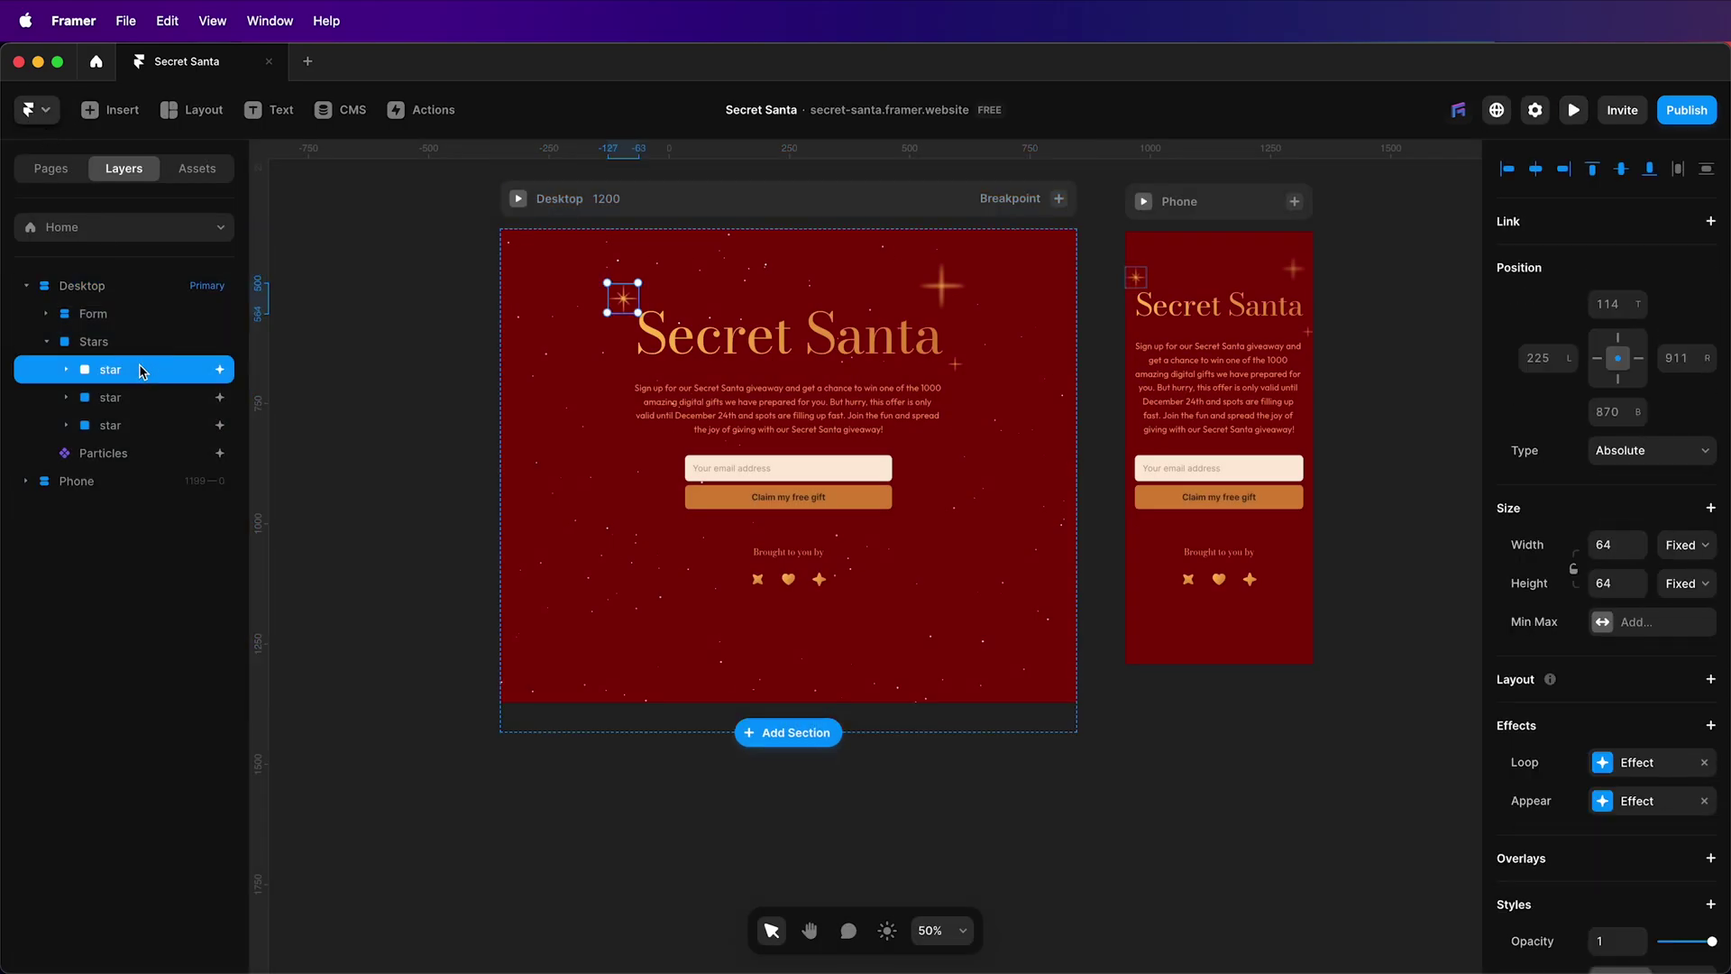
pyautogui.click(143, 398)
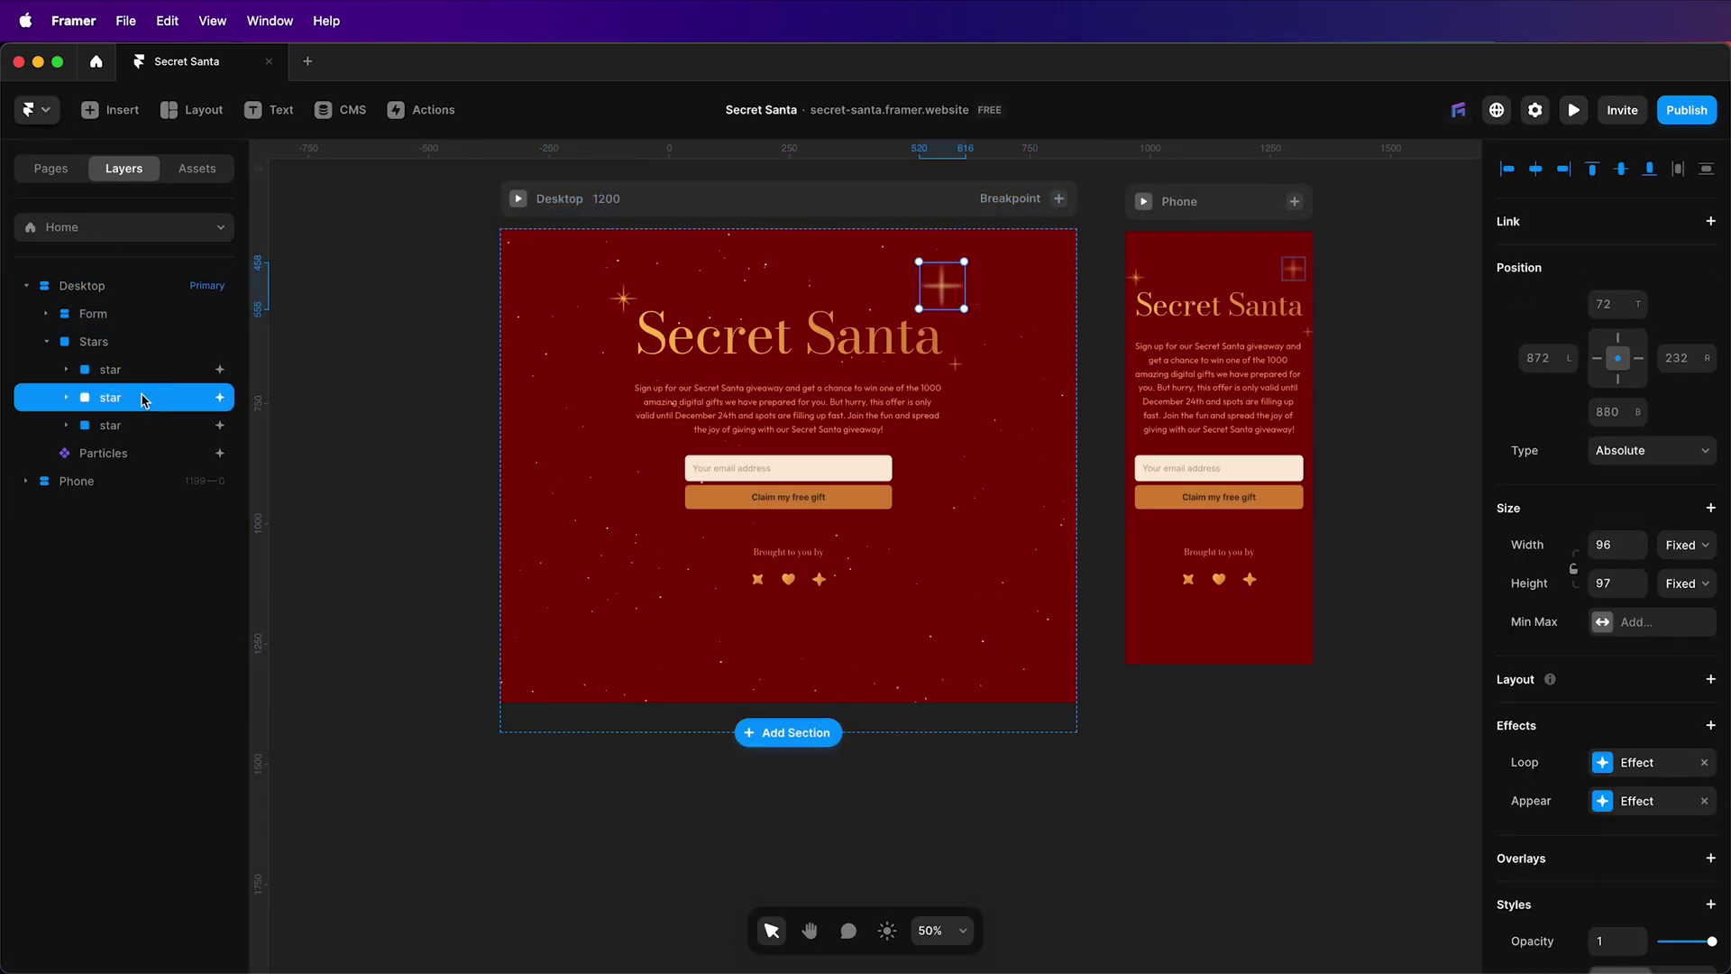
pyautogui.click(1659, 765)
pyautogui.click(1333, 929)
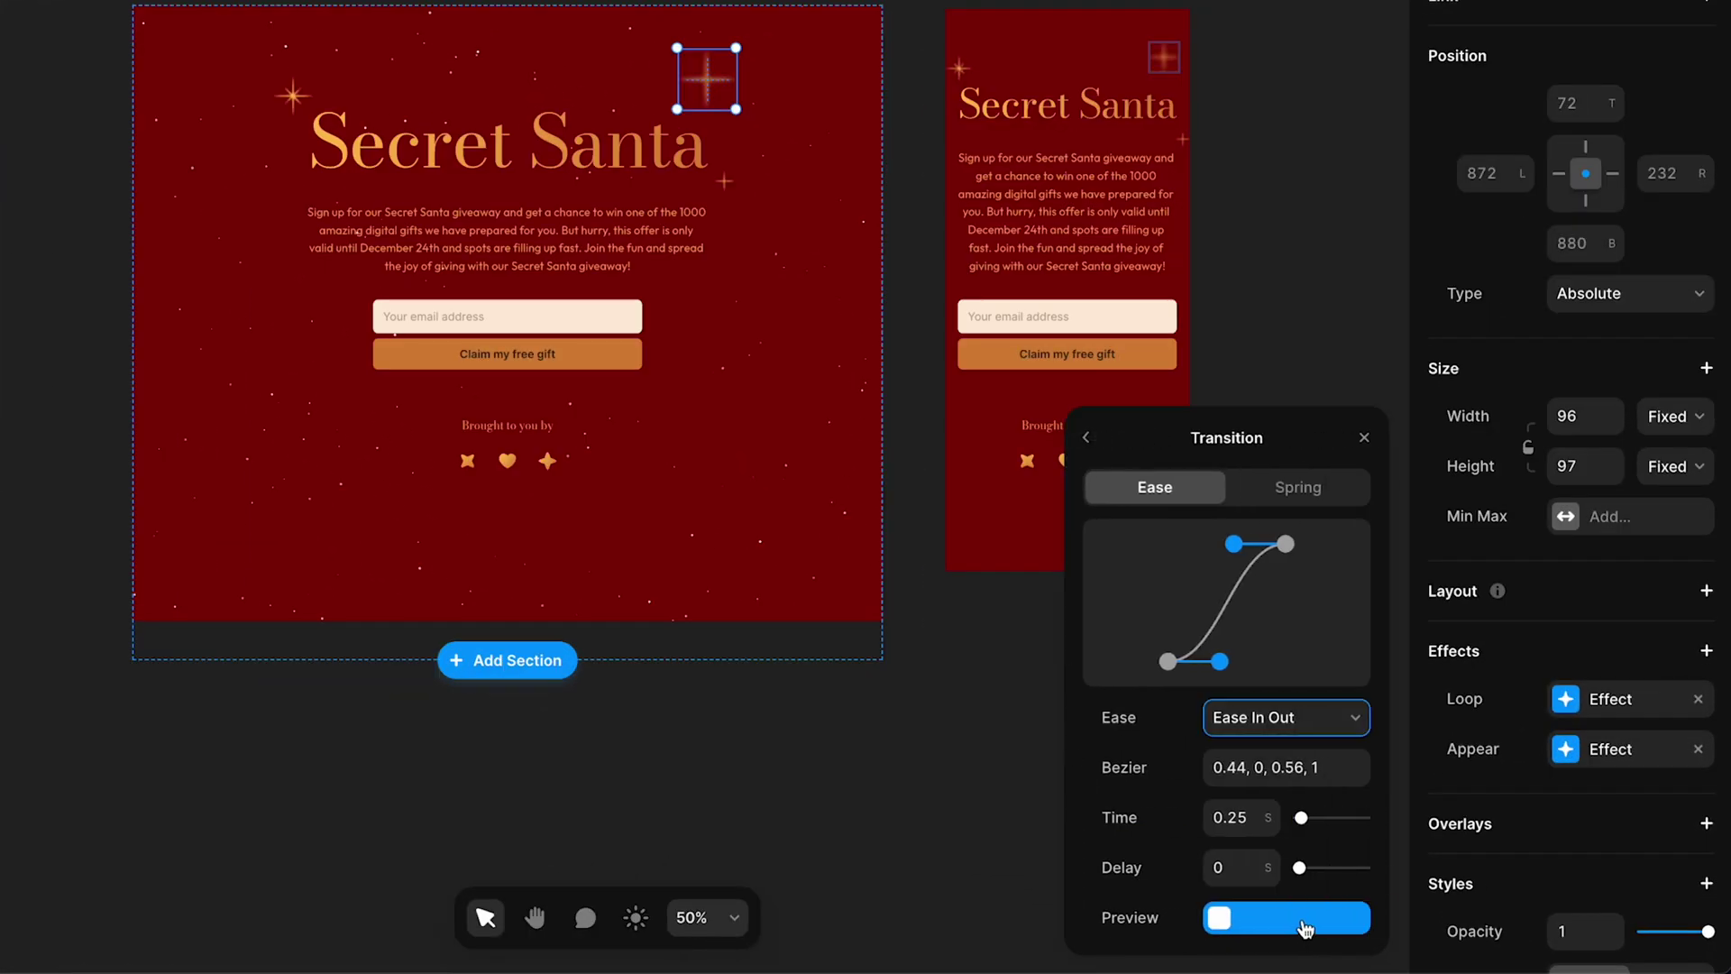
pyautogui.click(1243, 867)
pyautogui.write('0.1')
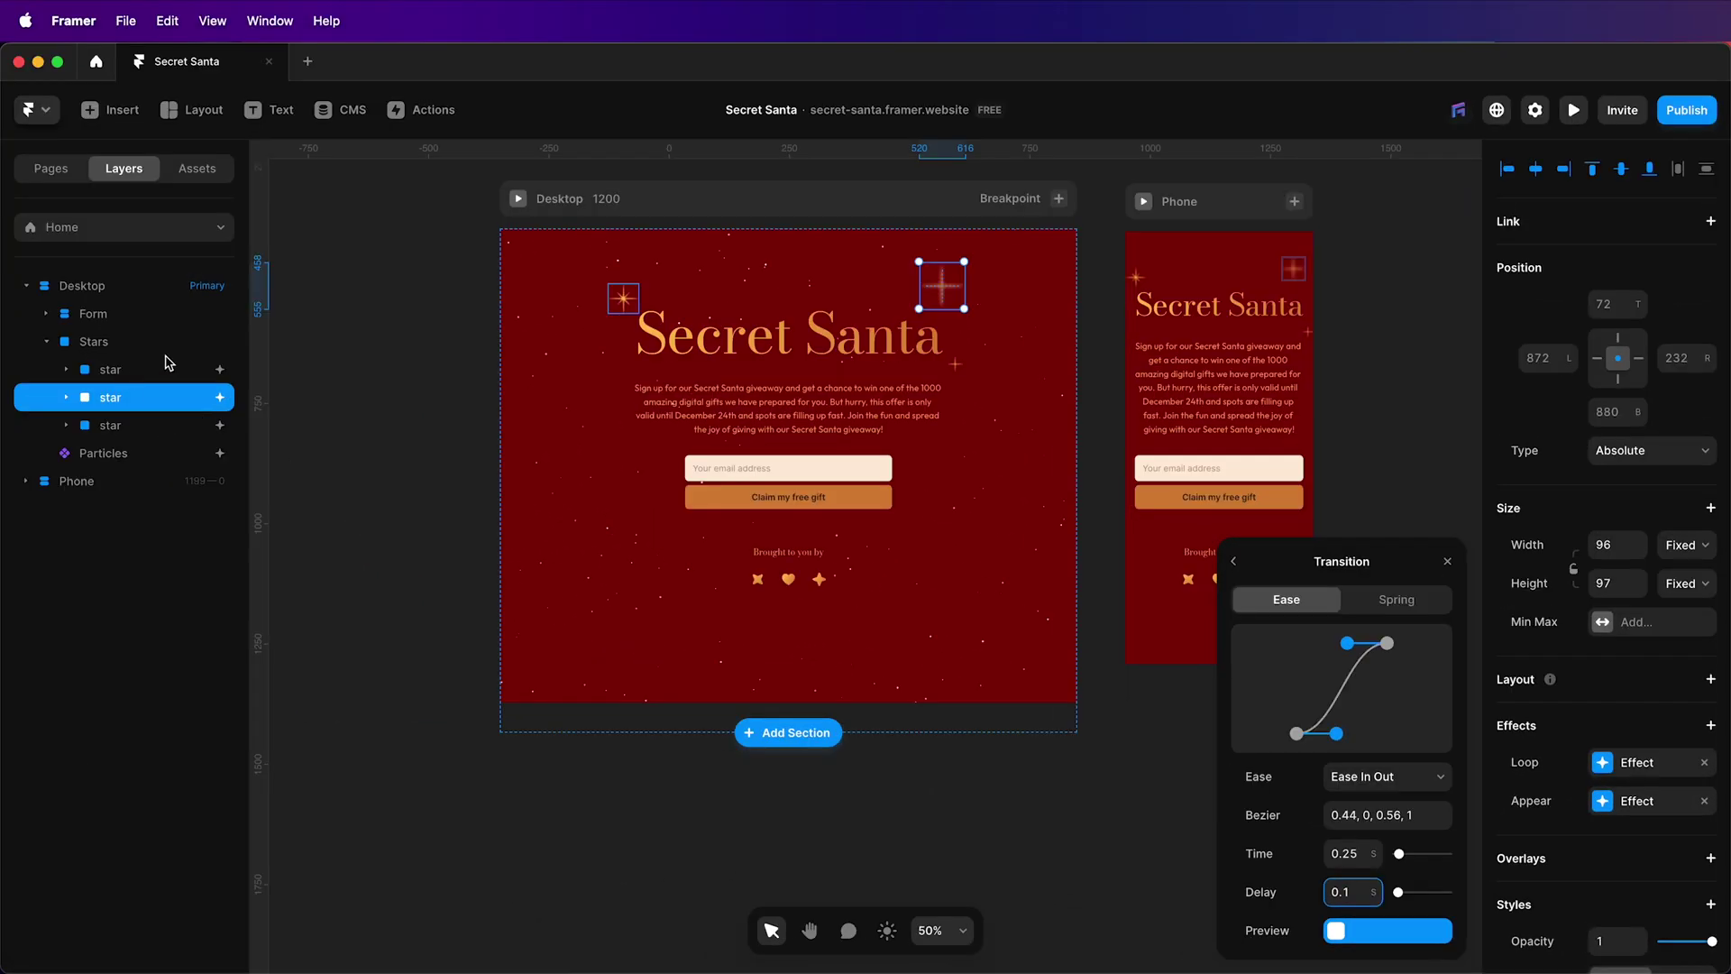
pyautogui.click(152, 428)
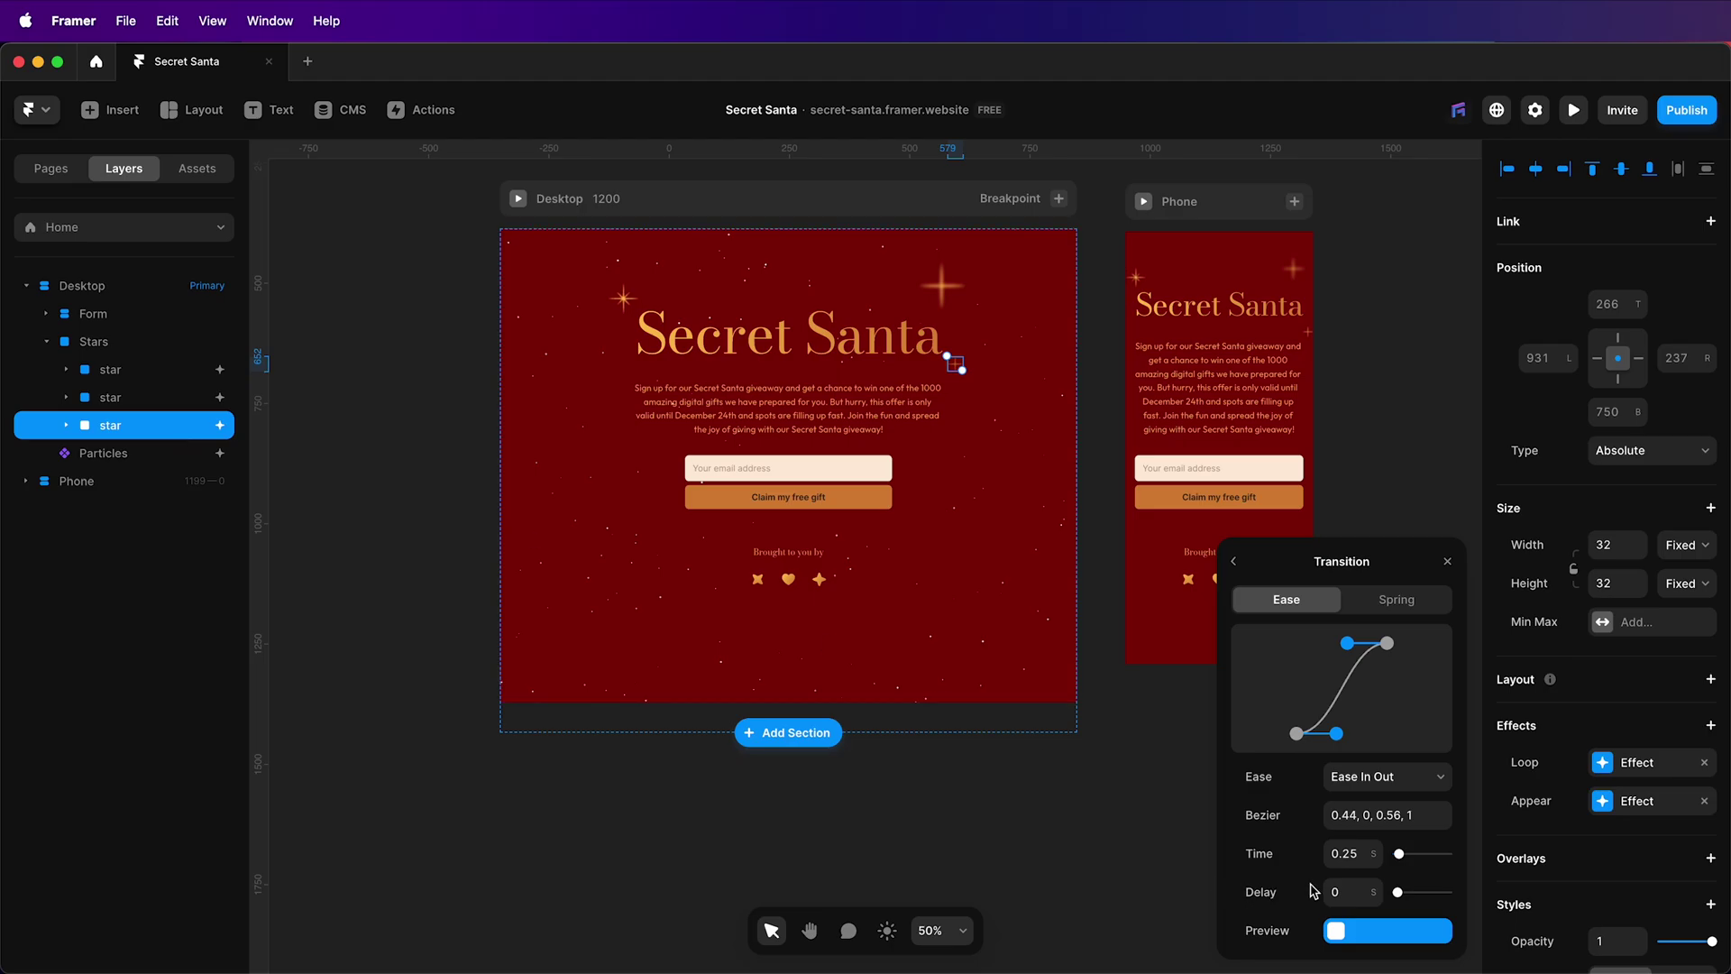
# Open a full-size preview of the Desktop frame's Secret Santa page.
pyautogui.click(938, 198)
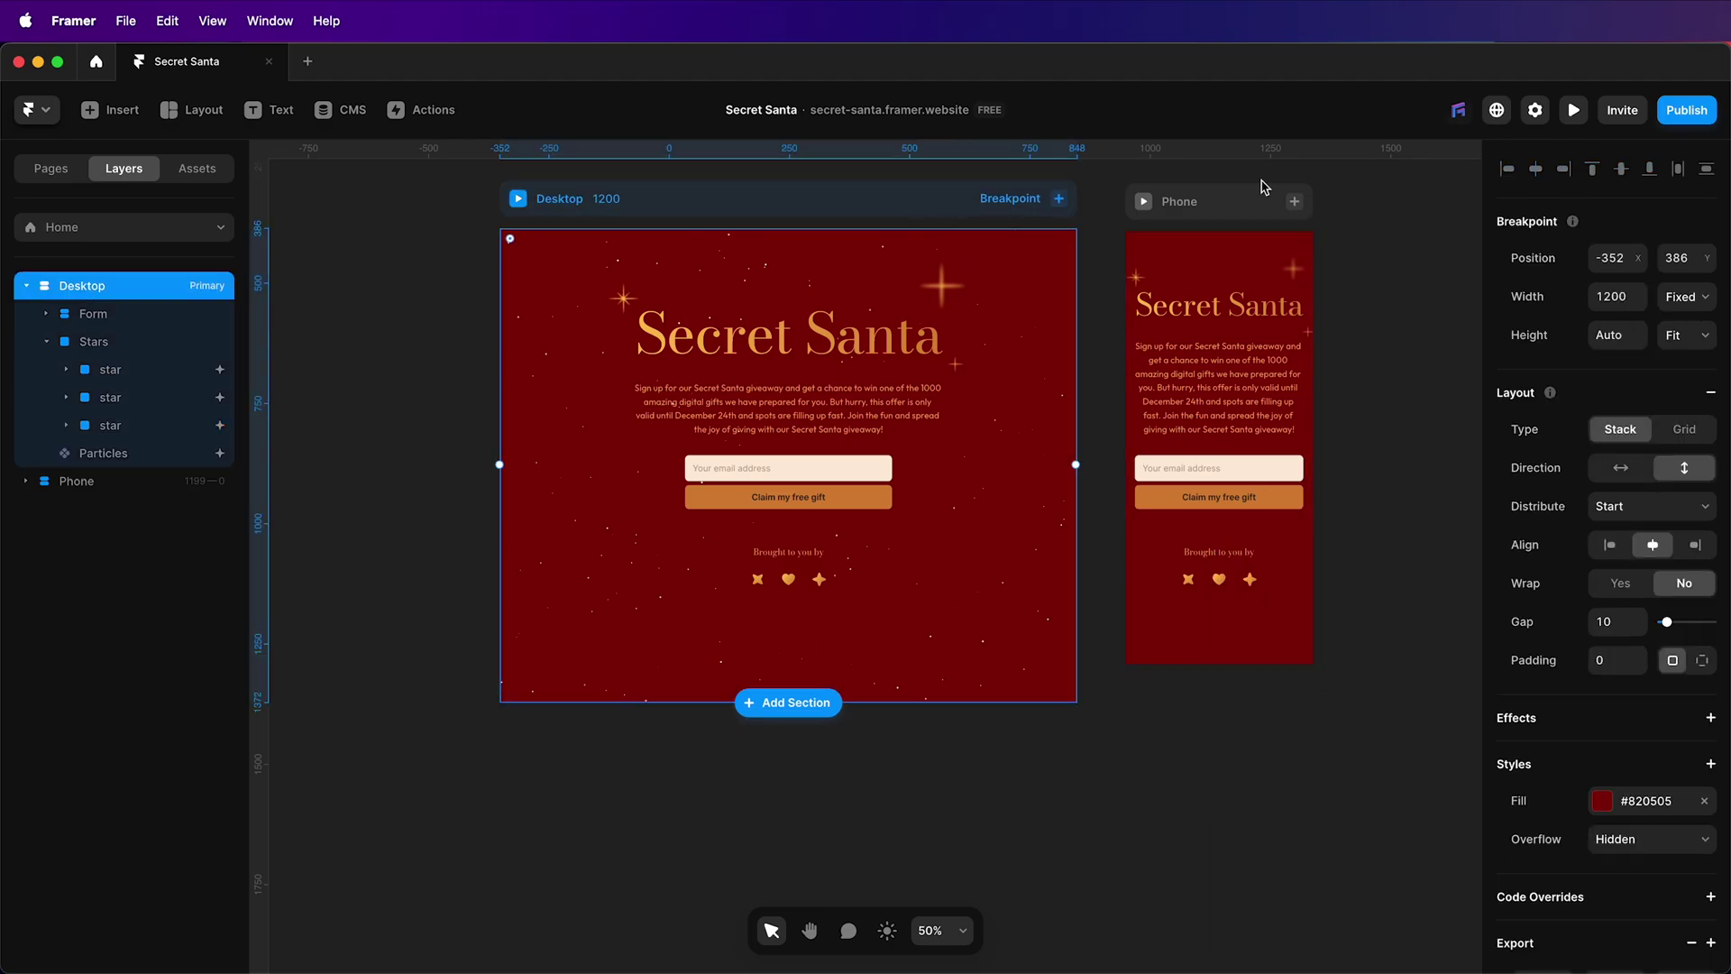
pyautogui.click(1573, 110)
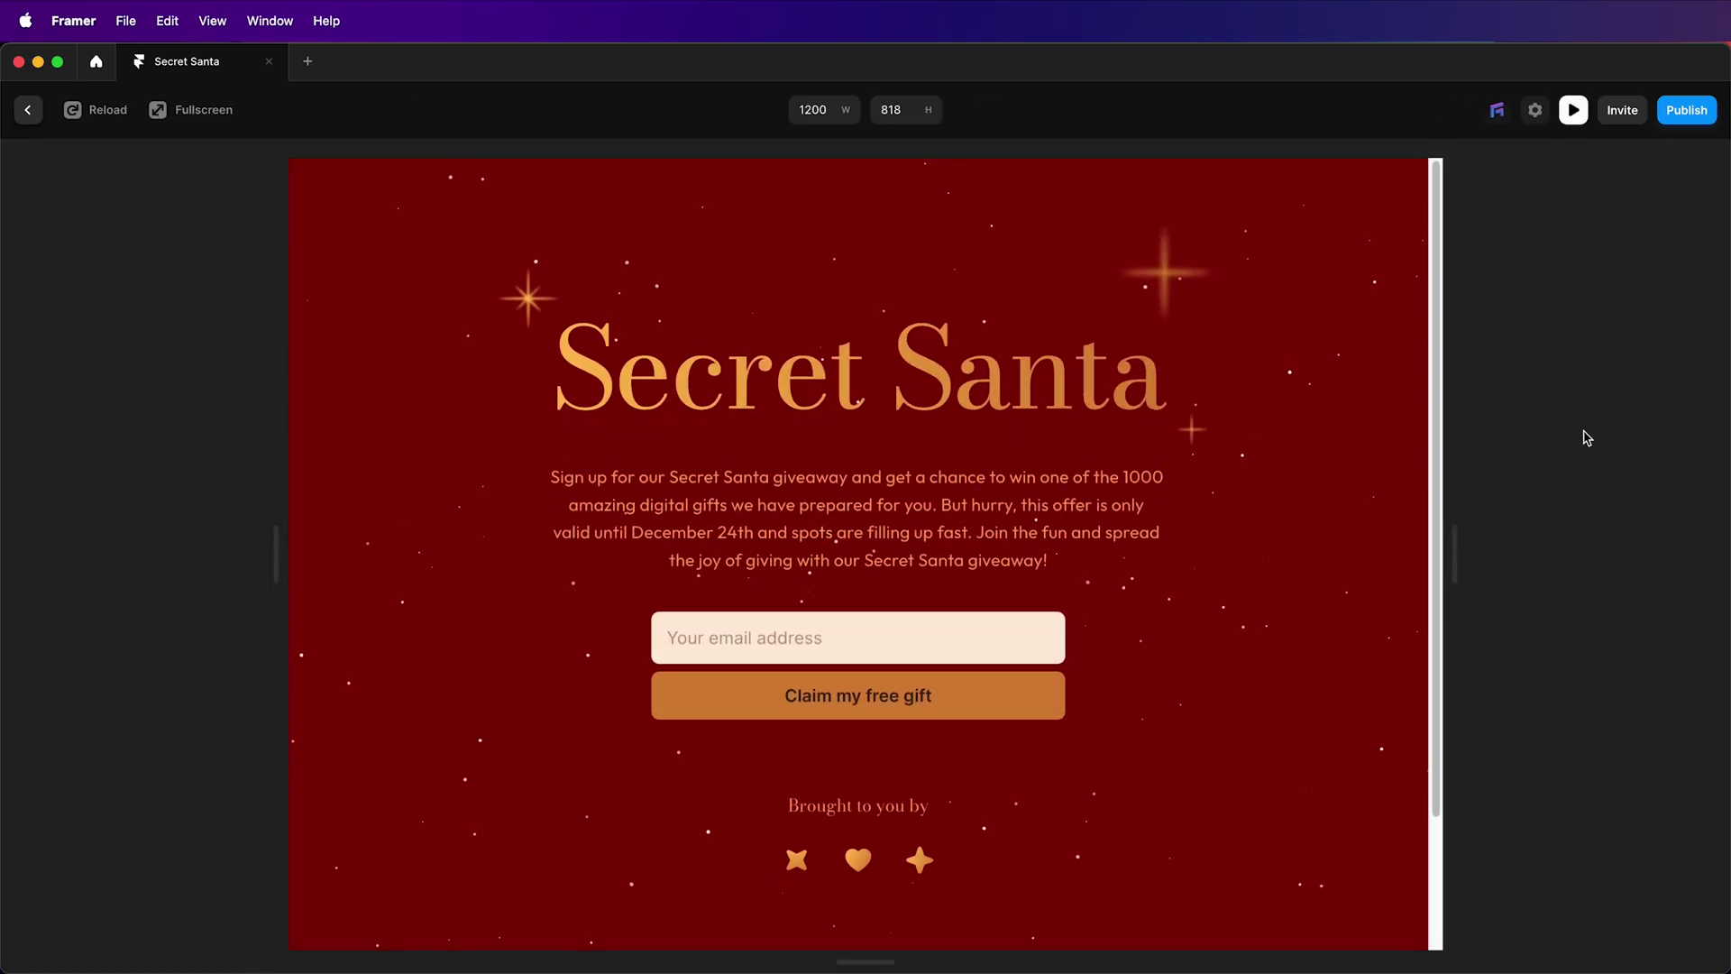